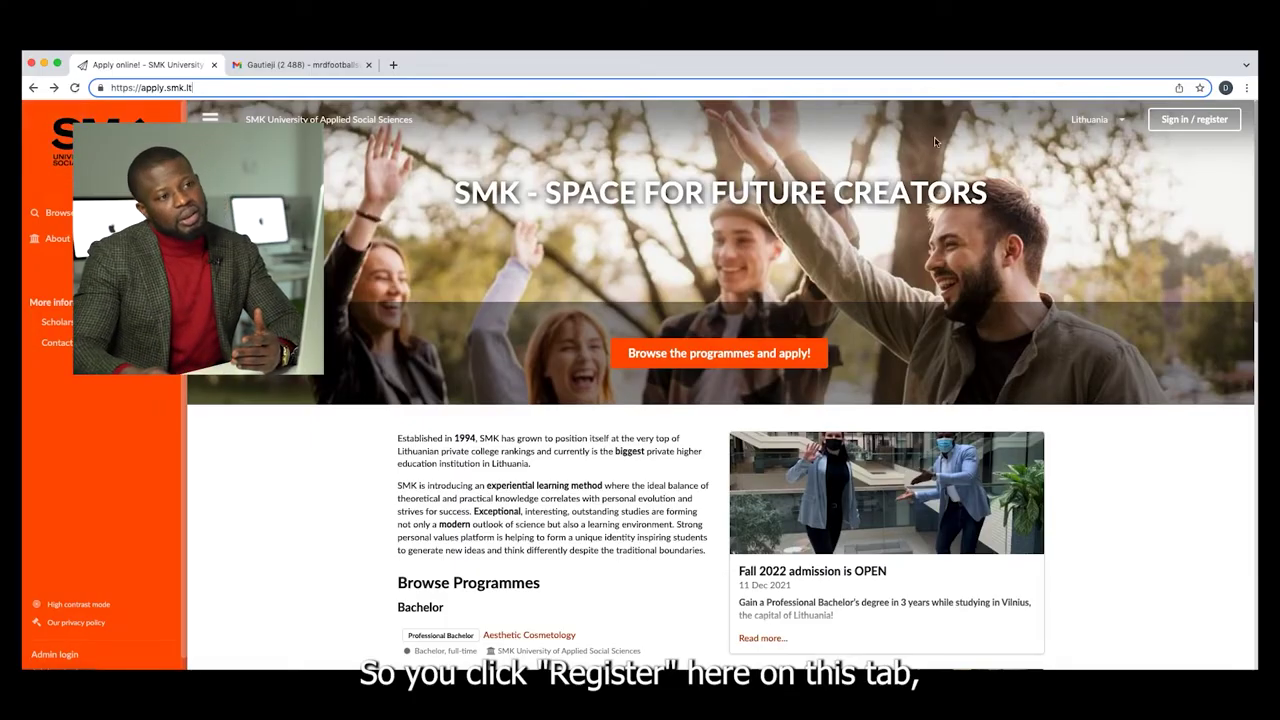
Open the SMK portal's sign-in and registration page via 'Sign in / register'.
click(1202, 122)
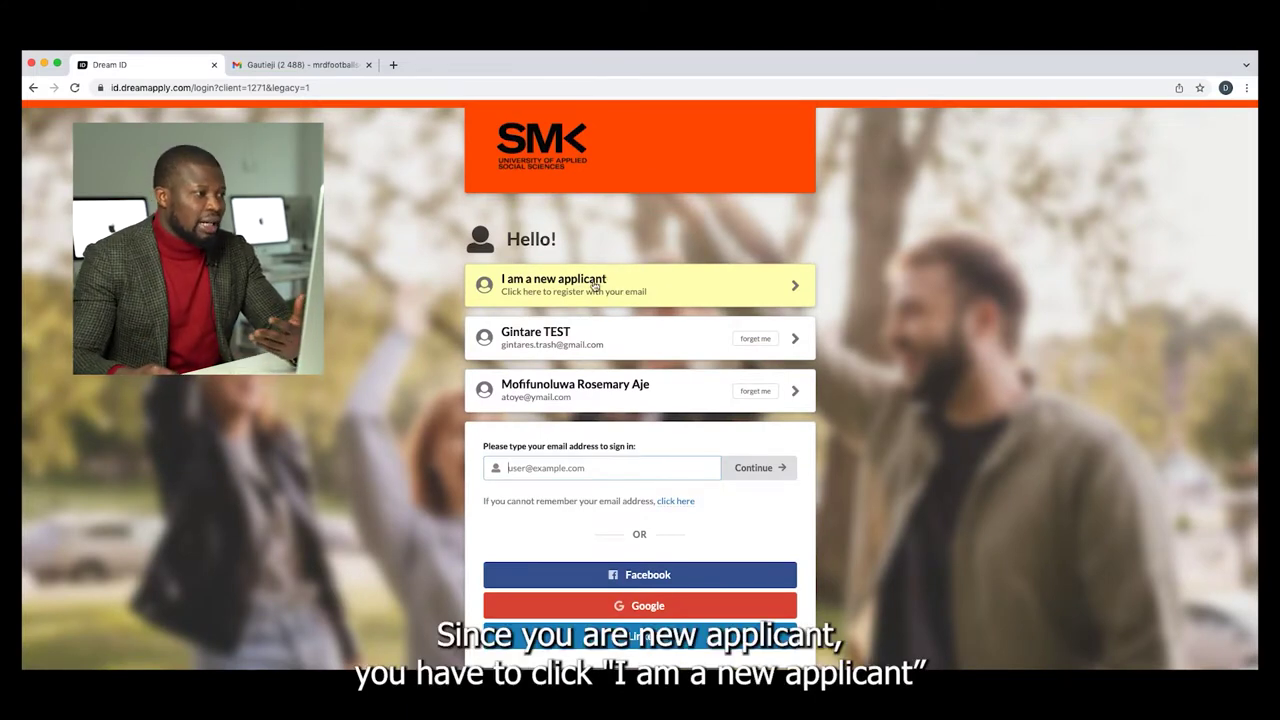
Choose 'I am a new applicant' and submit the applicant's email address to register.
click(612, 289)
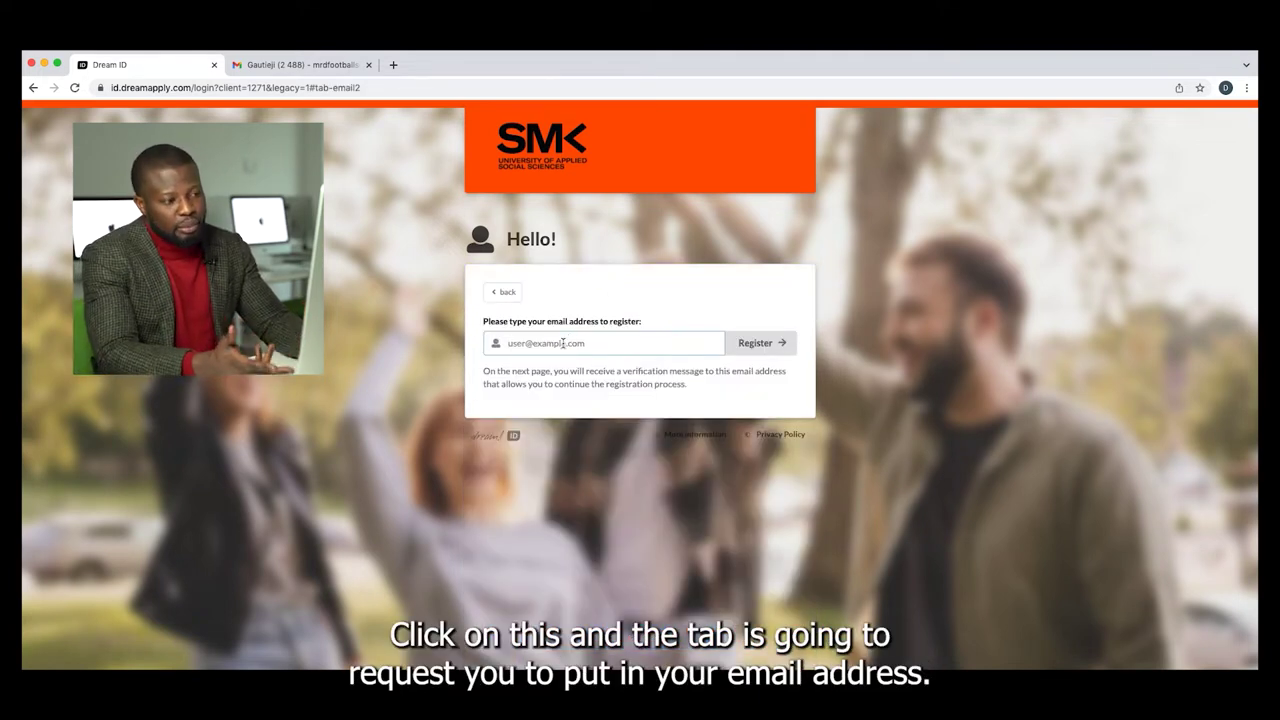
click(563, 343)
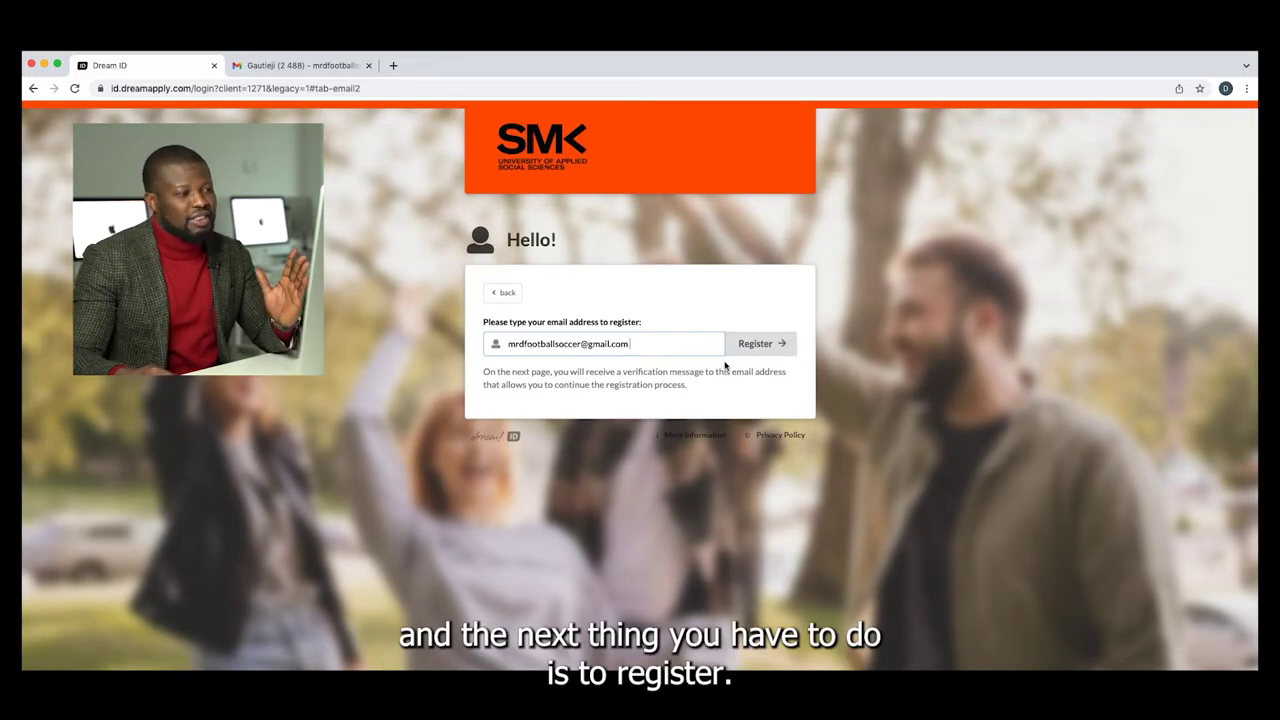
click(765, 350)
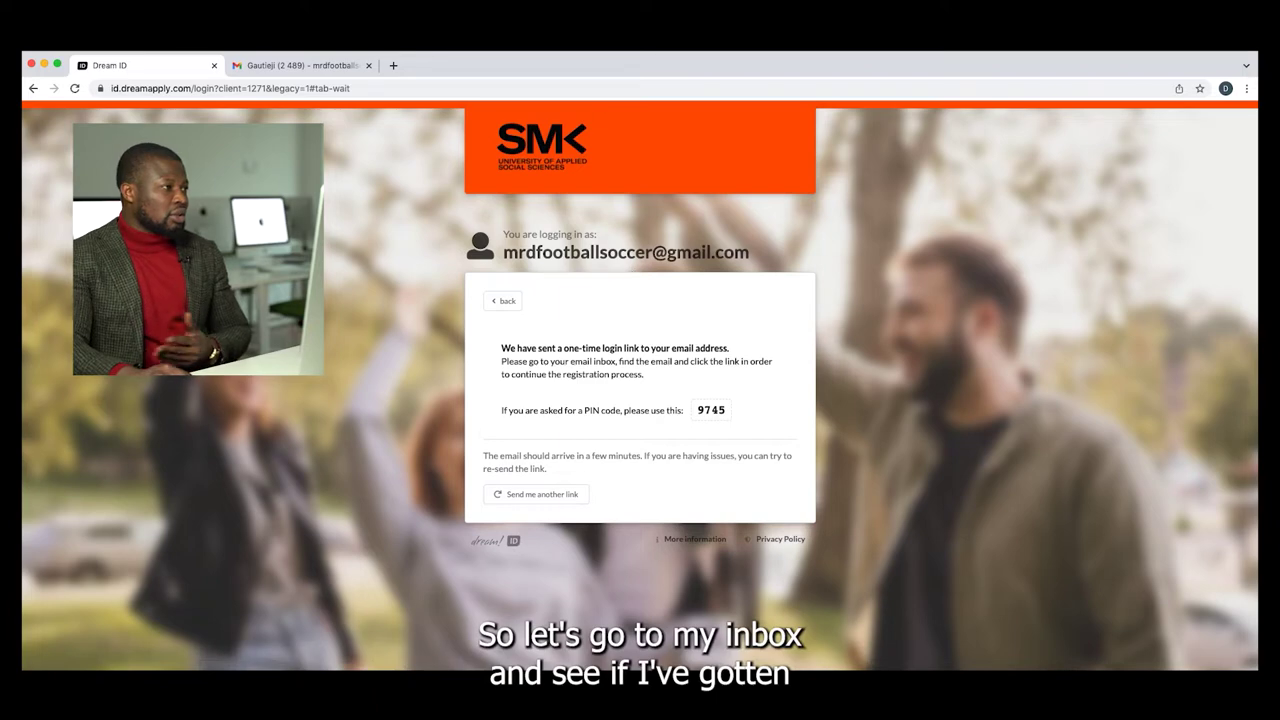
Switch to the Gmail inbox to find the 'Register your Dream ID' email.
click(300, 65)
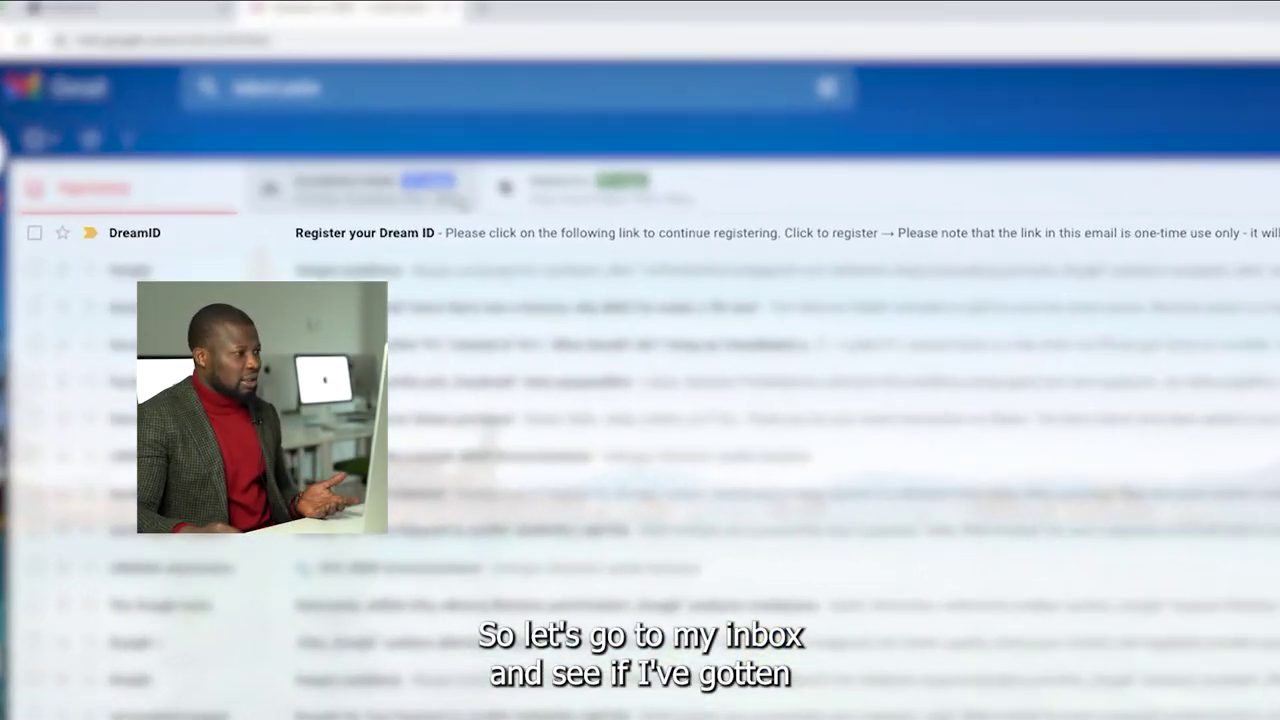
Open the 'Register your Dream ID' email and follow its 'Click to register' link.
click(492, 243)
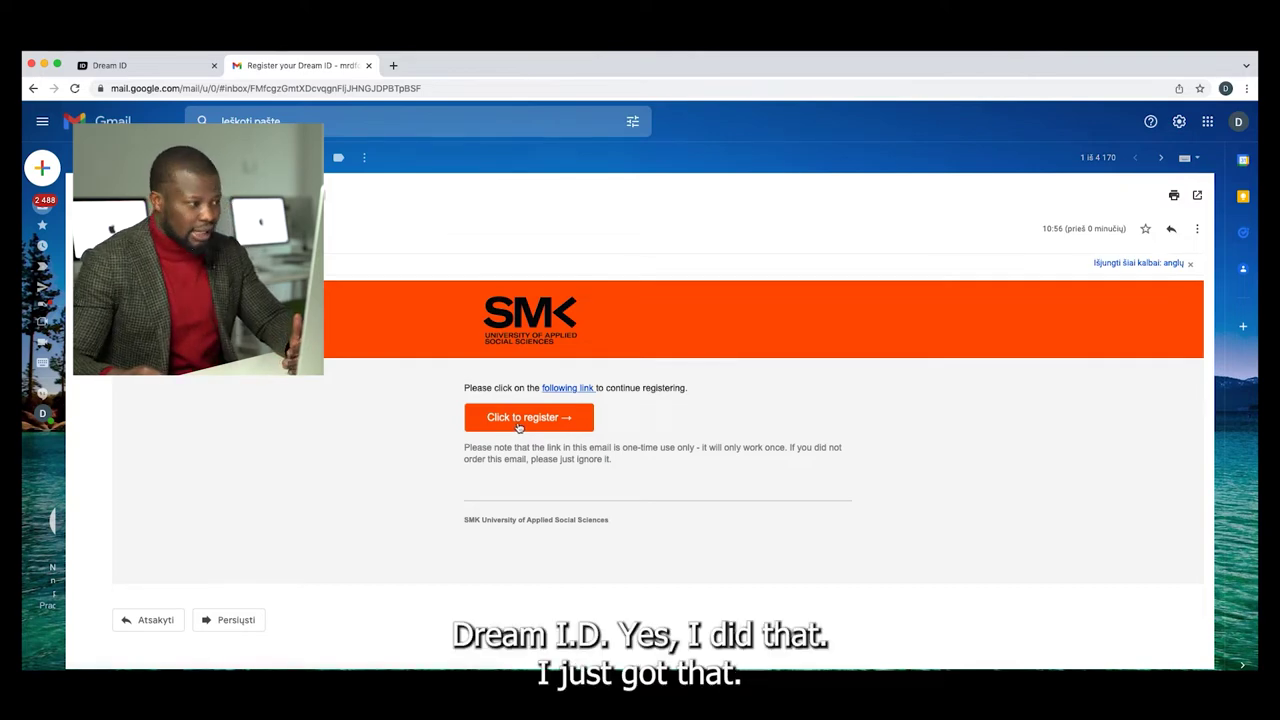
click(519, 418)
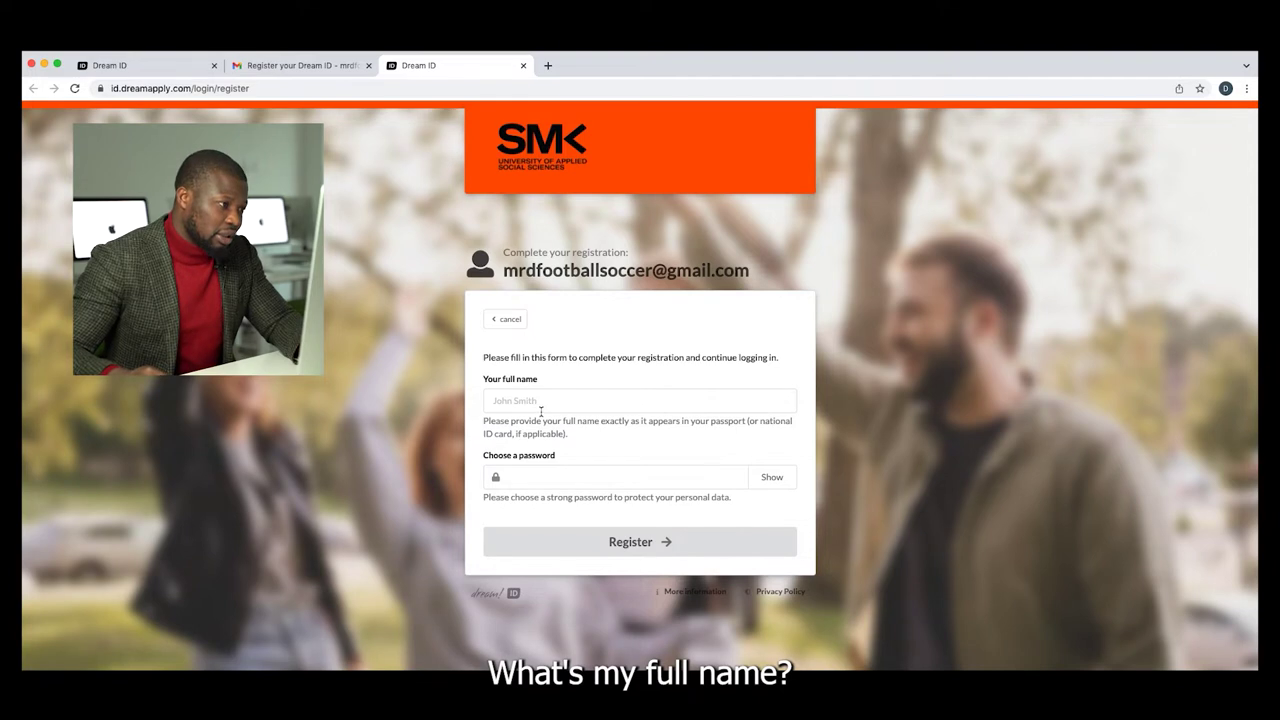
Enter the applicant's full name and start typing a password on the Dream ID form.
click(546, 403)
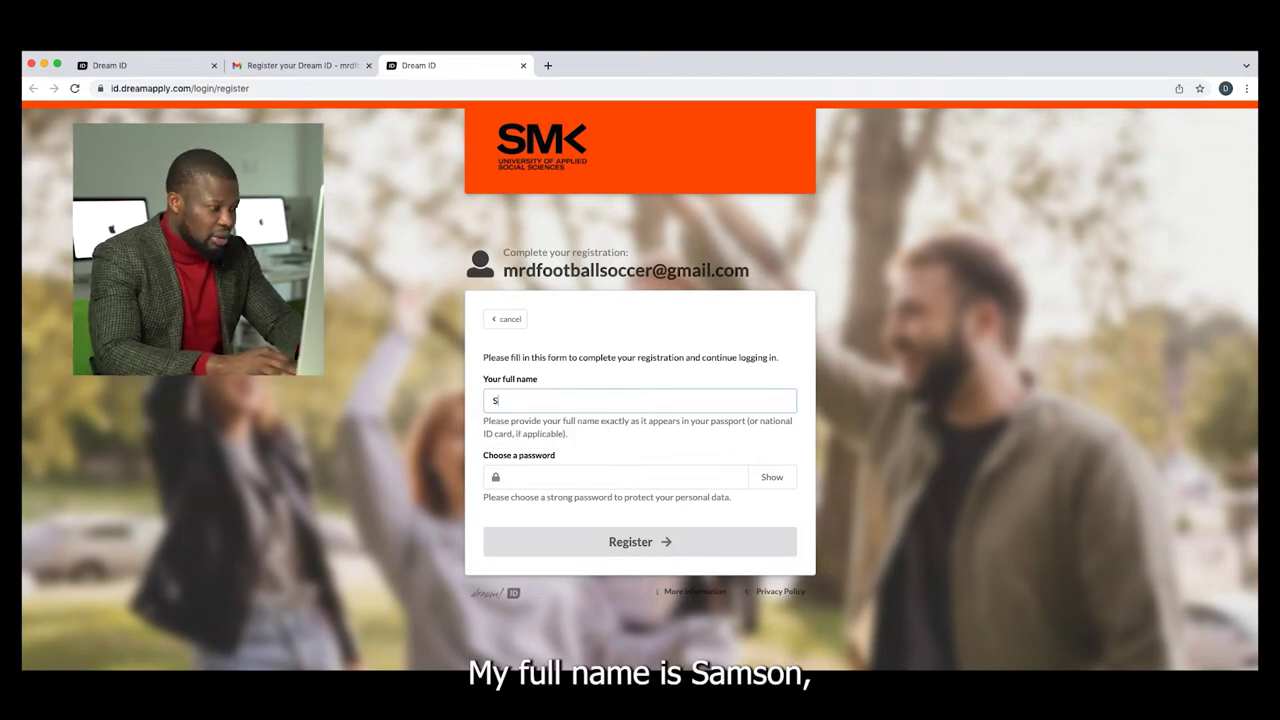
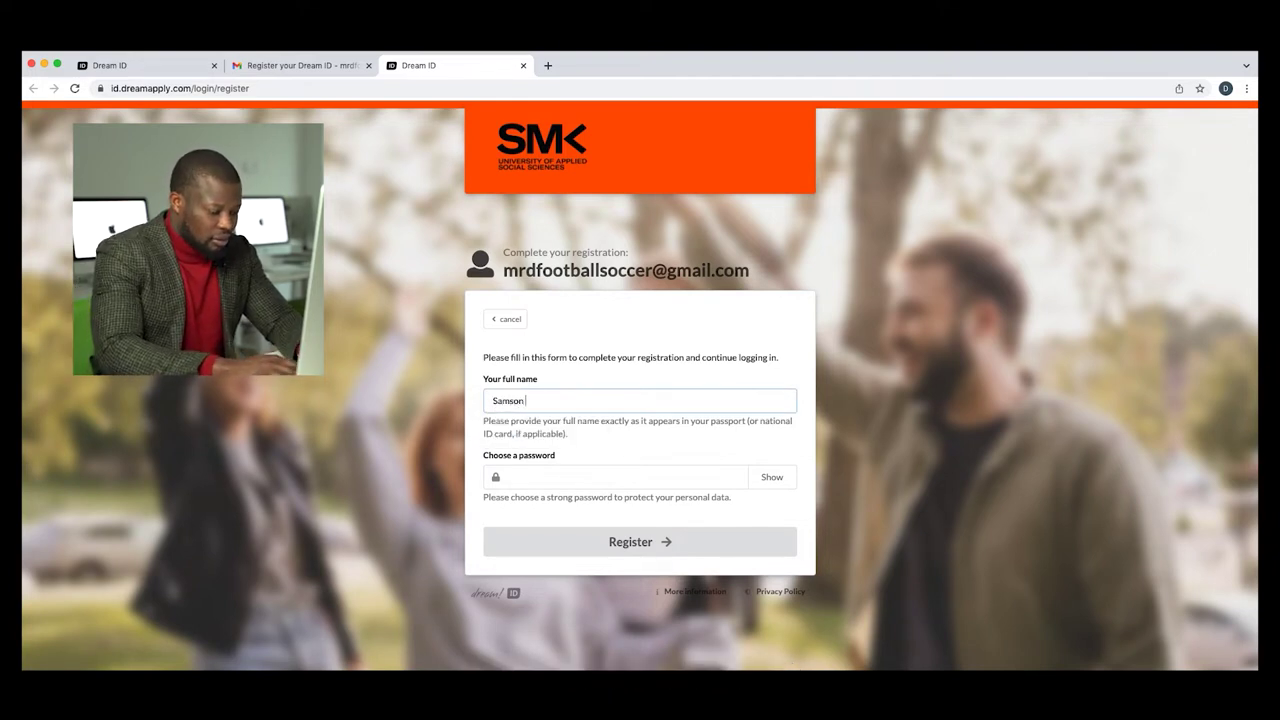
click(520, 477)
key(Tab)
key(Tab)
key(Tab)
key(Tab)
key(Tab)
key(Tab)
key(Tab)
key(Tab)
key(Tab)
key(Tab)
key(Tab)
key(Tab)
key(Tab)
key(Tab)
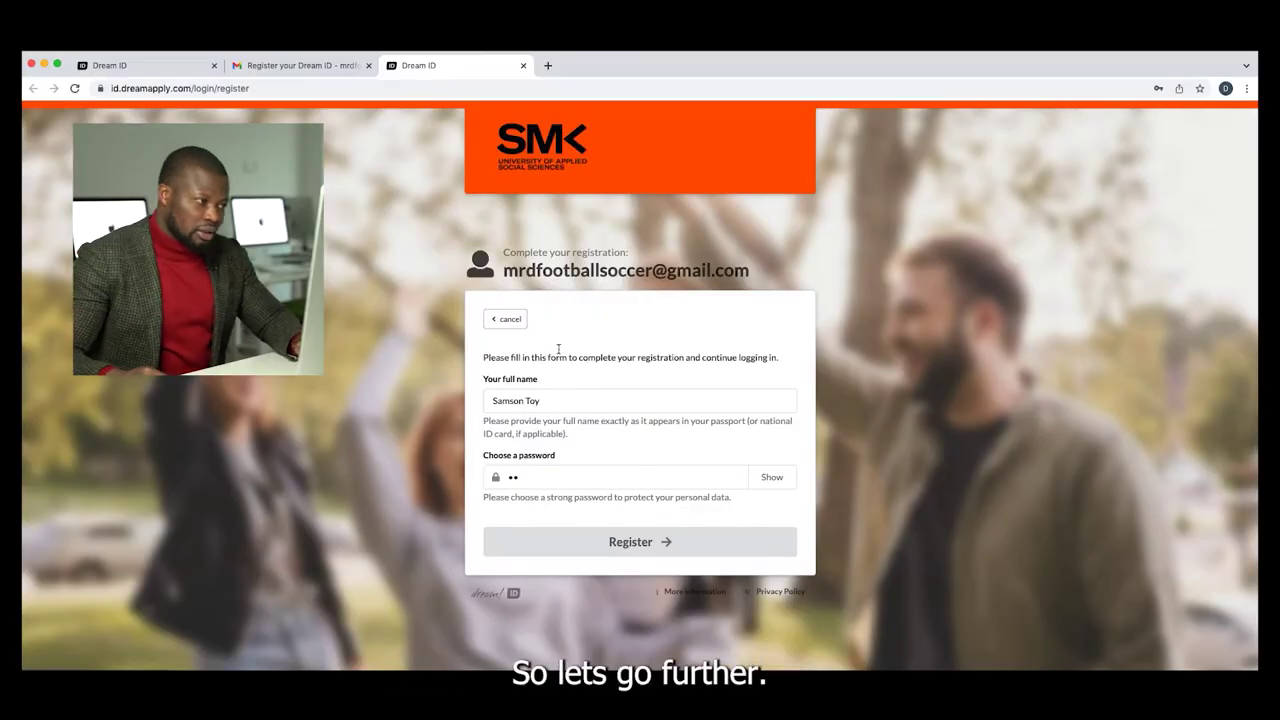
Correct the full name by adding a letter and clear the too-short password.
click(563, 397)
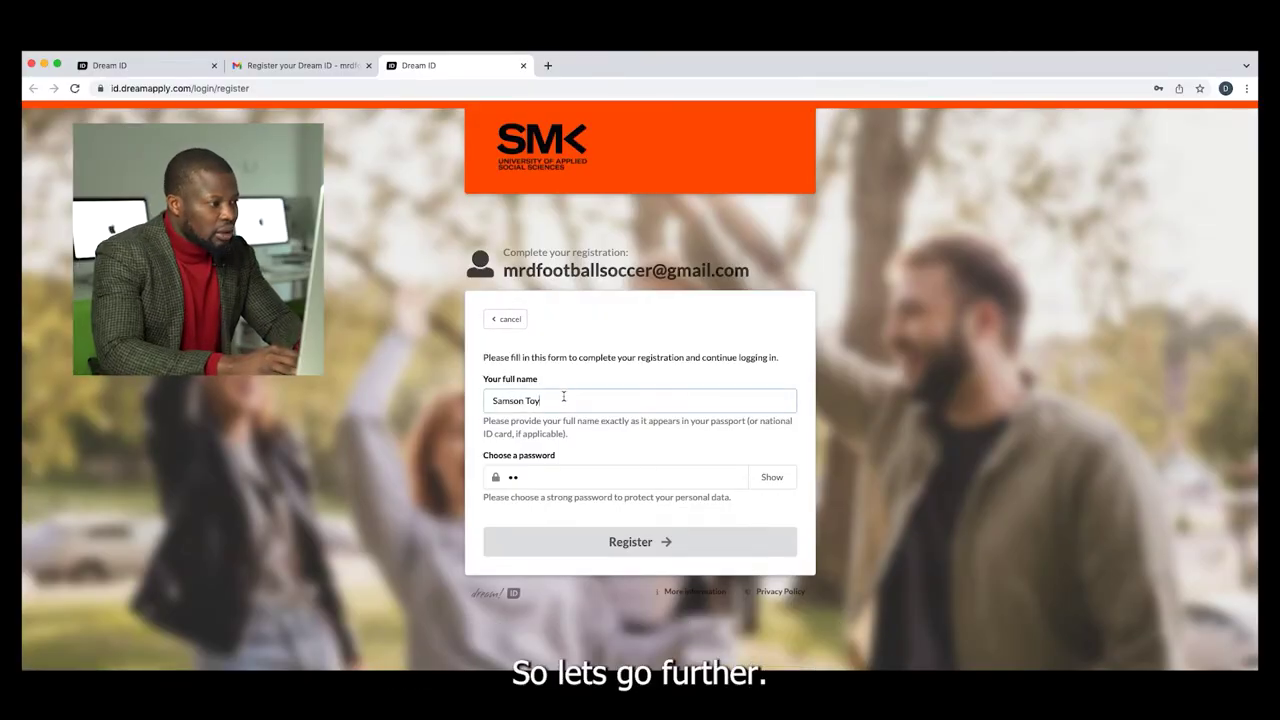
text(e)
click(546, 478)
key(BackSpace)
key(BackSpace)
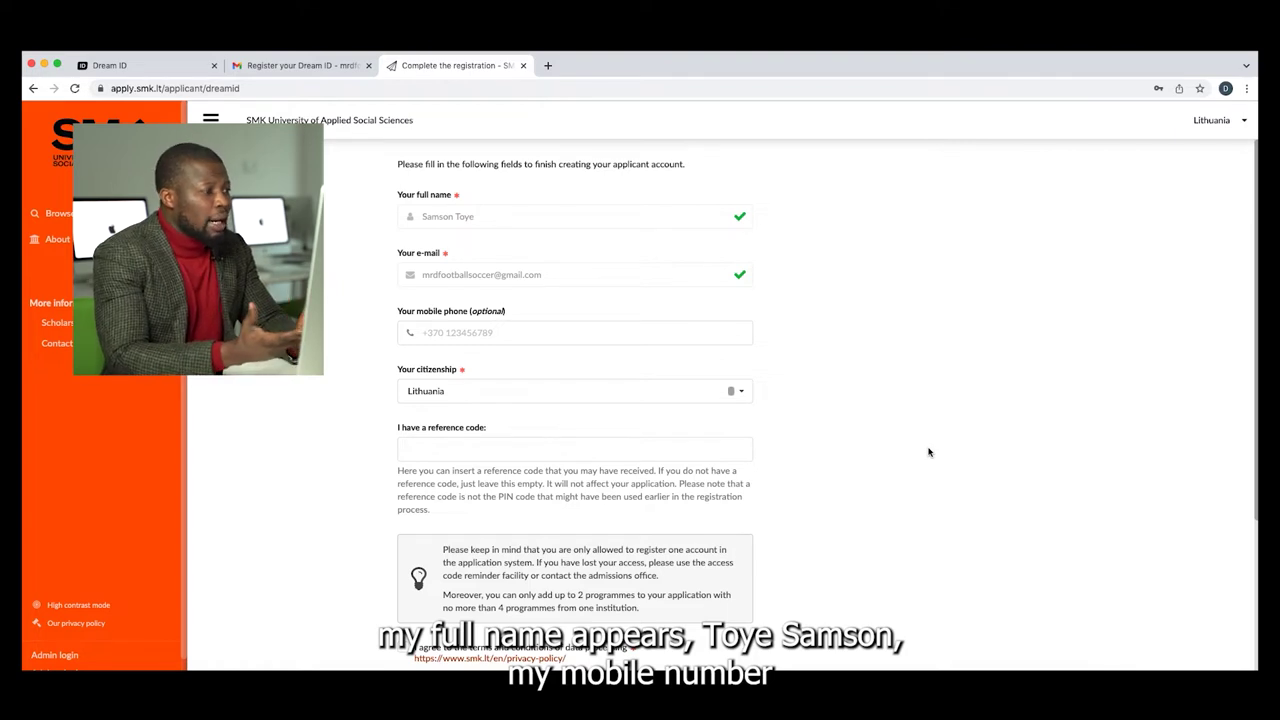
click(486, 334)
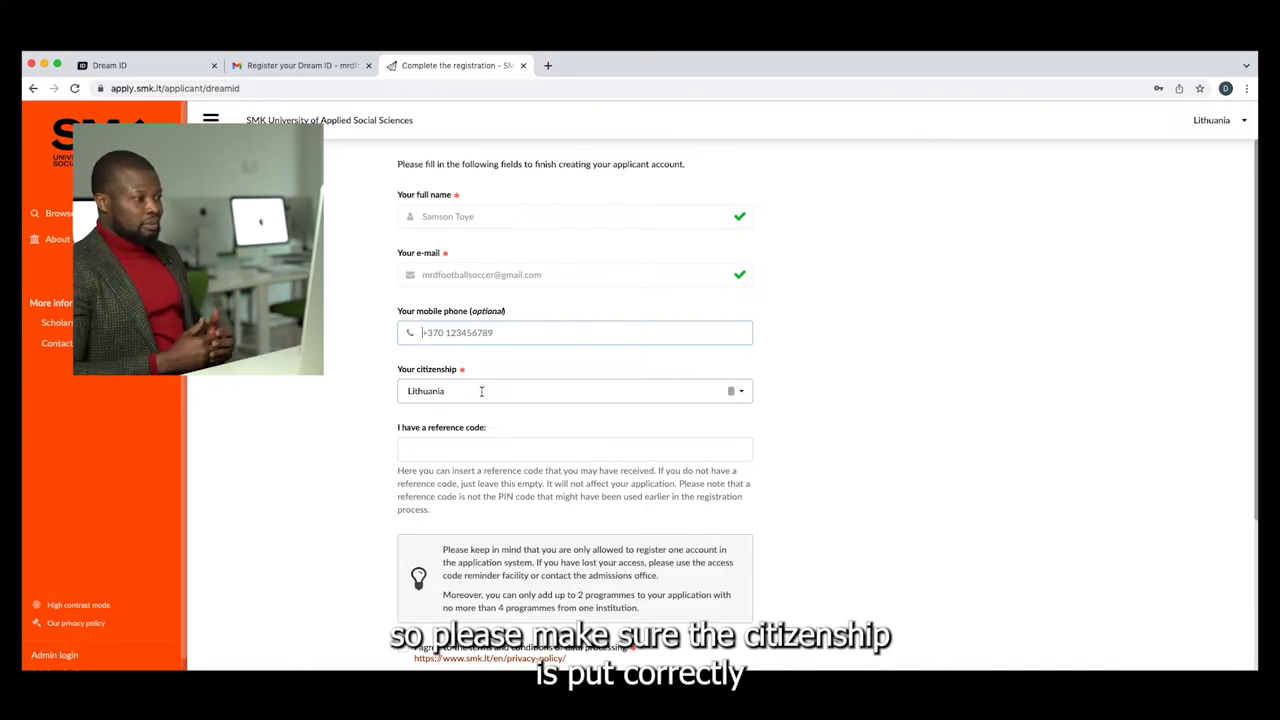
Set citizenship to Nigeria, leaving the reference code field empty.
click(483, 391)
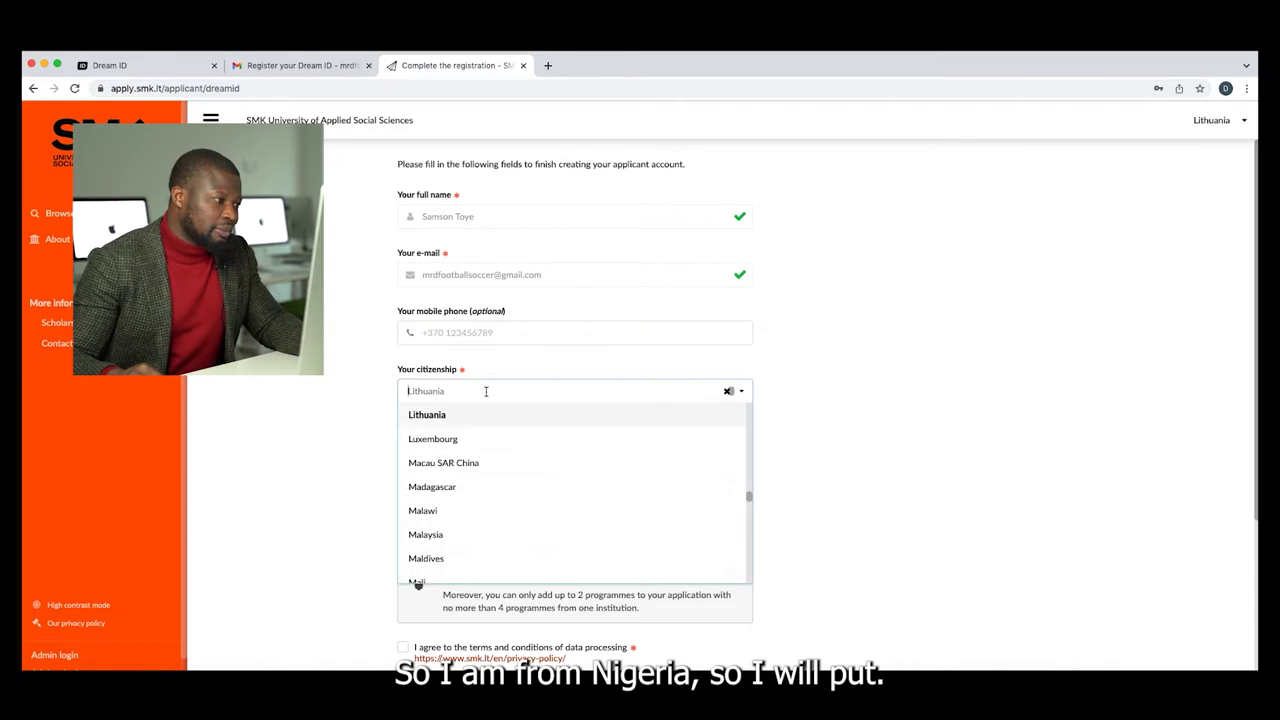
text(Nigeria)
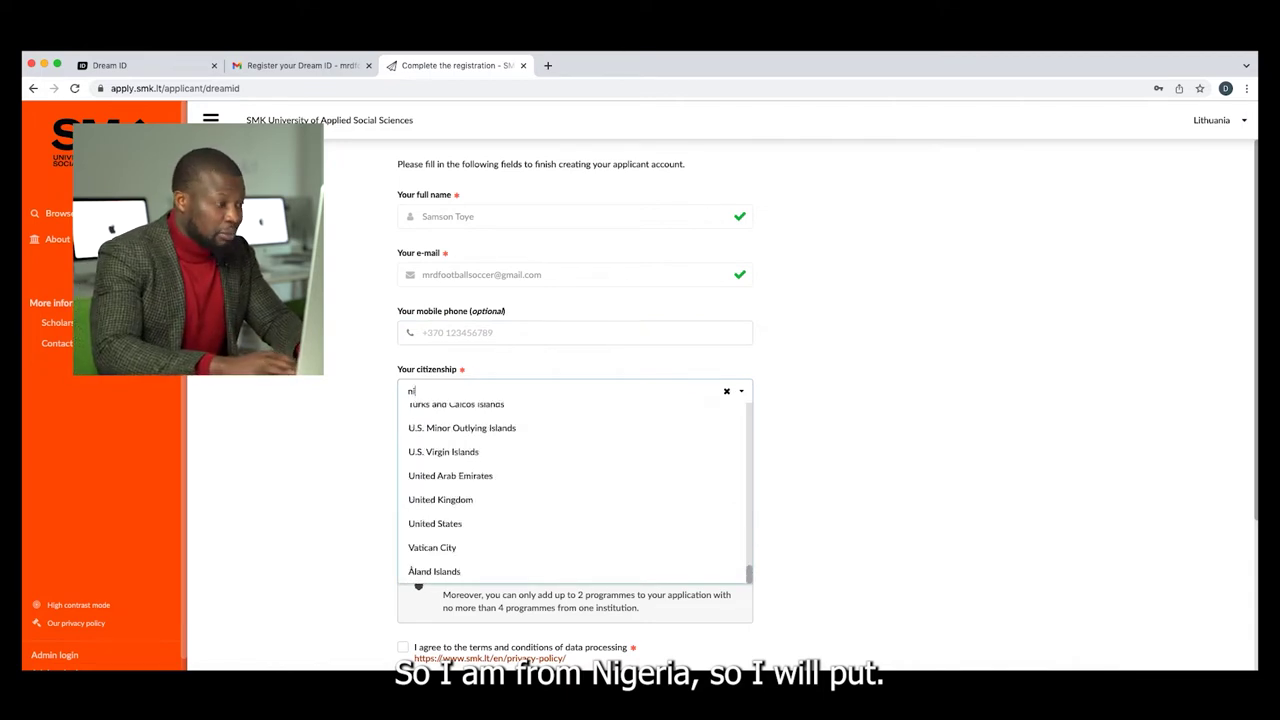
key(Return)
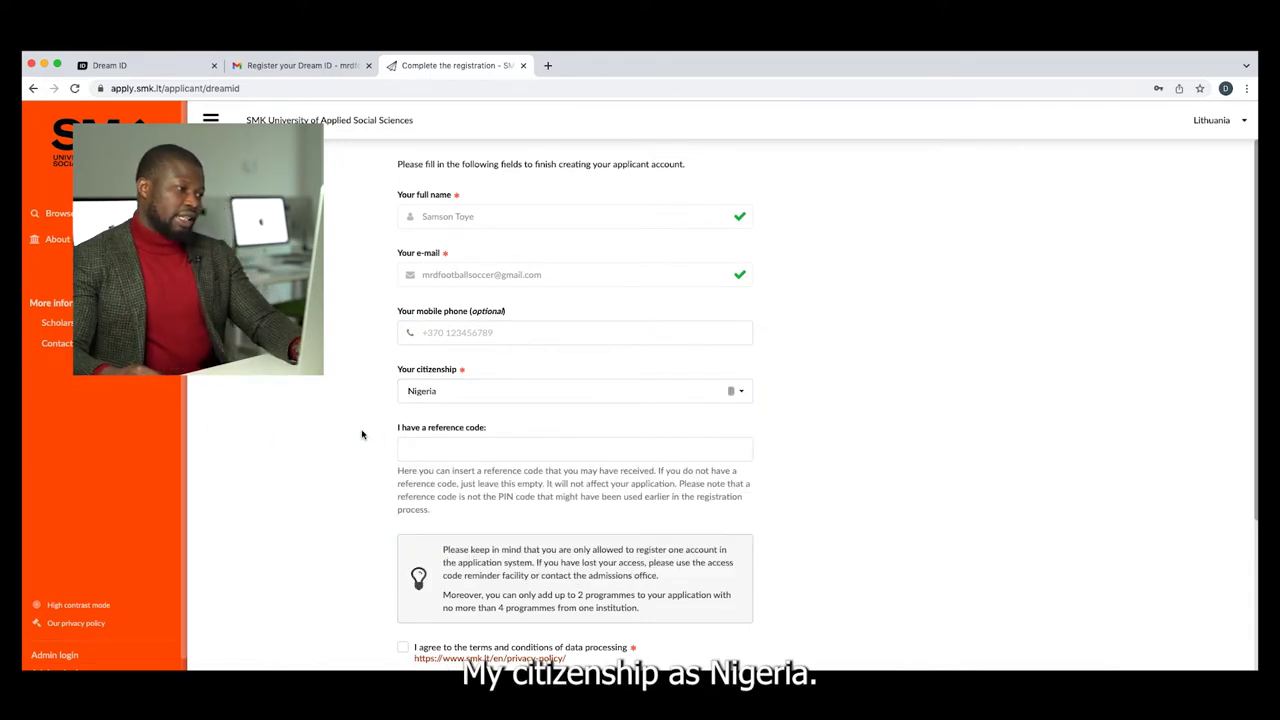
click(411, 448)
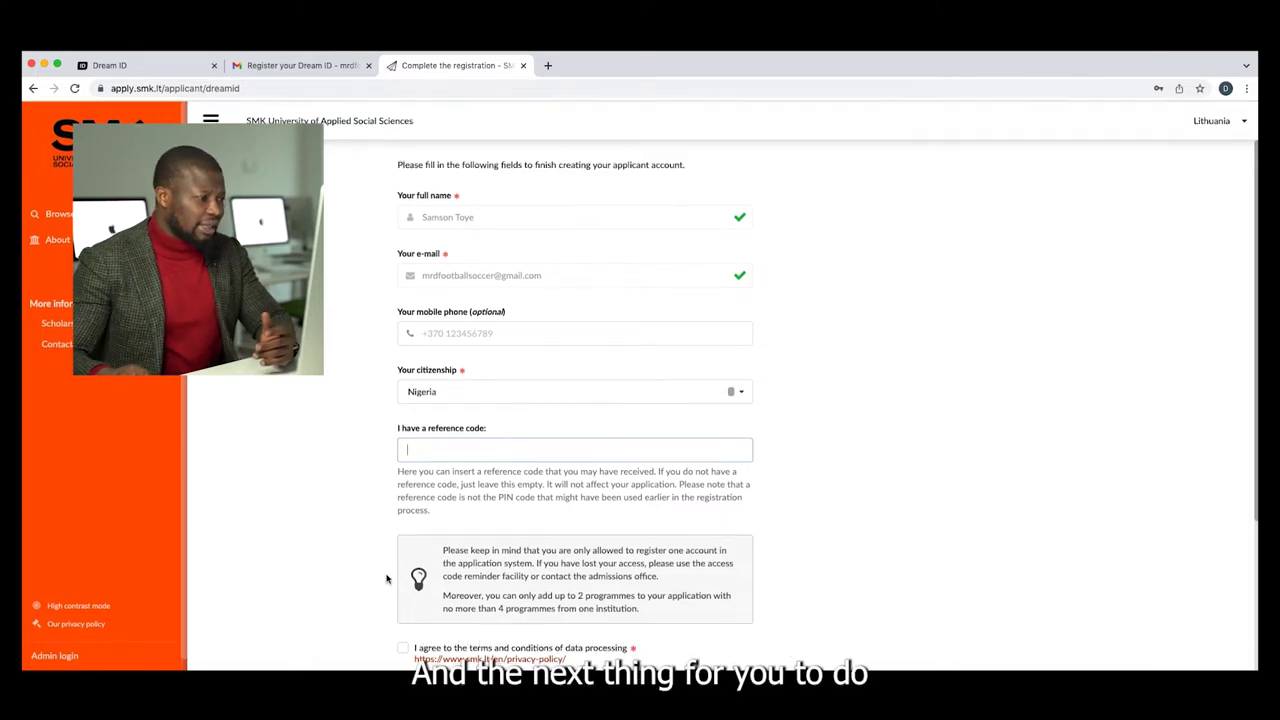
Tick 'I agree to the terms and conditions of data processing'.
scroll(387, 578, down, 1)
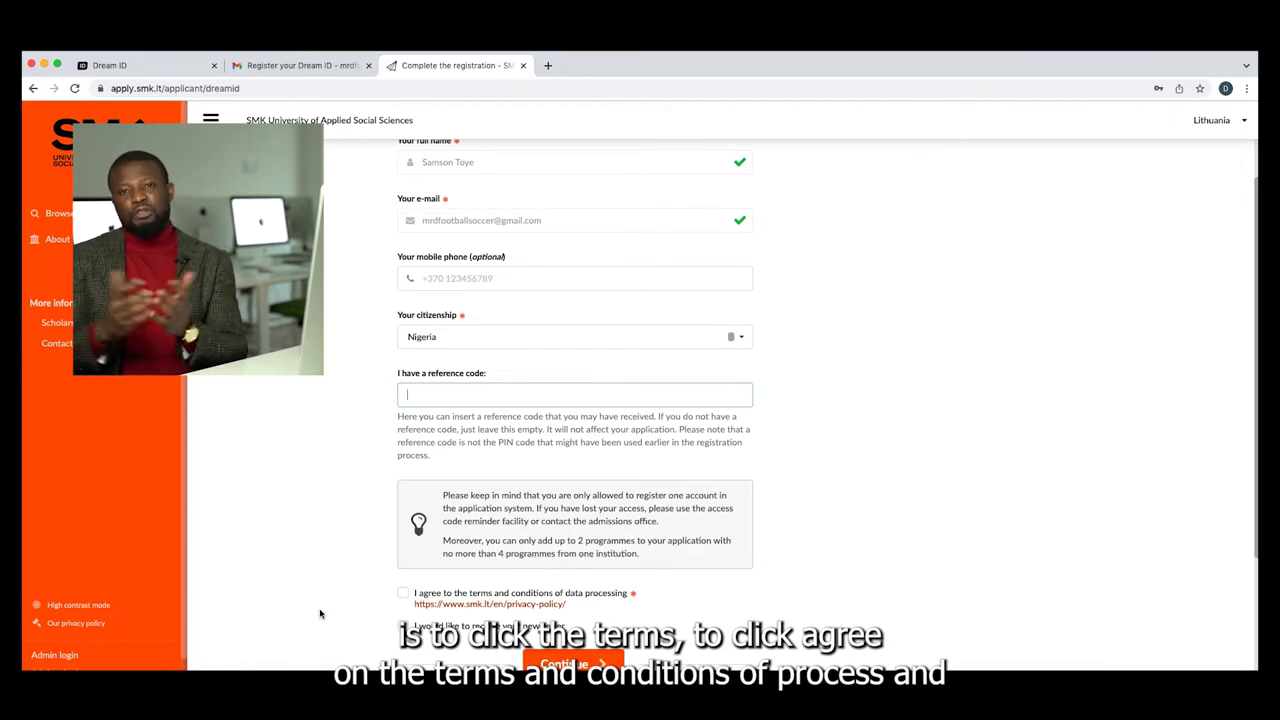
click(403, 595)
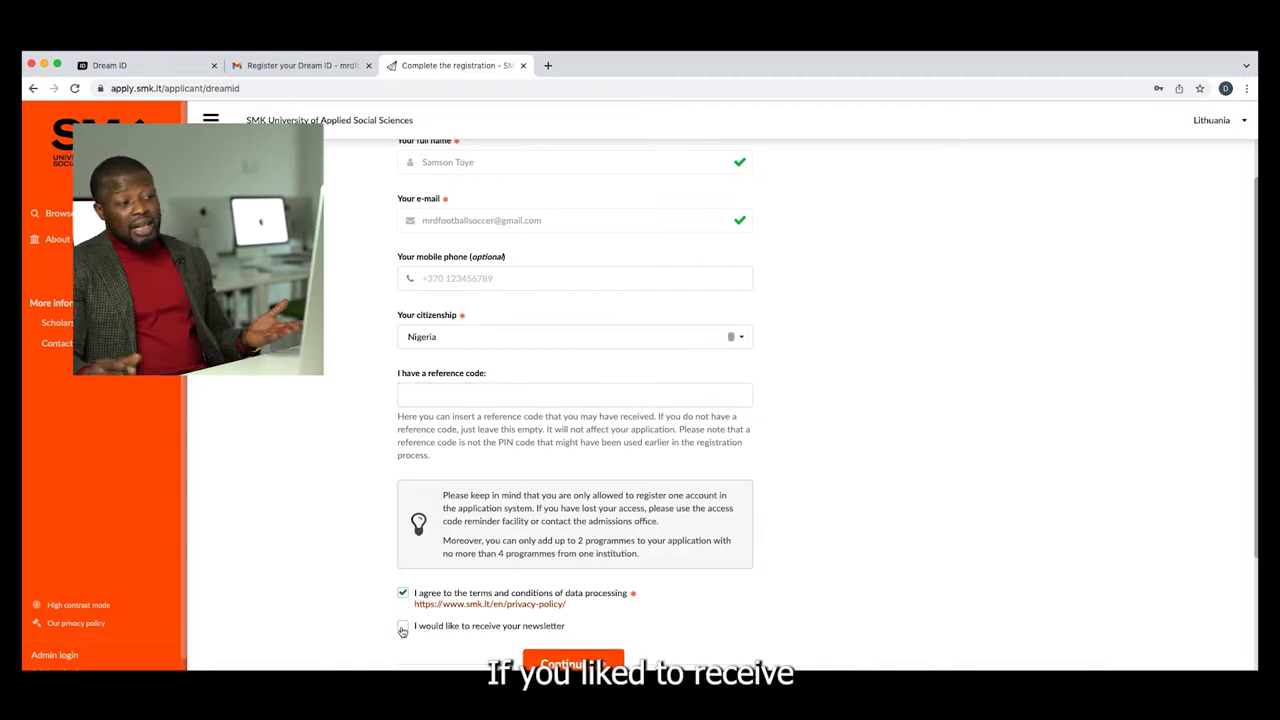
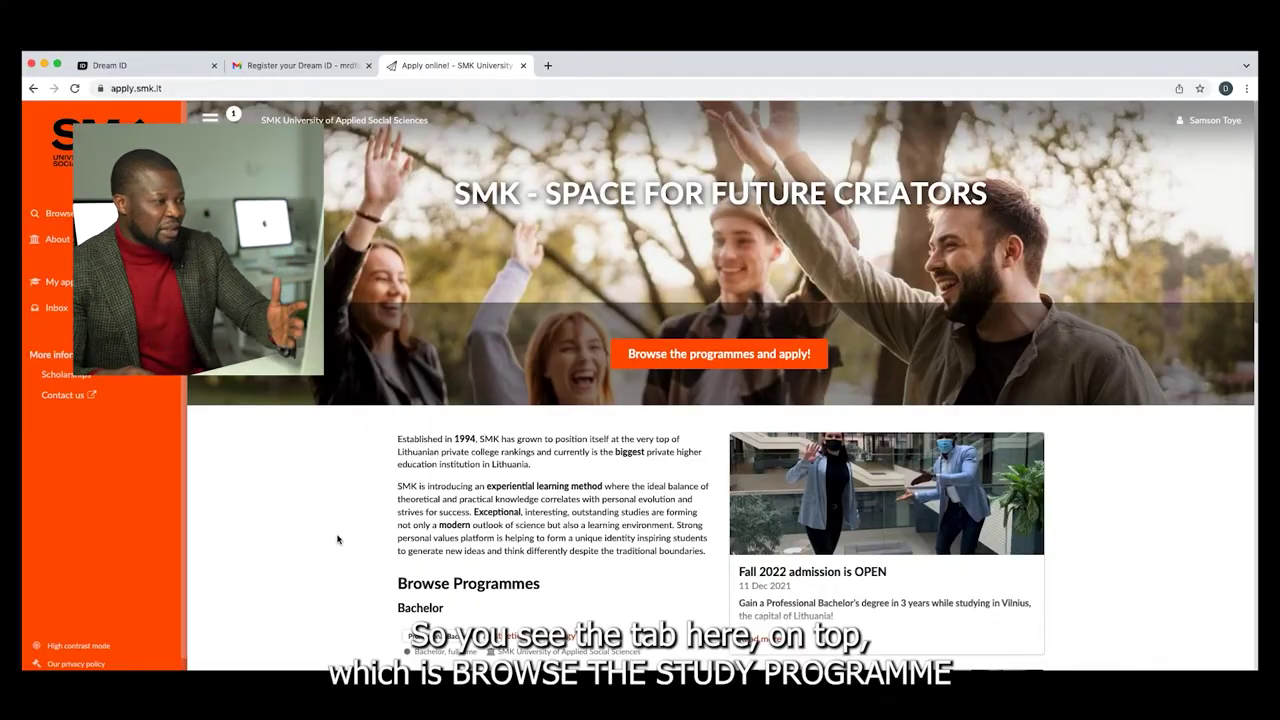
Scroll the full programme list to International Business, open for Fall 2022 with a 15 Jul 2022 deadline.
click(722, 362)
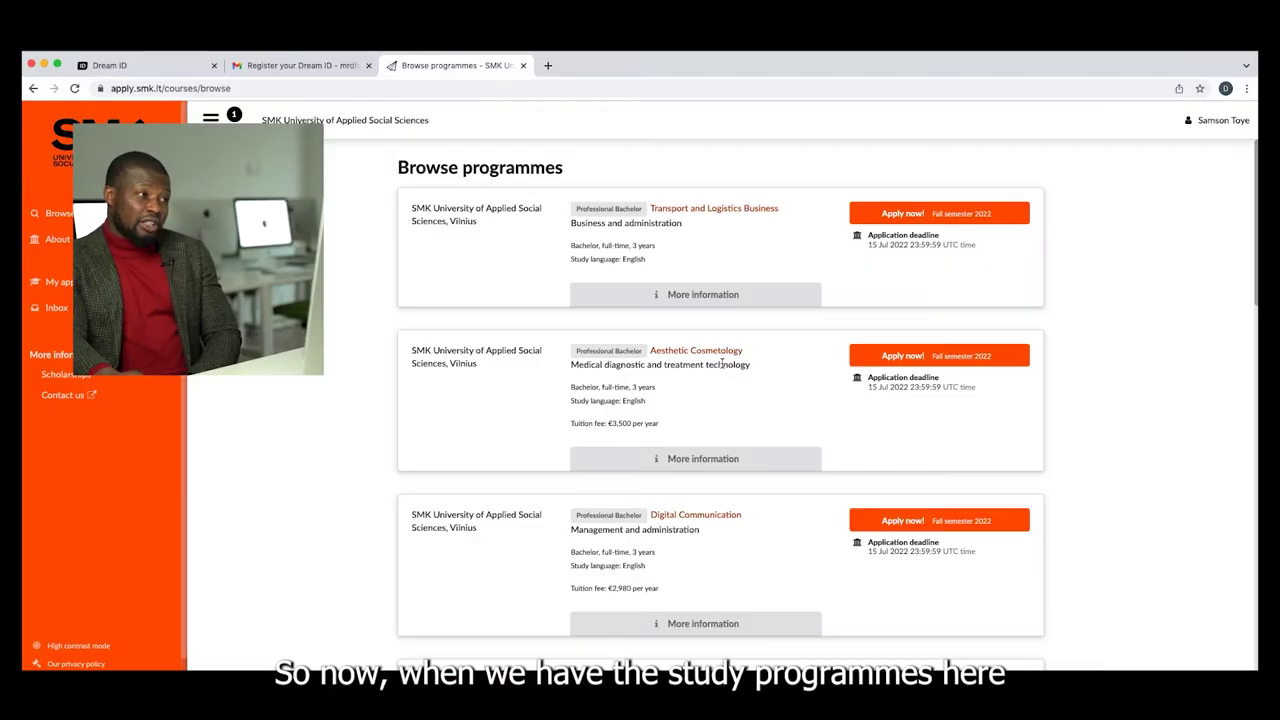
scroll(736, 363, down, 1)
scroll(736, 363, down, 7)
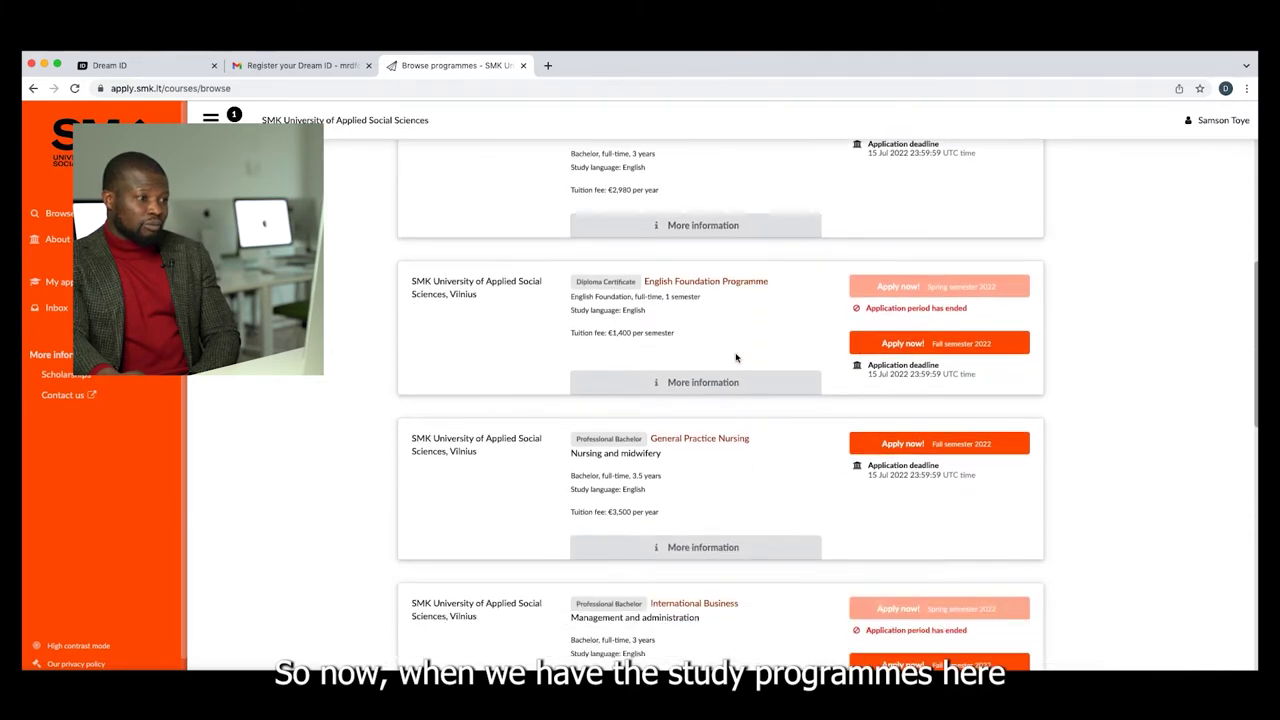
scroll(736, 357, down, 3)
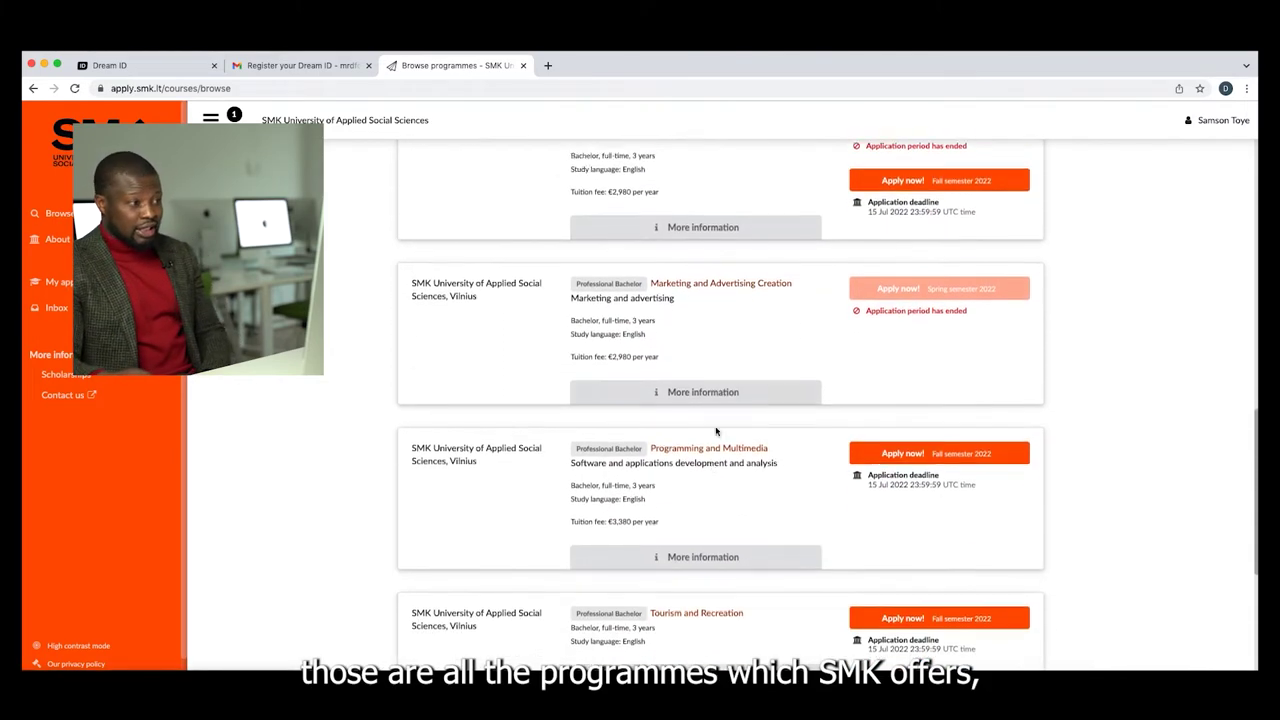
scroll(634, 397, down, 3)
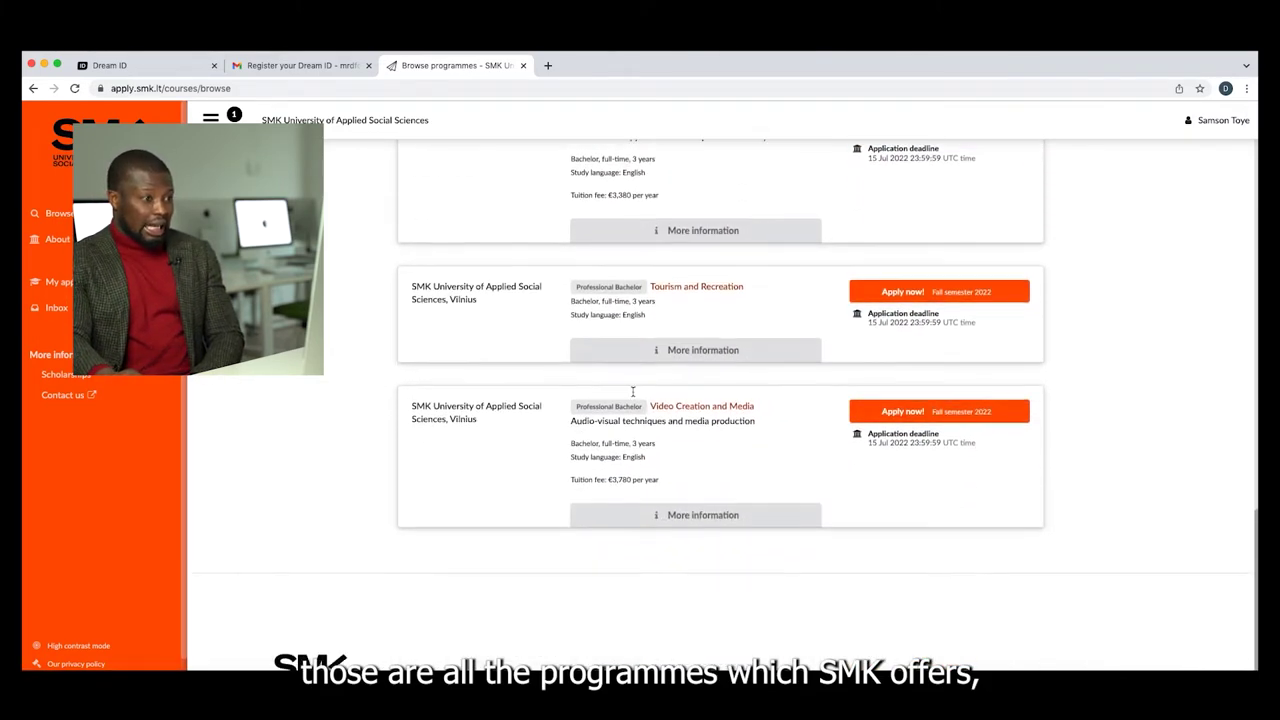
scroll(634, 397, up, 1)
scroll(634, 397, down, 2)
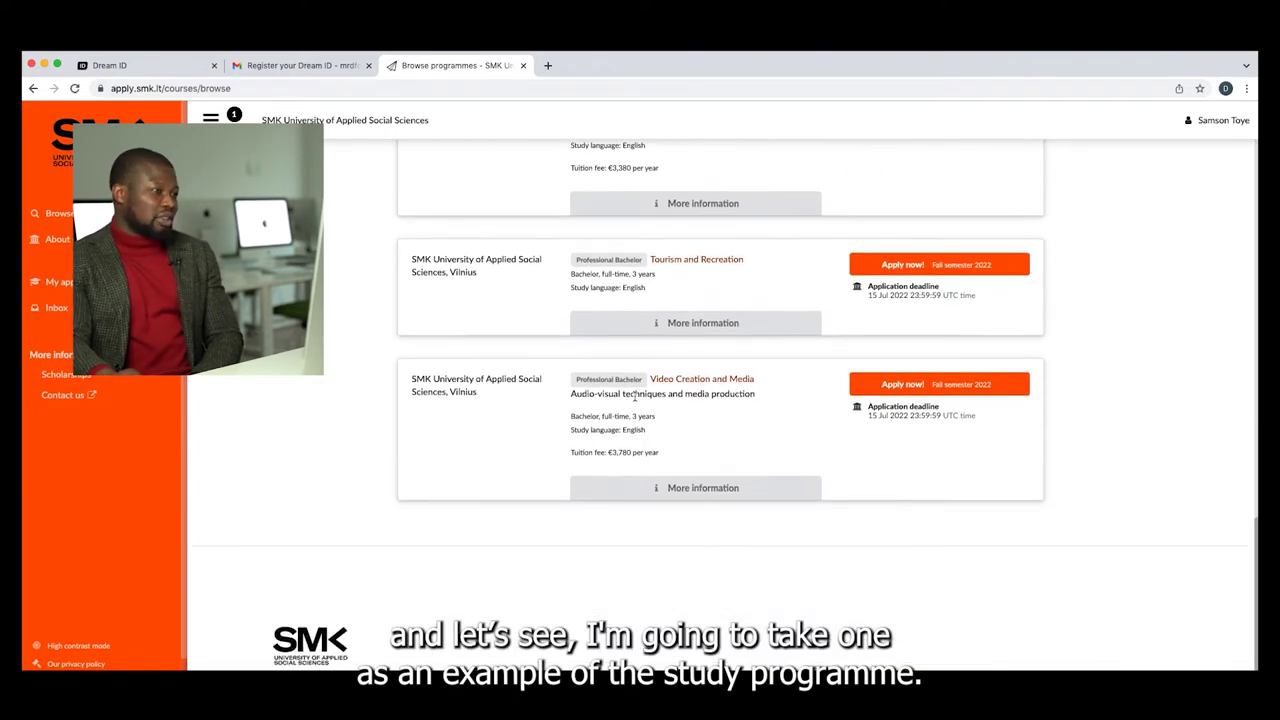
scroll(708, 264, up, 8)
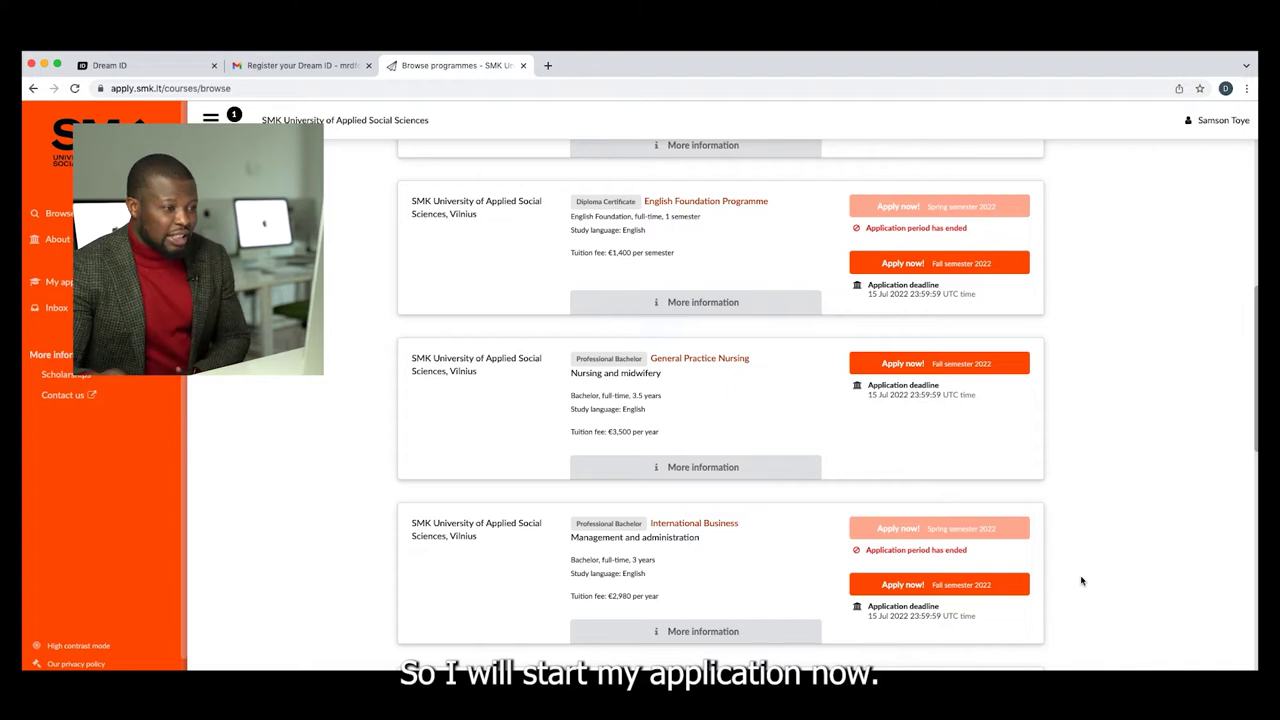
Start a Fall semester 2022 International Business application and enter the applicant's middle name on the profile.
click(955, 591)
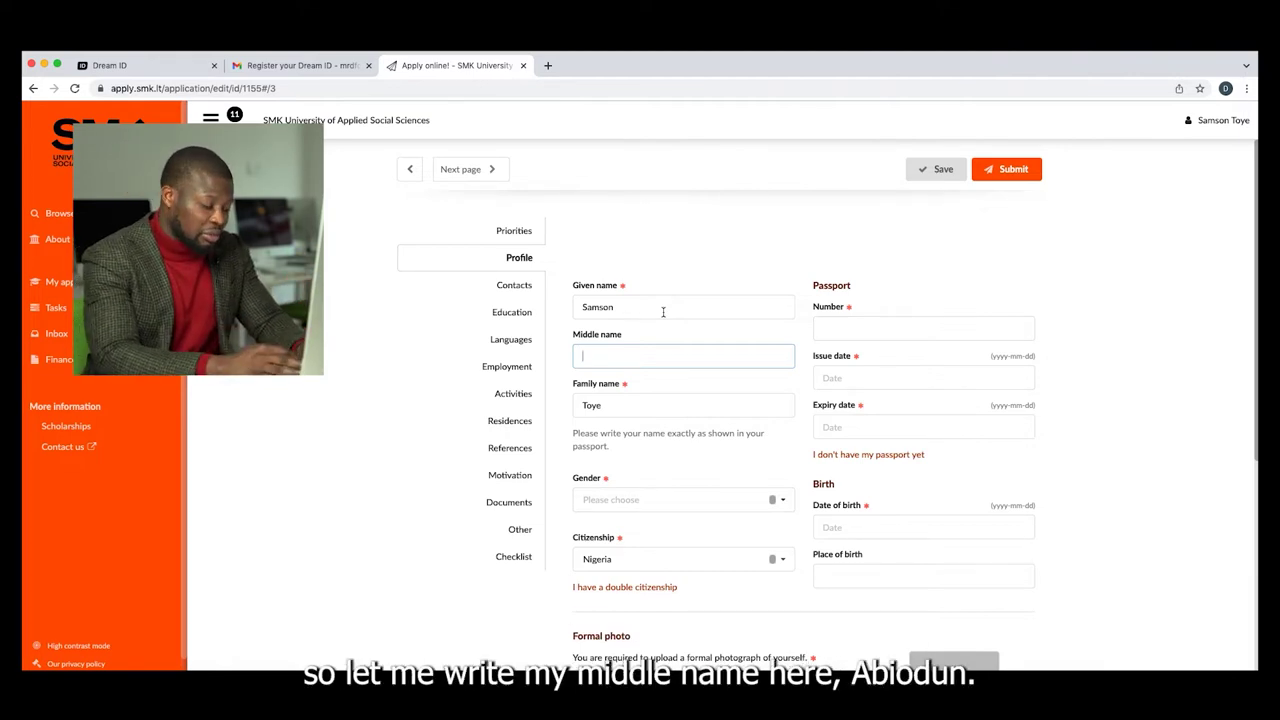
text(Ab)
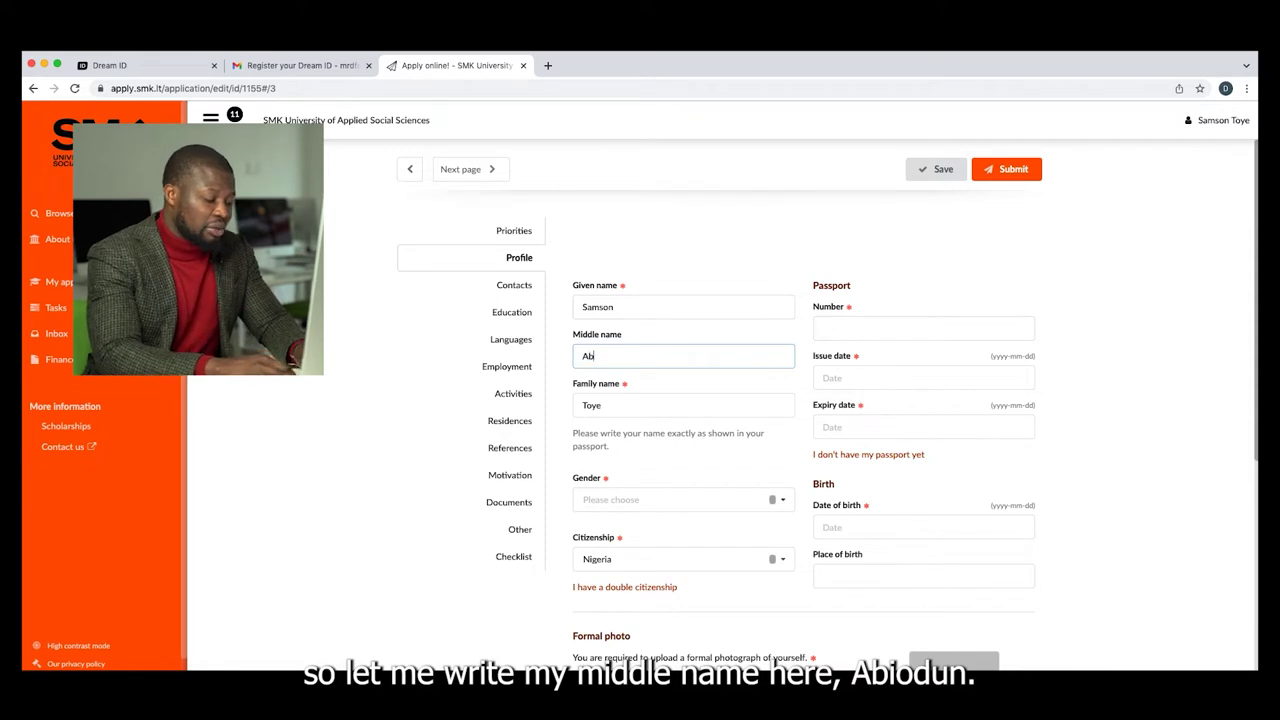
text(iodub)
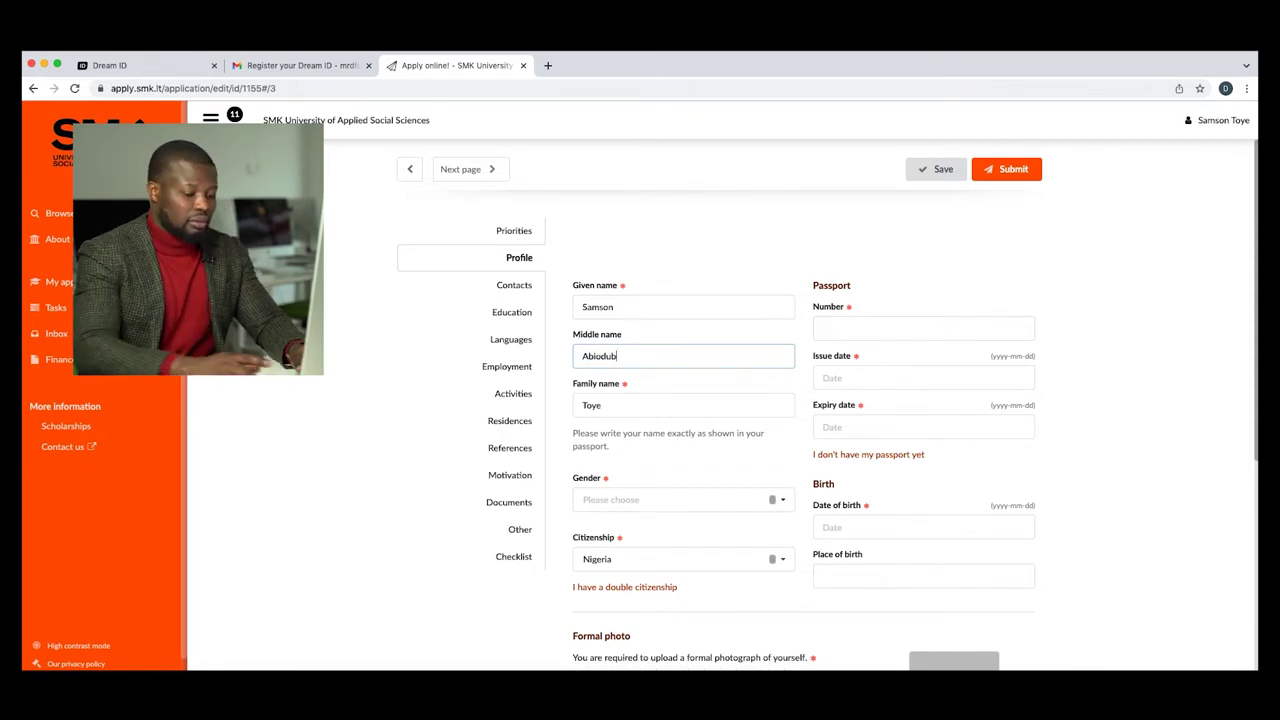
key(BackSpace)
text(n)
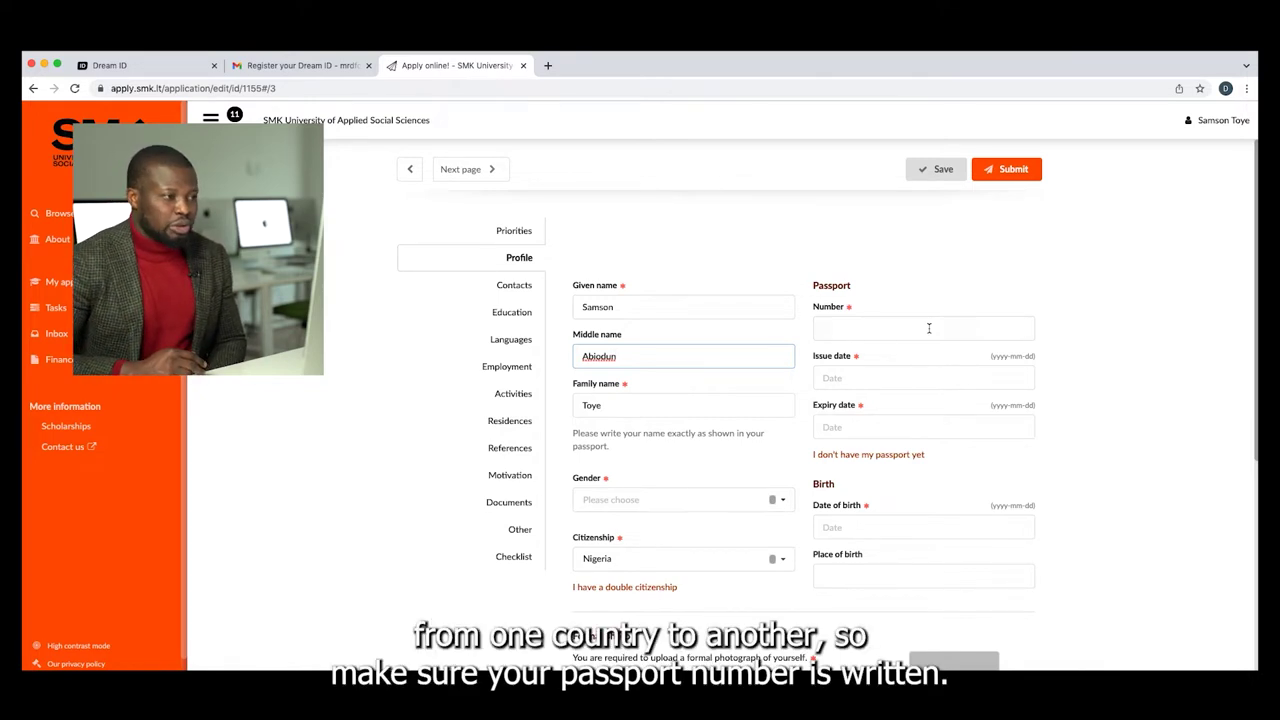
click(929, 328)
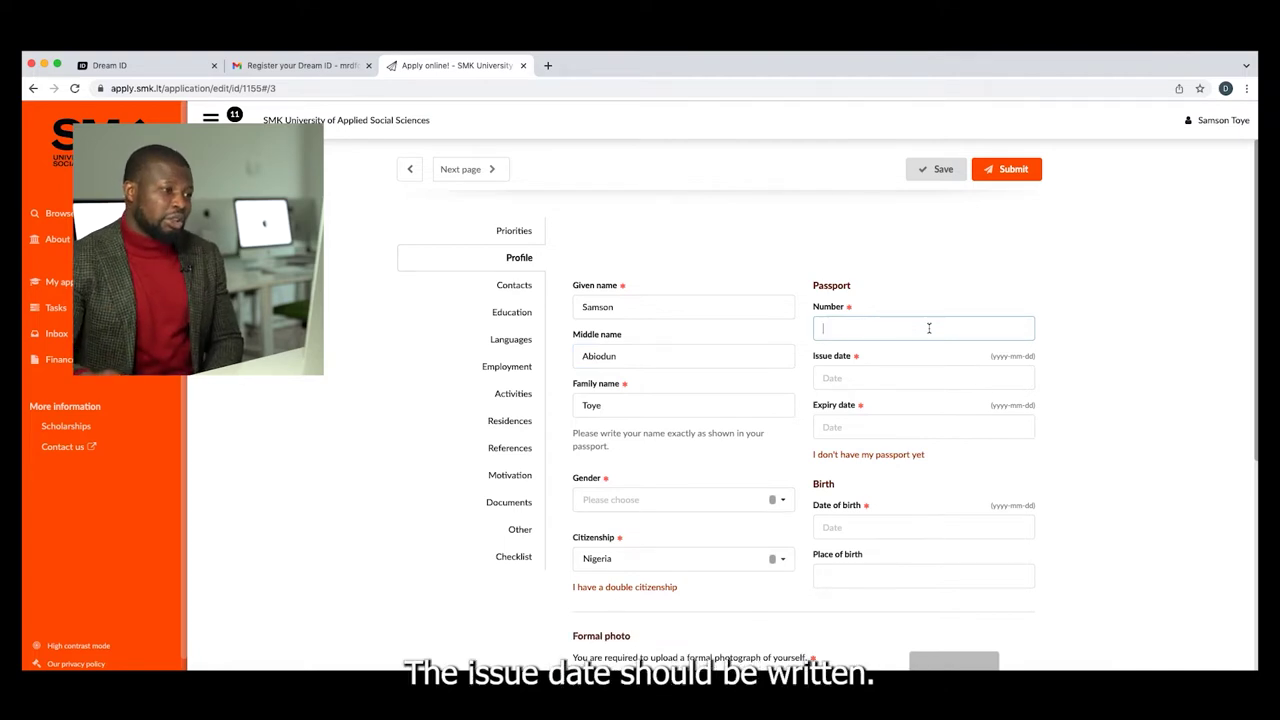
click(867, 376)
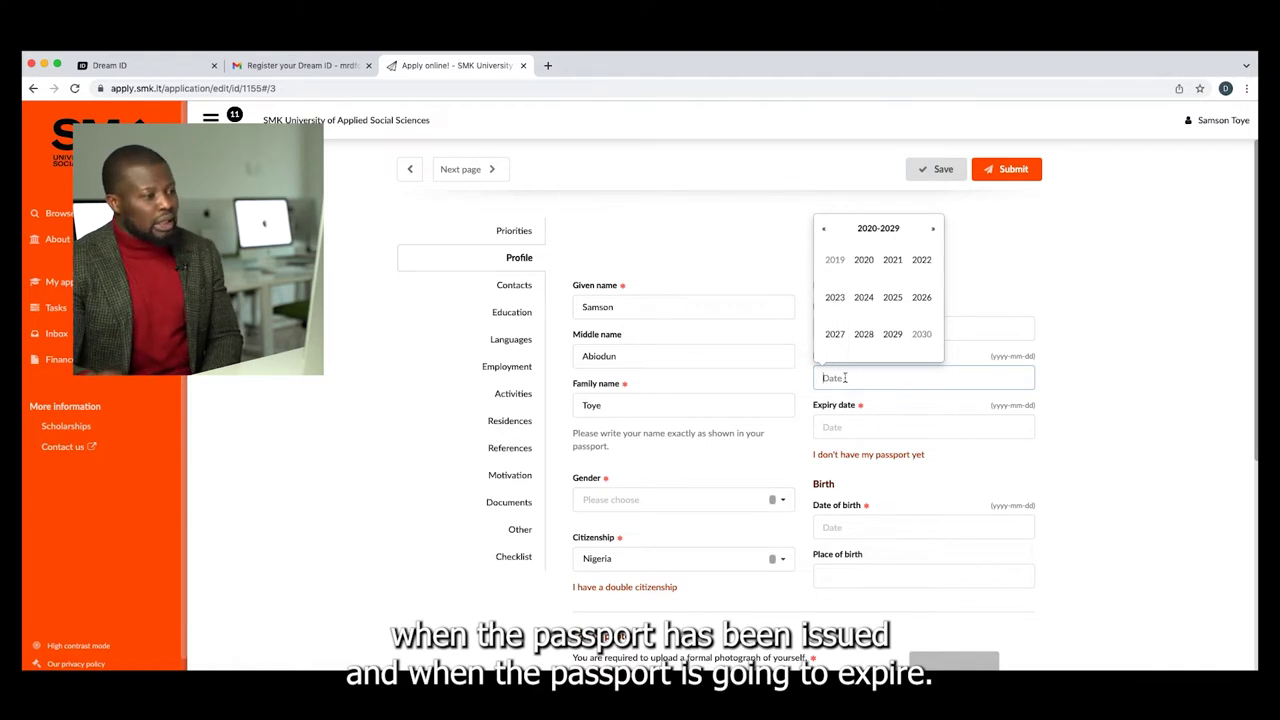
click(840, 426)
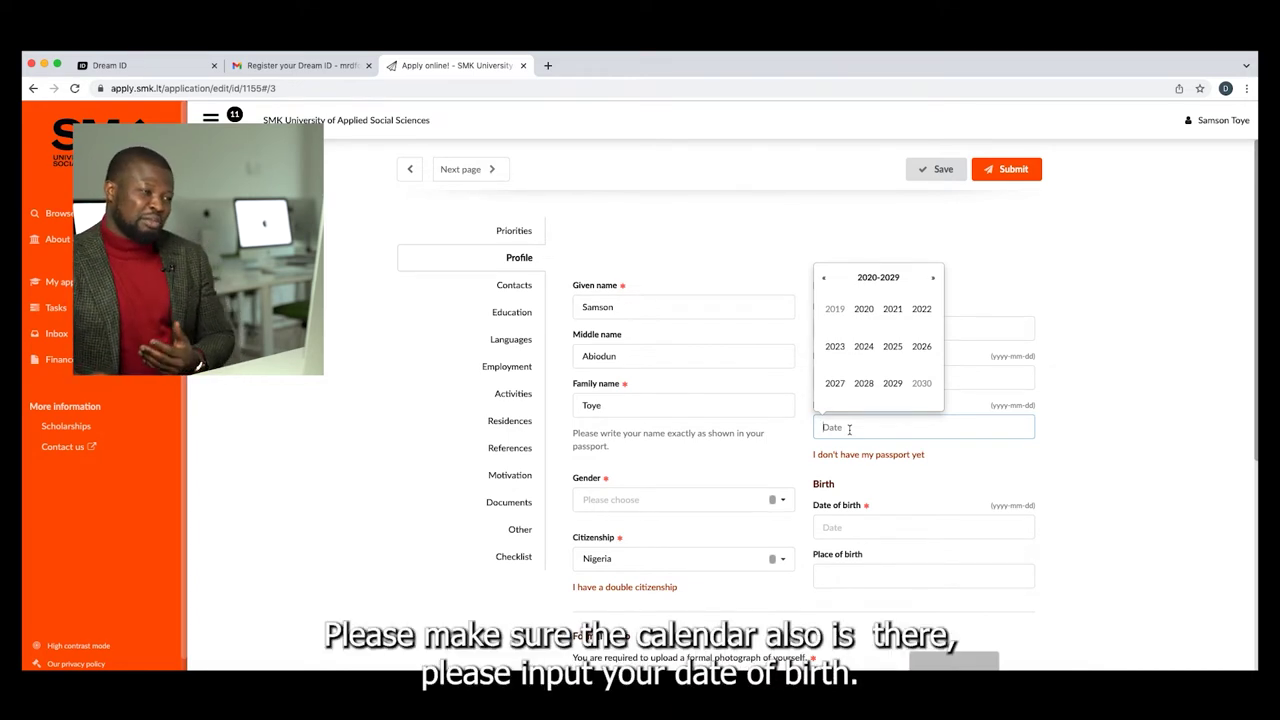
click(855, 526)
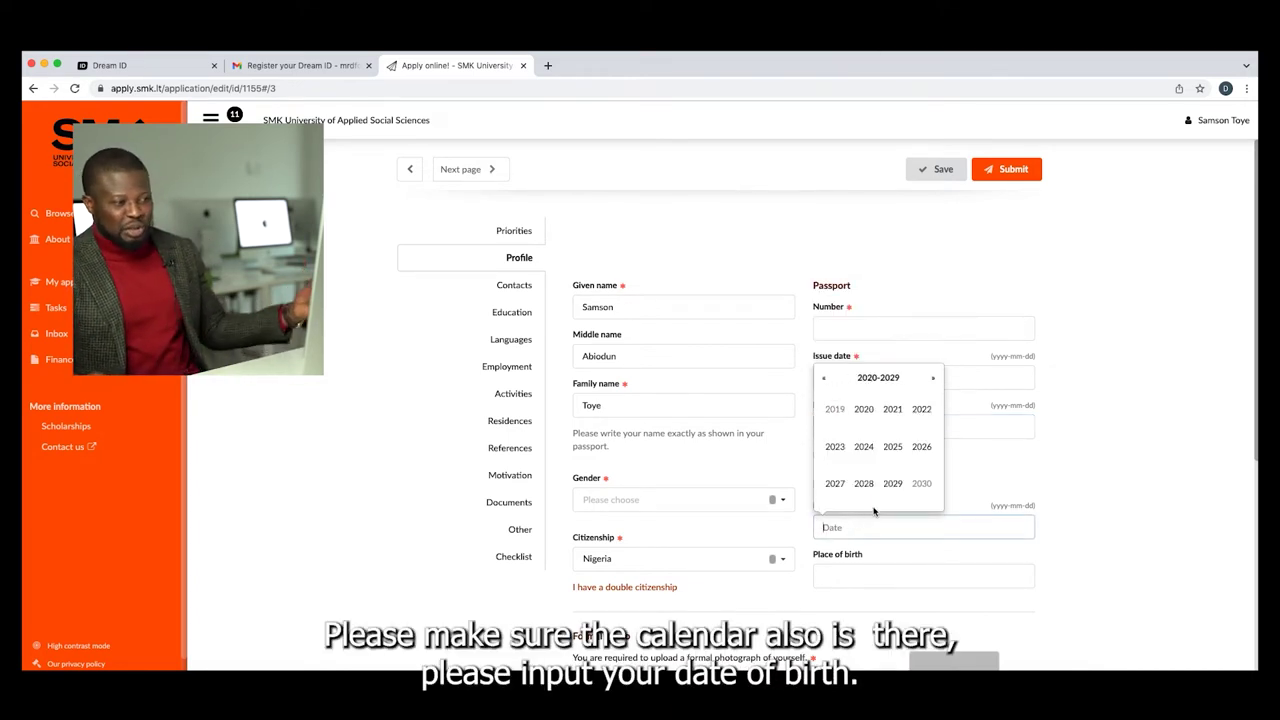
click(835, 578)
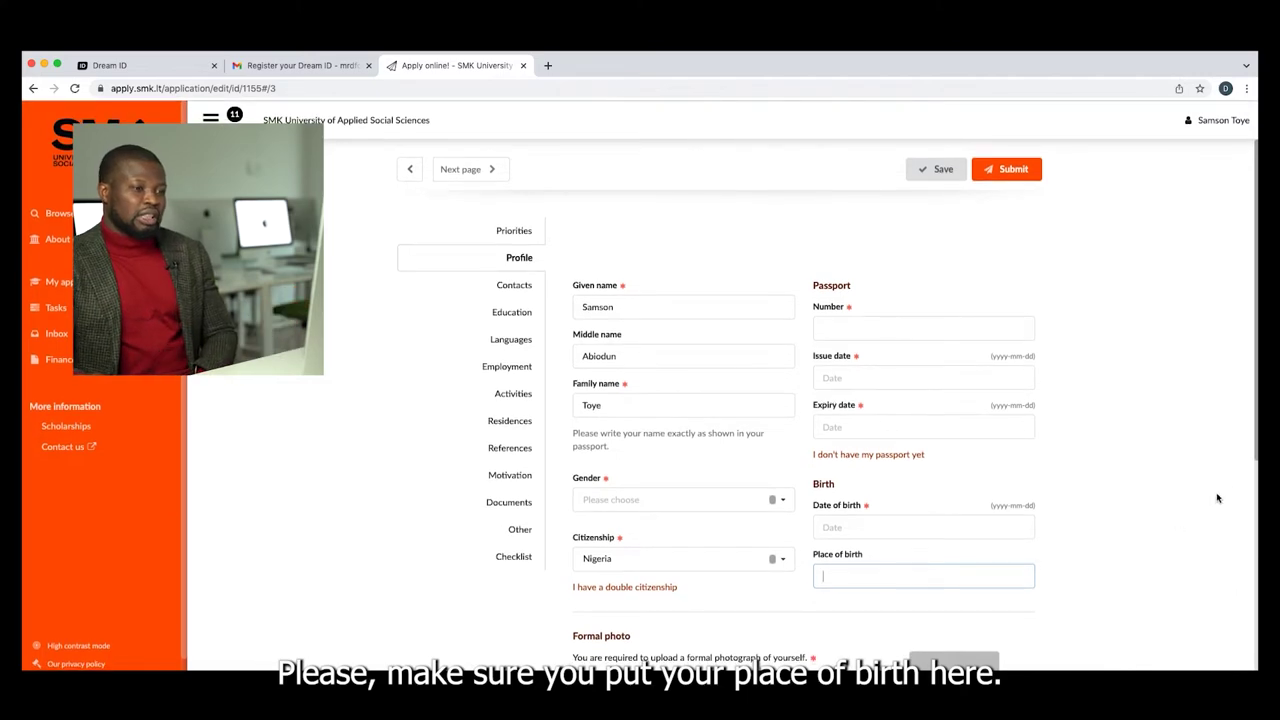
Review the completed Profile form, then continue to the Contacts section.
scroll(1150, 510, down, 5)
scroll(1109, 530, down, 2)
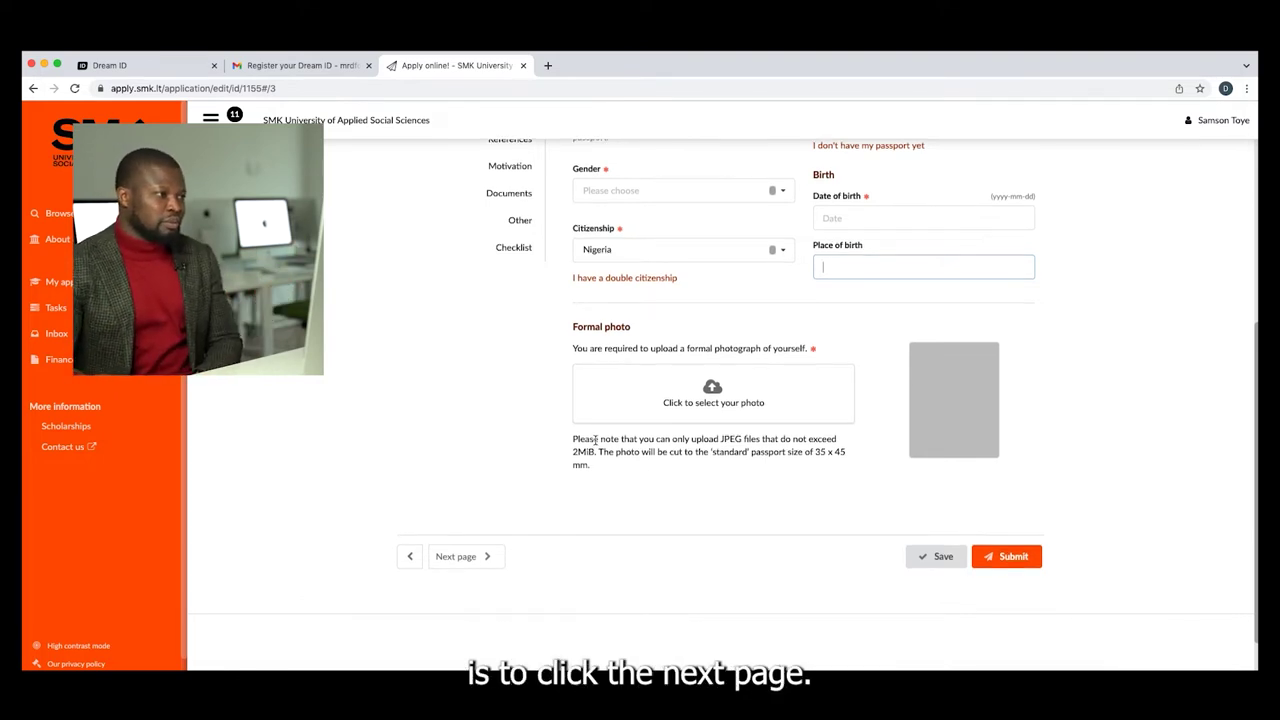
scroll(595, 440, down, 2)
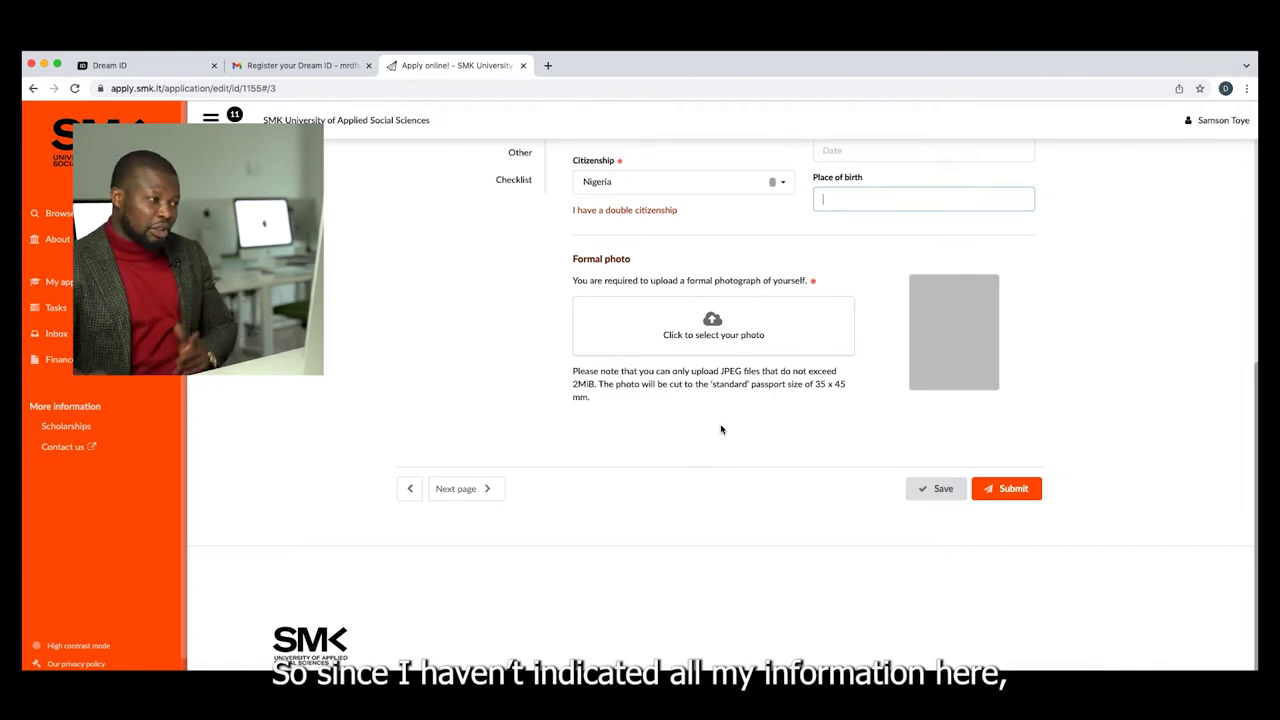
scroll(718, 420, down, 1)
scroll(722, 407, up, 5)
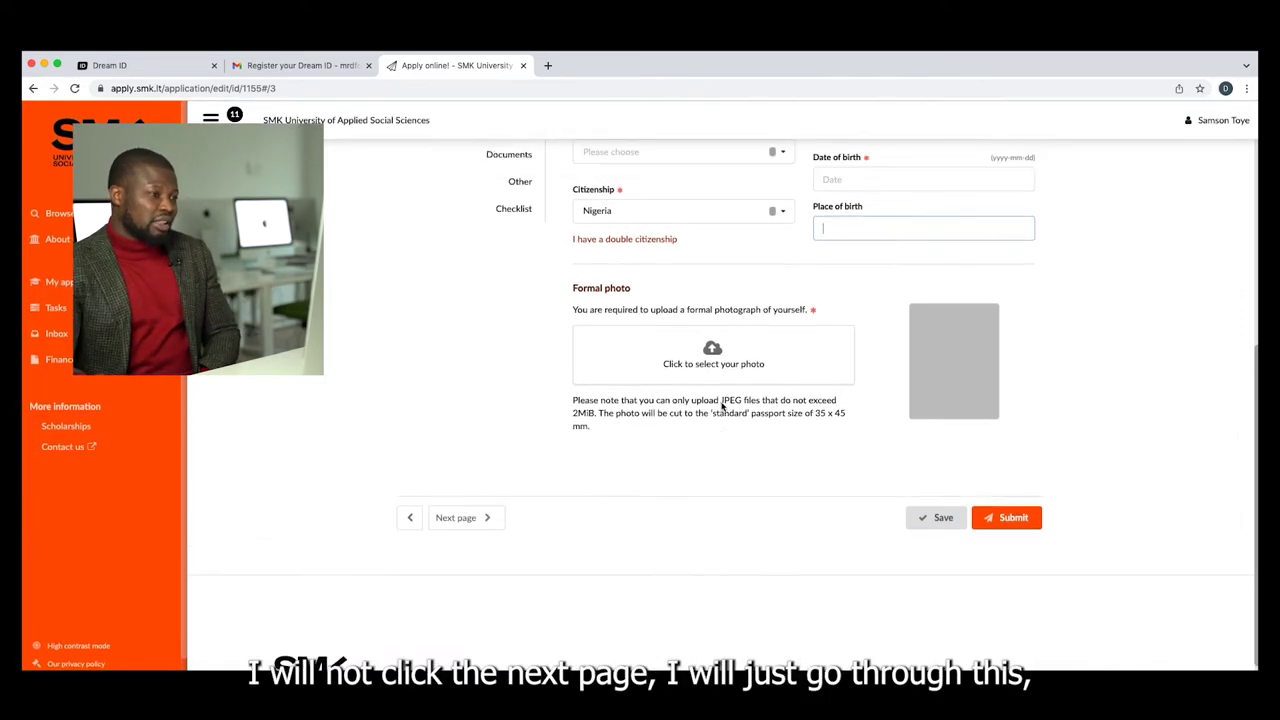
scroll(713, 434, down, 2)
scroll(713, 434, down, 3)
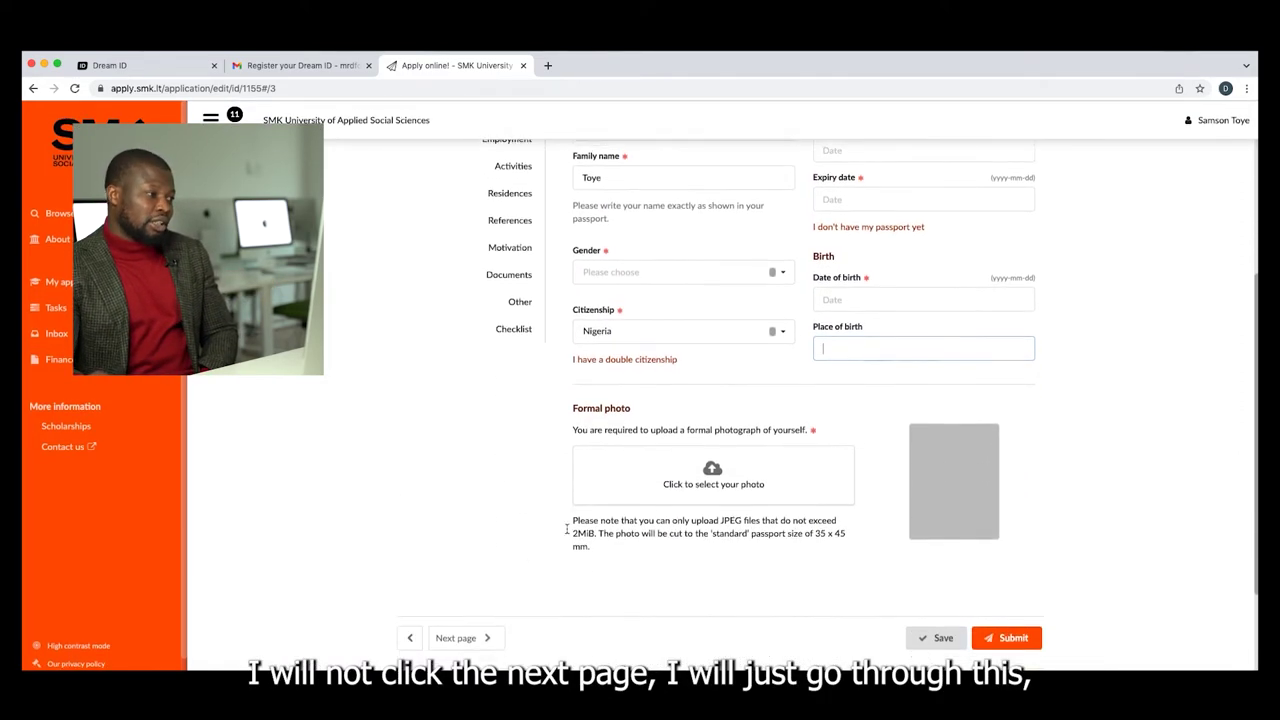
scroll(557, 525, up, 6)
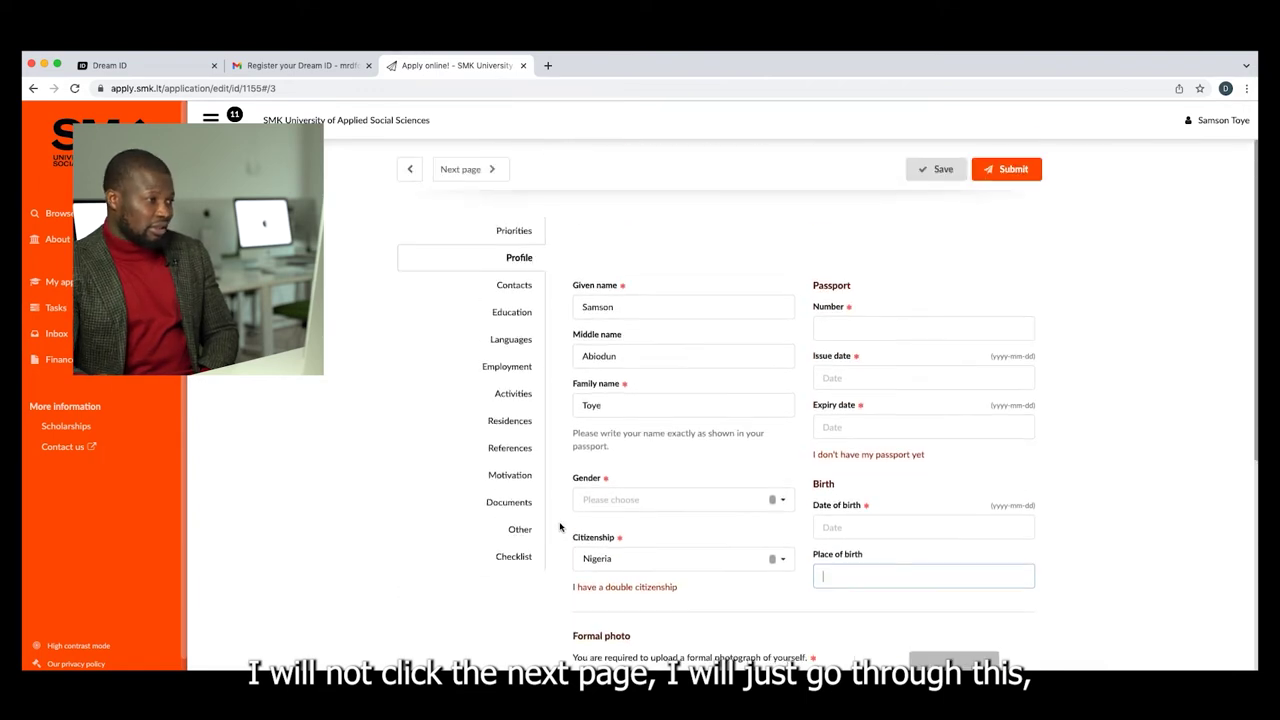
click(522, 290)
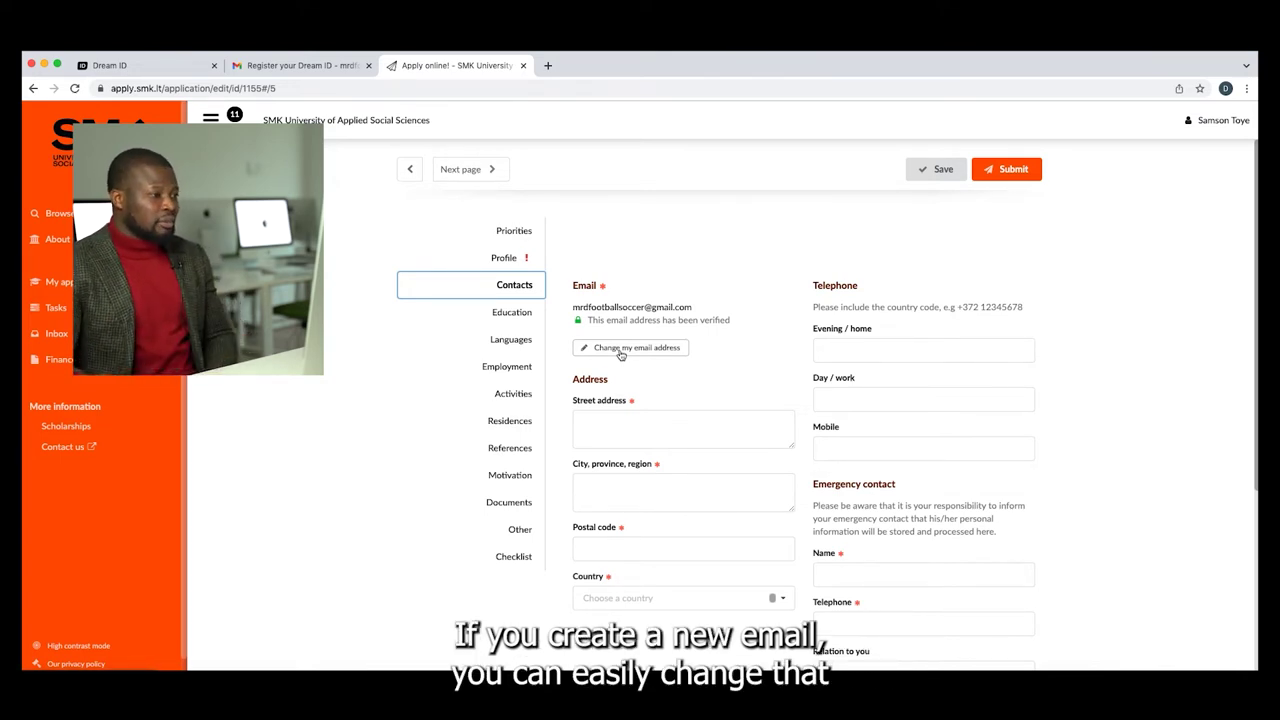
click(617, 432)
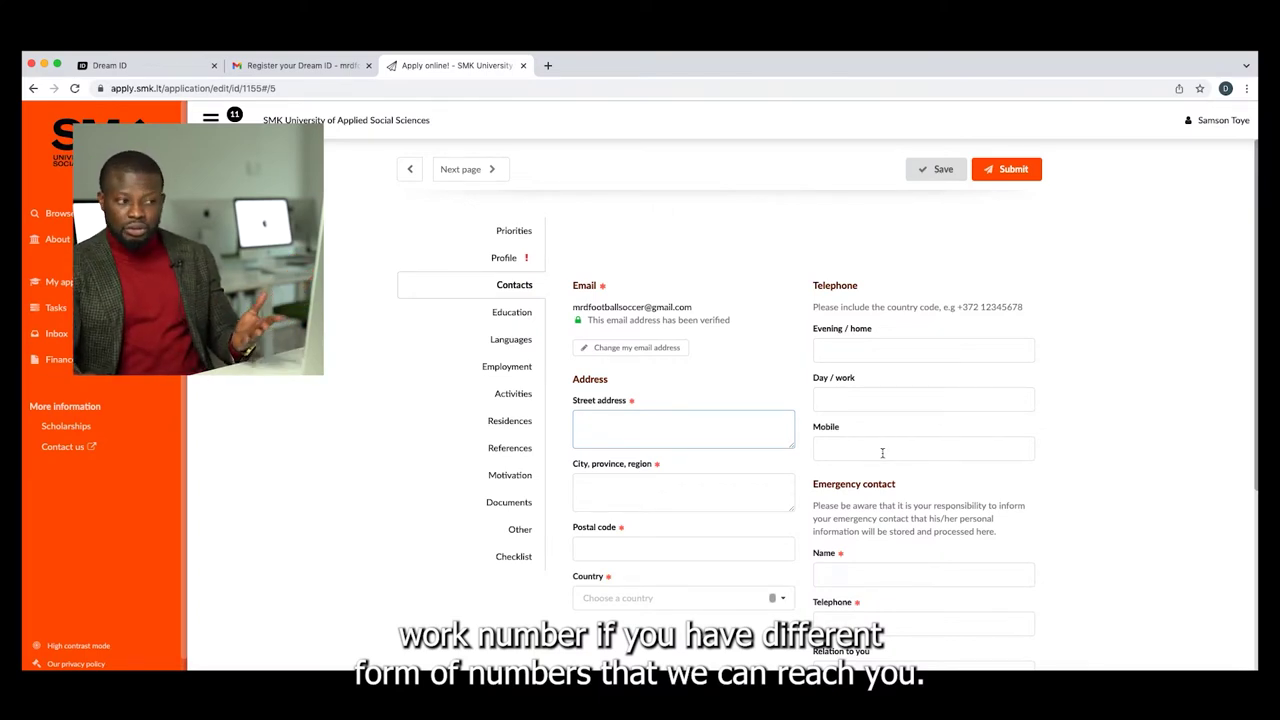
scroll(883, 453, down, 3)
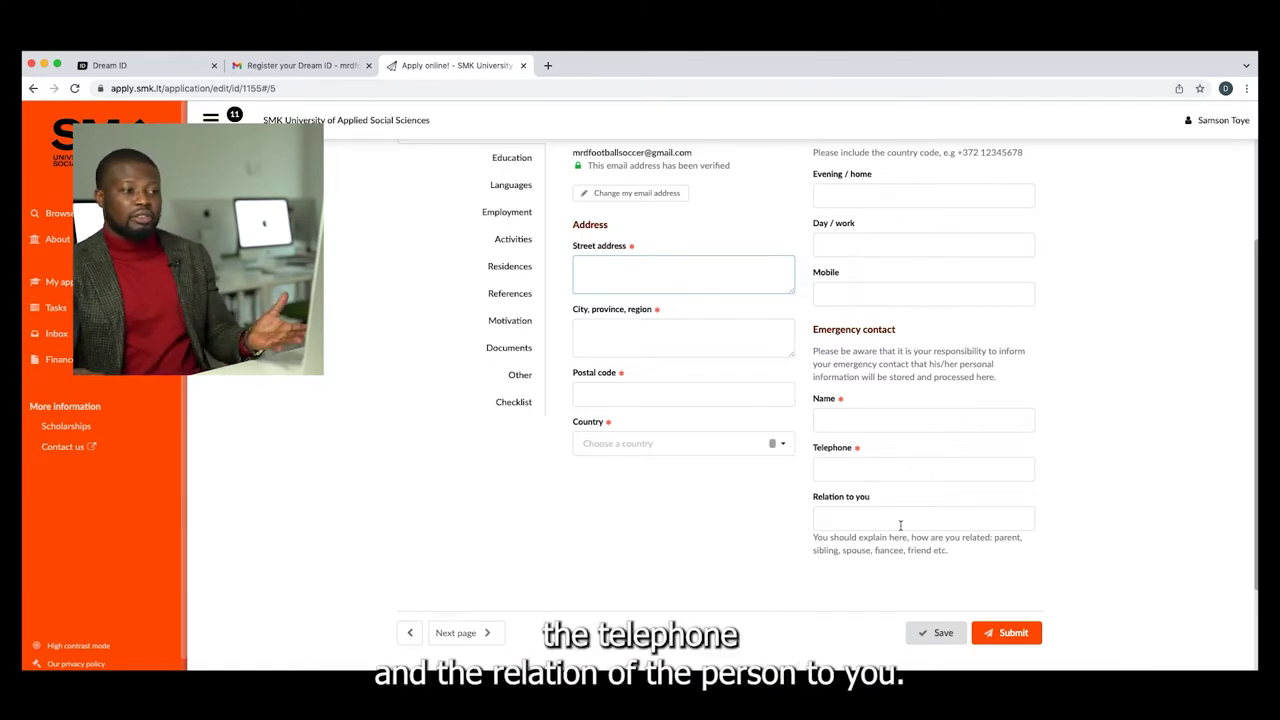
scroll(909, 537, down, 1)
scroll(571, 534, down, 3)
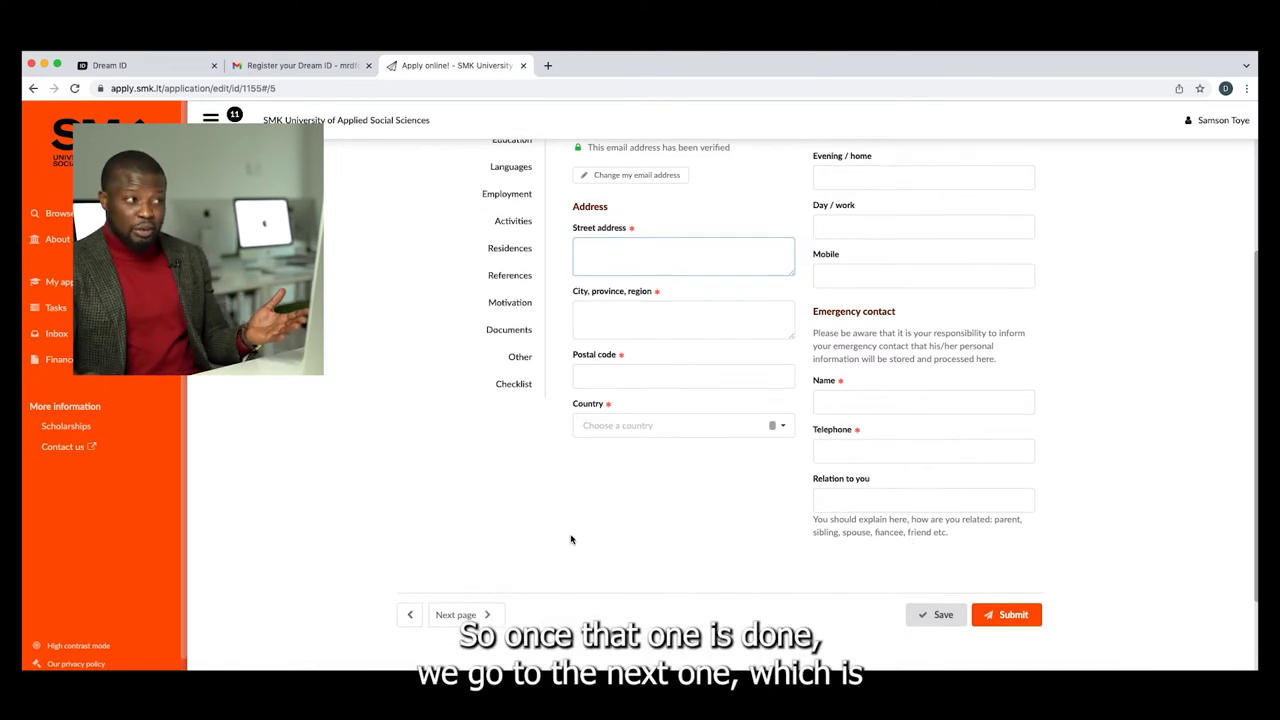
scroll(572, 532, up, 5)
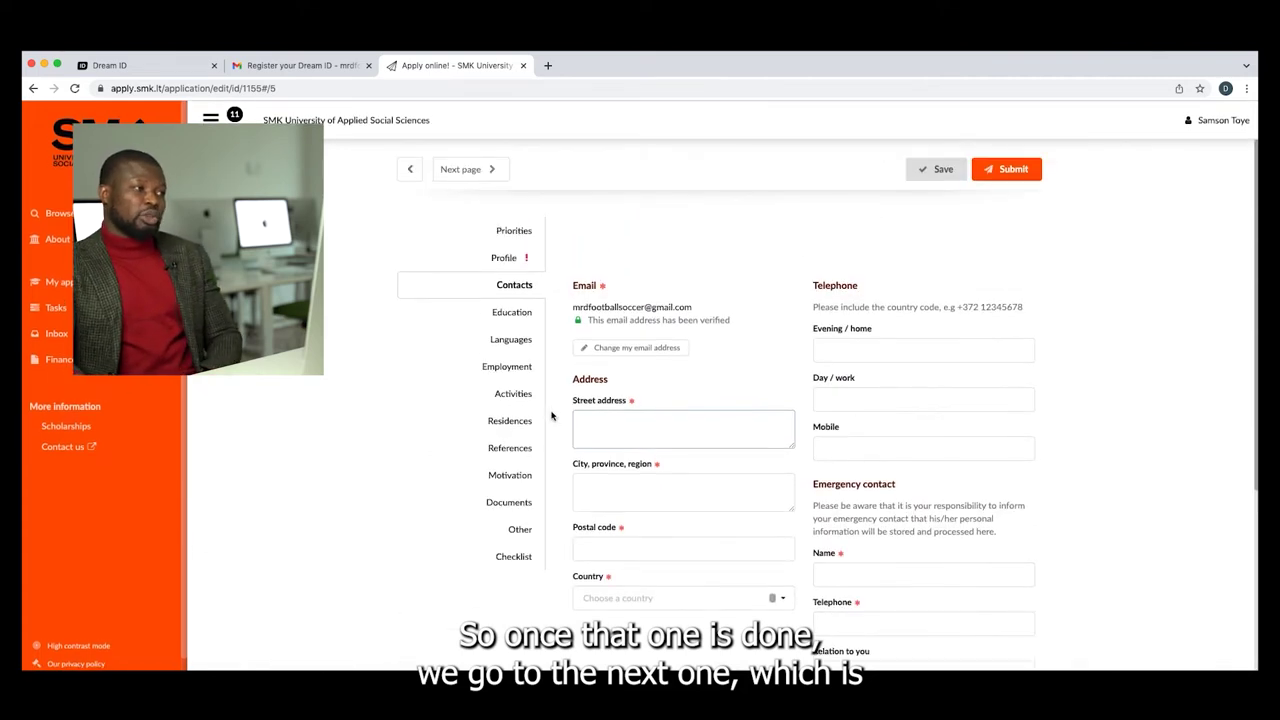
In Education, set the level to Secondary education and enter 'kkk s' as the school's official name.
click(522, 320)
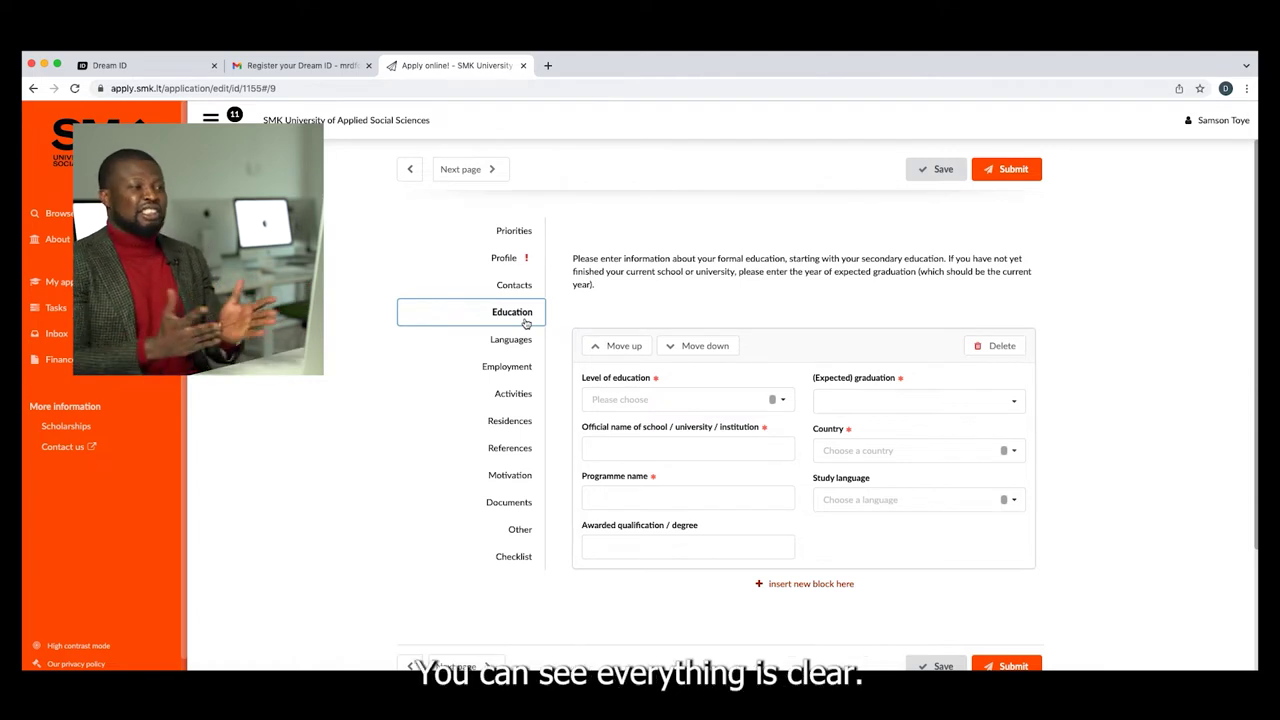
click(657, 400)
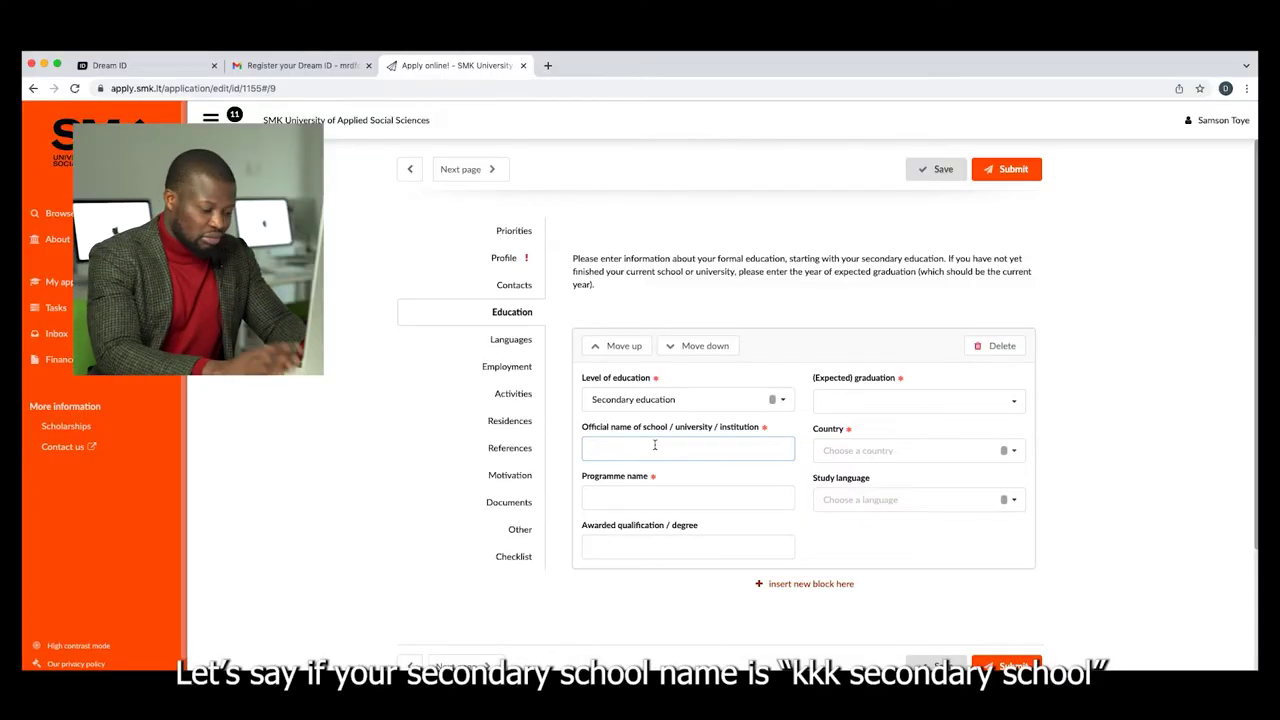
text(kk)
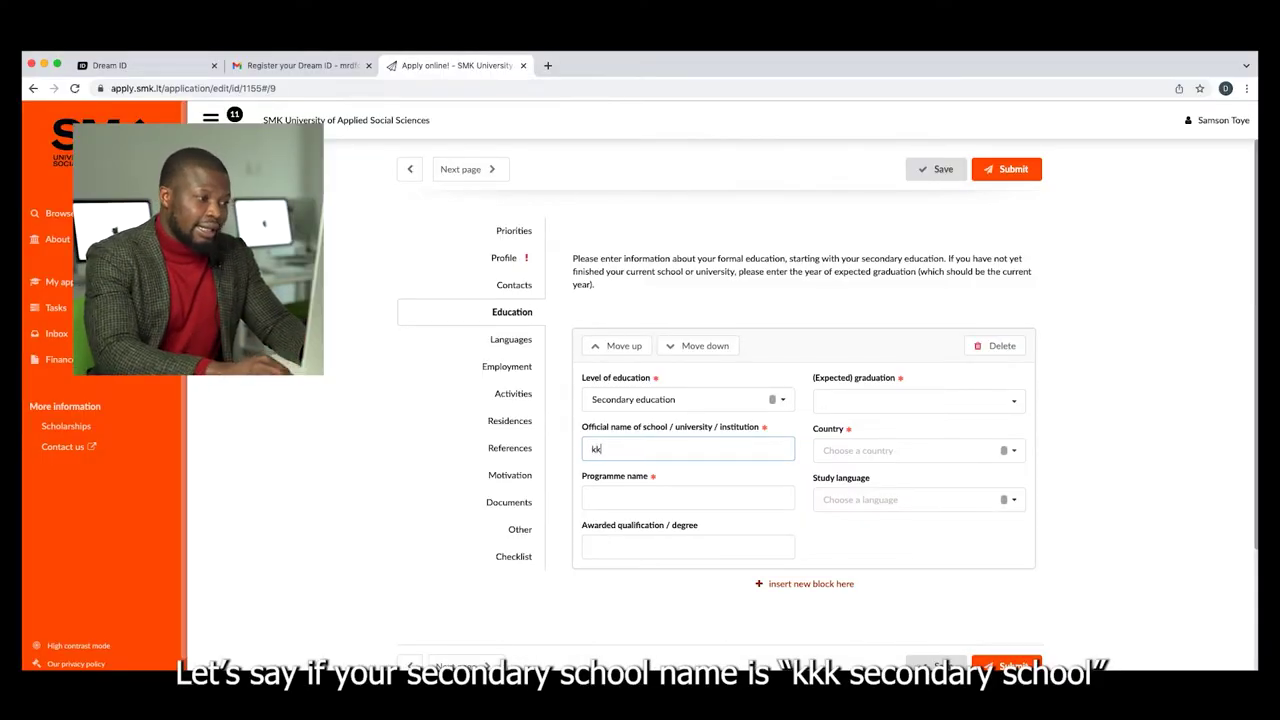
text(k s)
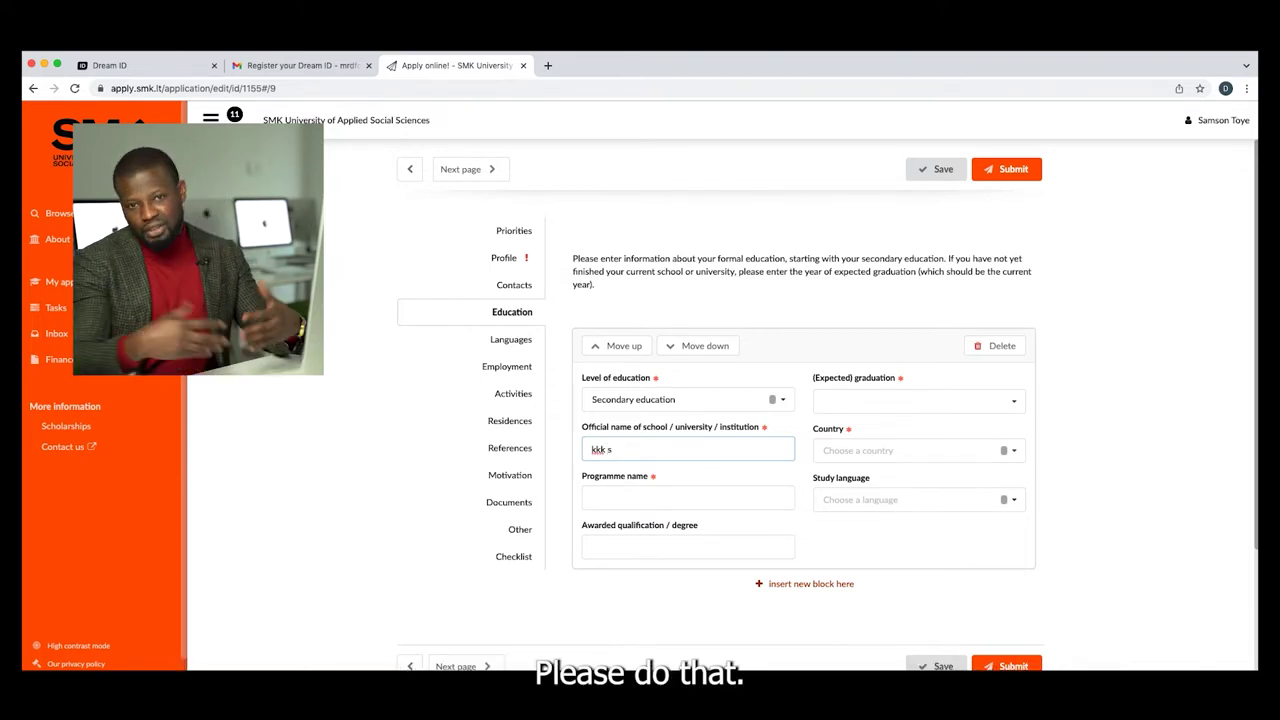
click(704, 503)
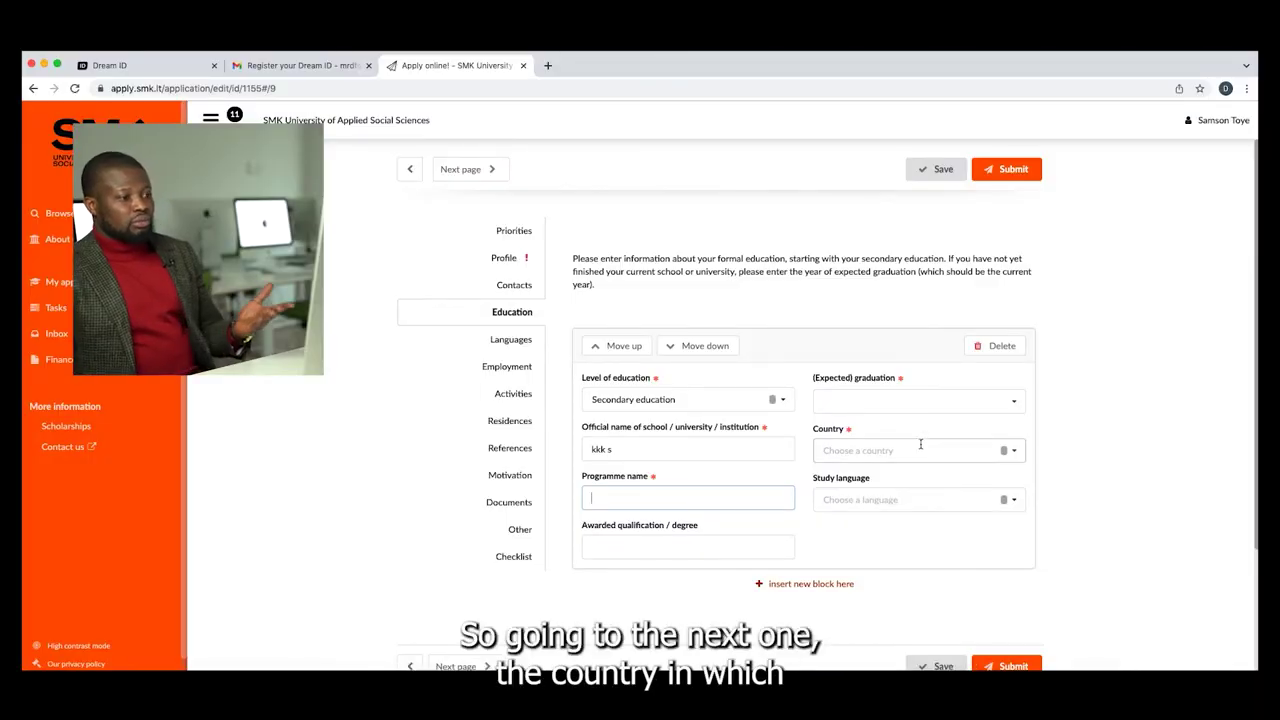
click(917, 449)
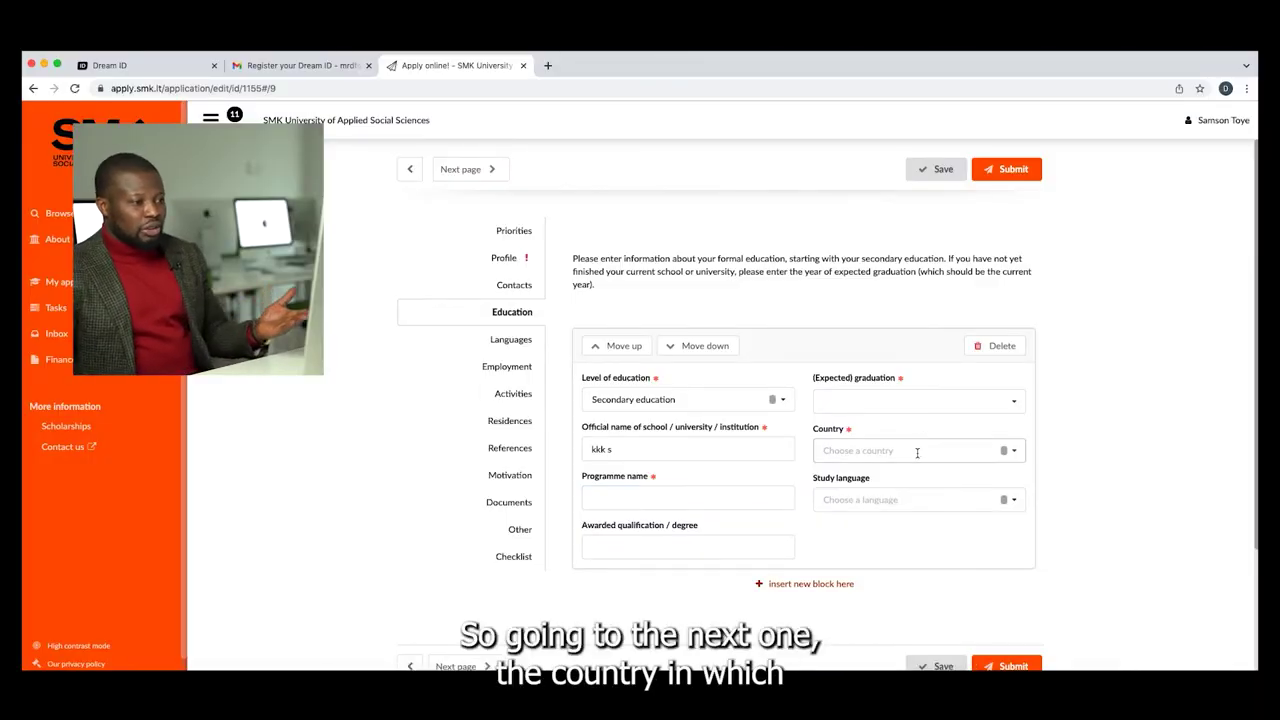
click(1242, 458)
click(945, 499)
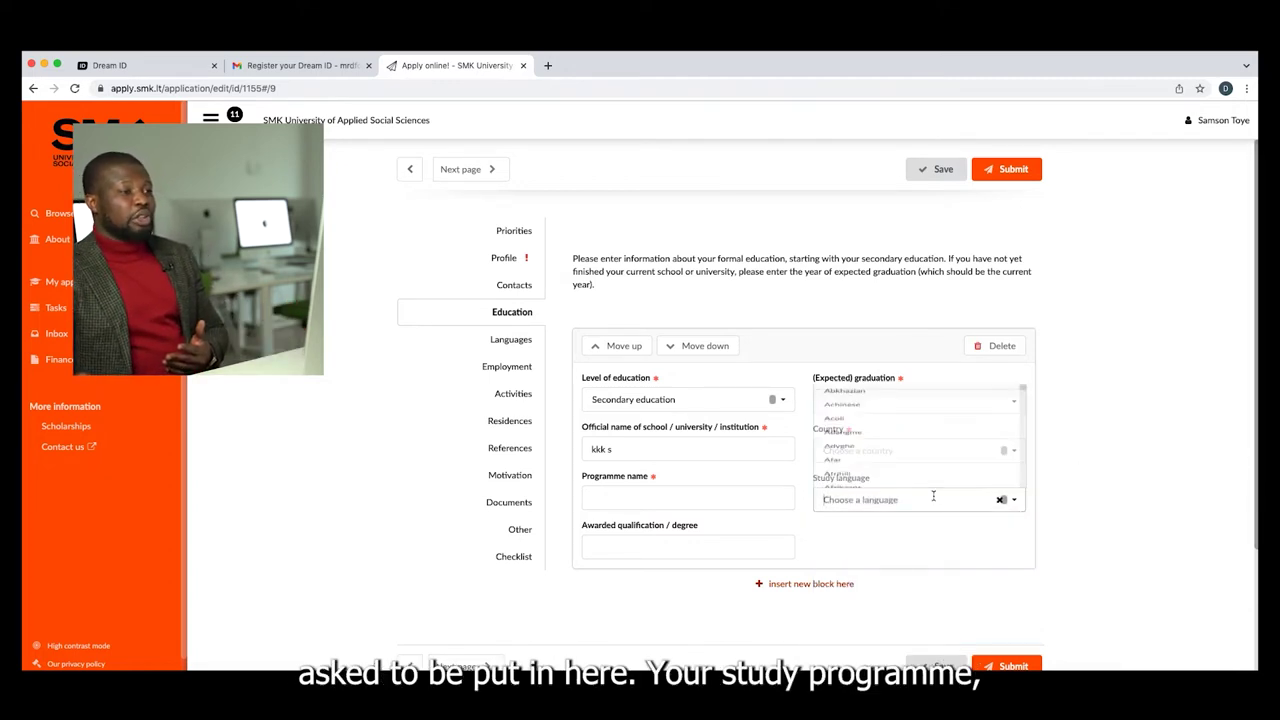
click(1130, 489)
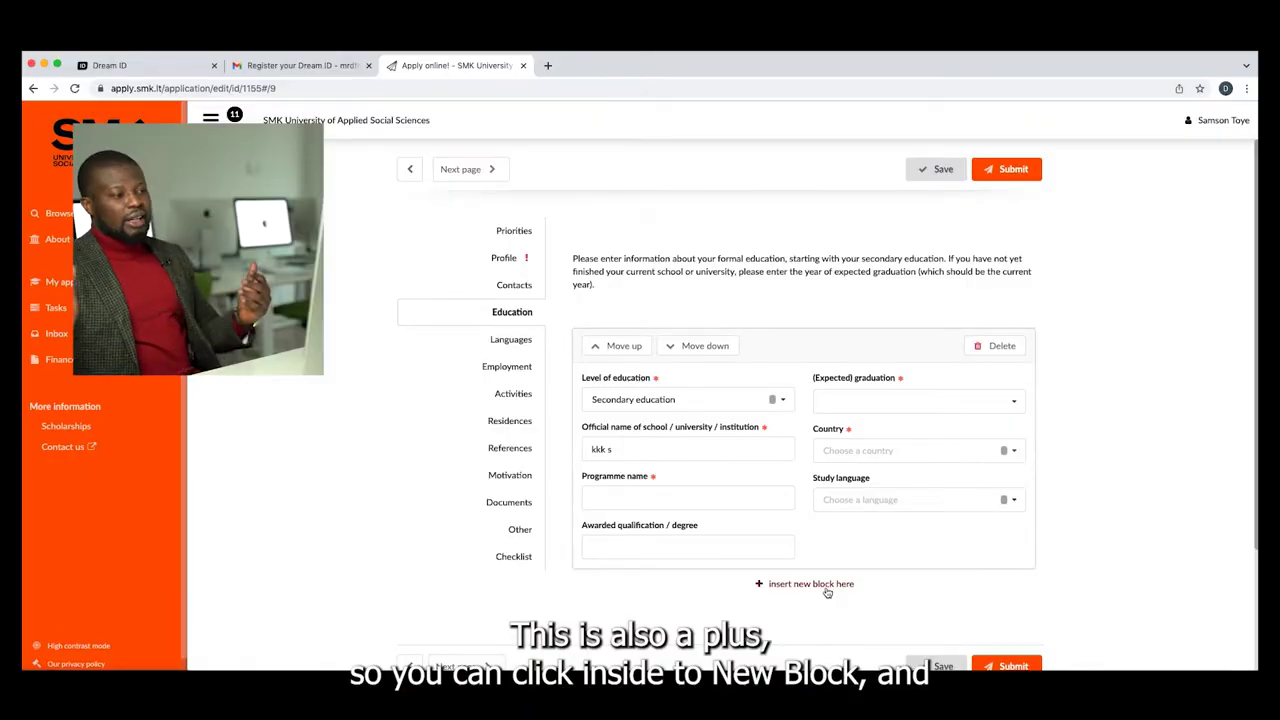
Insert a second education block below the Secondary education entry, leaving its level unselected.
click(824, 588)
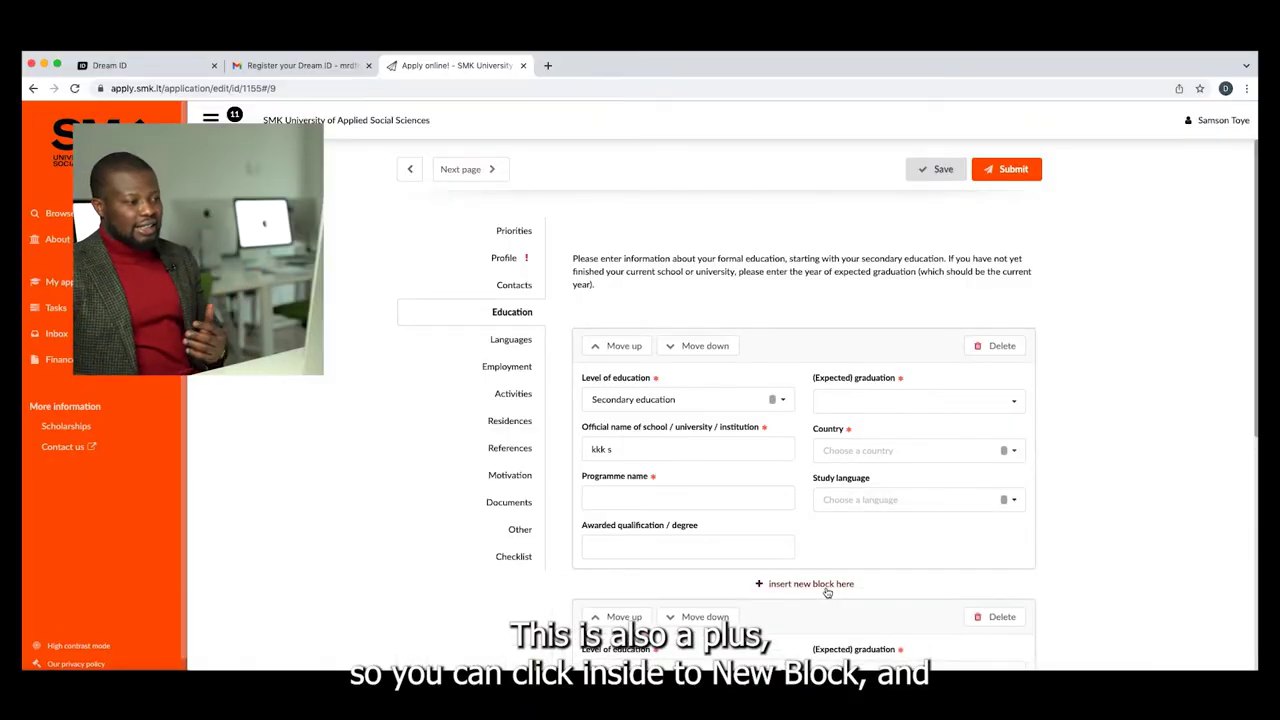
scroll(826, 590, down, 2)
scroll(826, 587, down, 2)
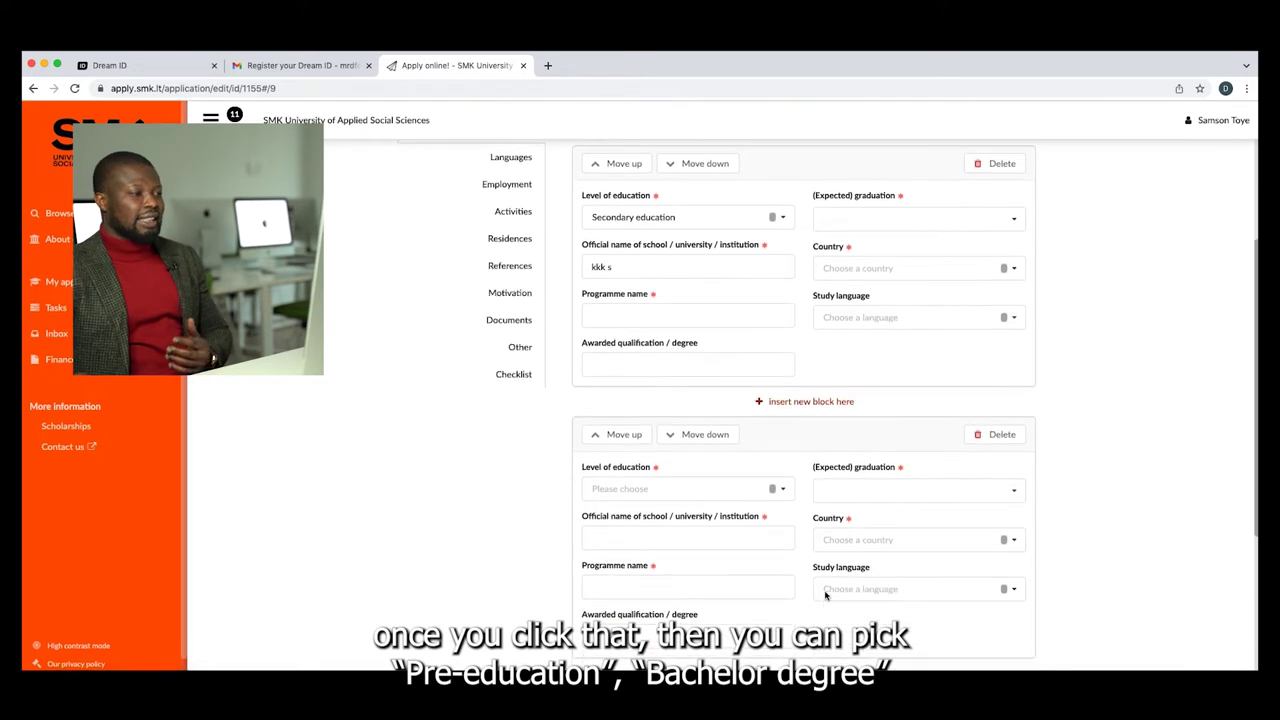
click(622, 489)
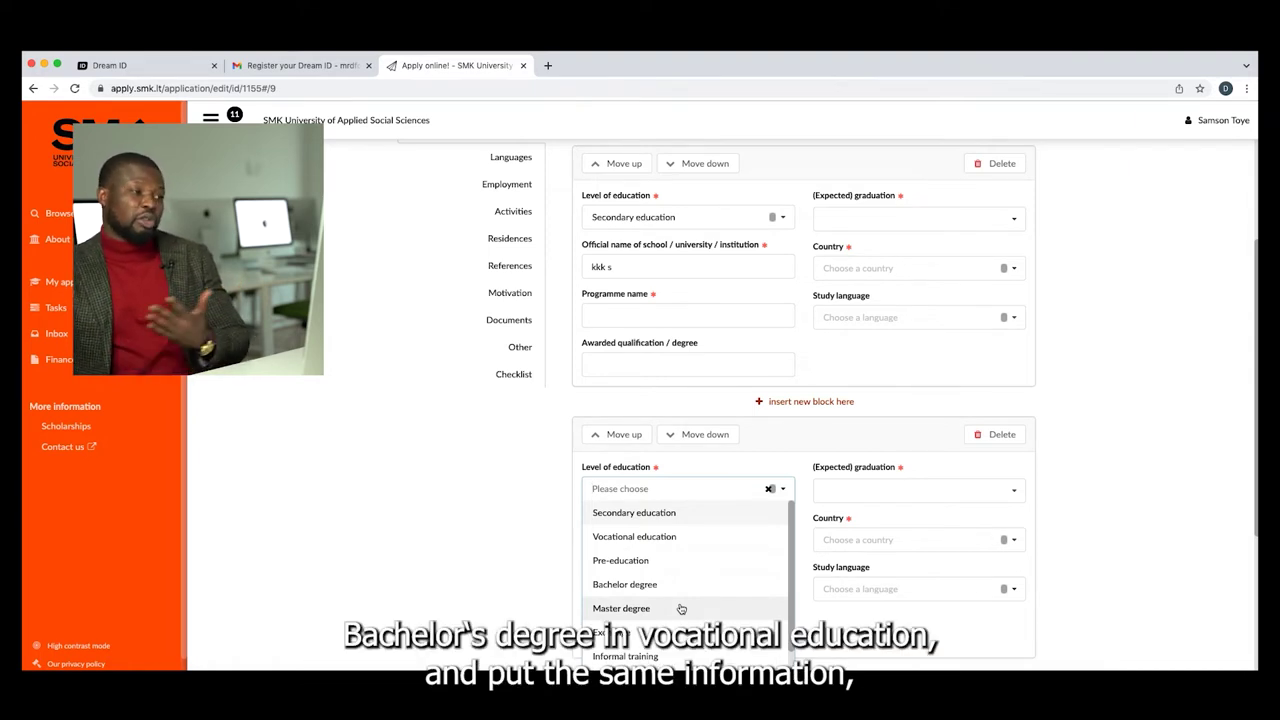
click(440, 538)
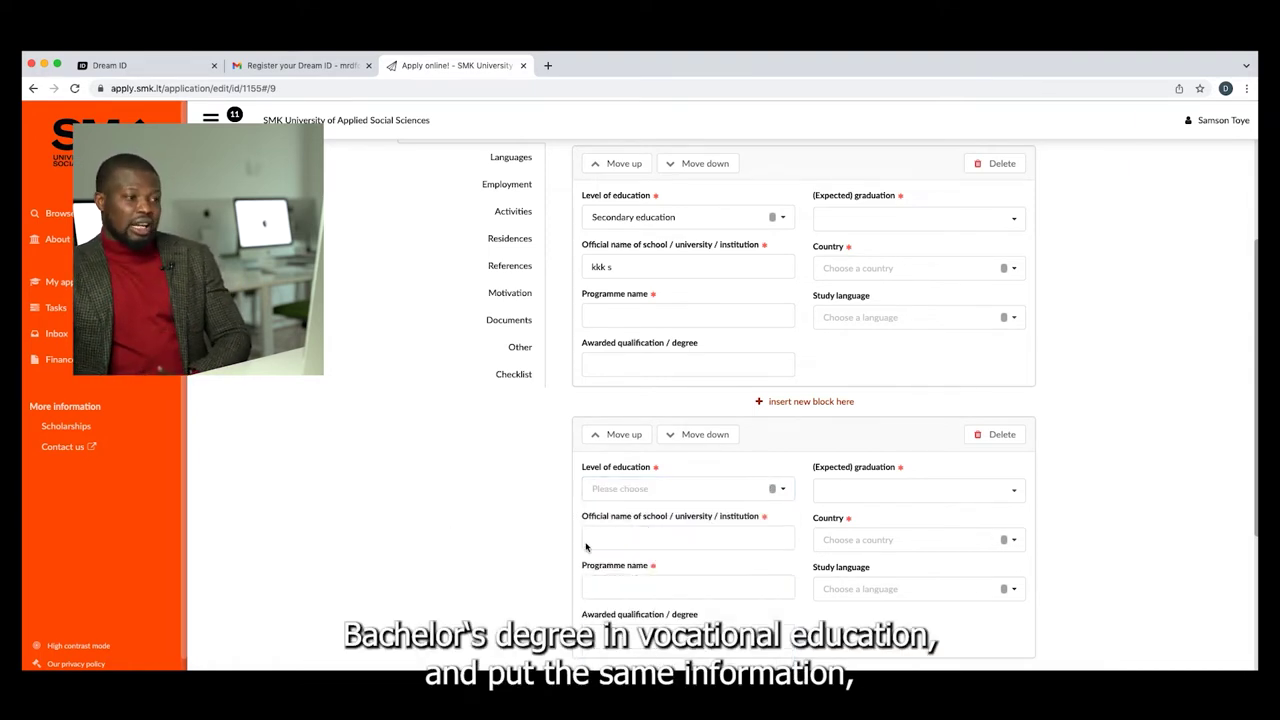
scroll(828, 552, down, 1)
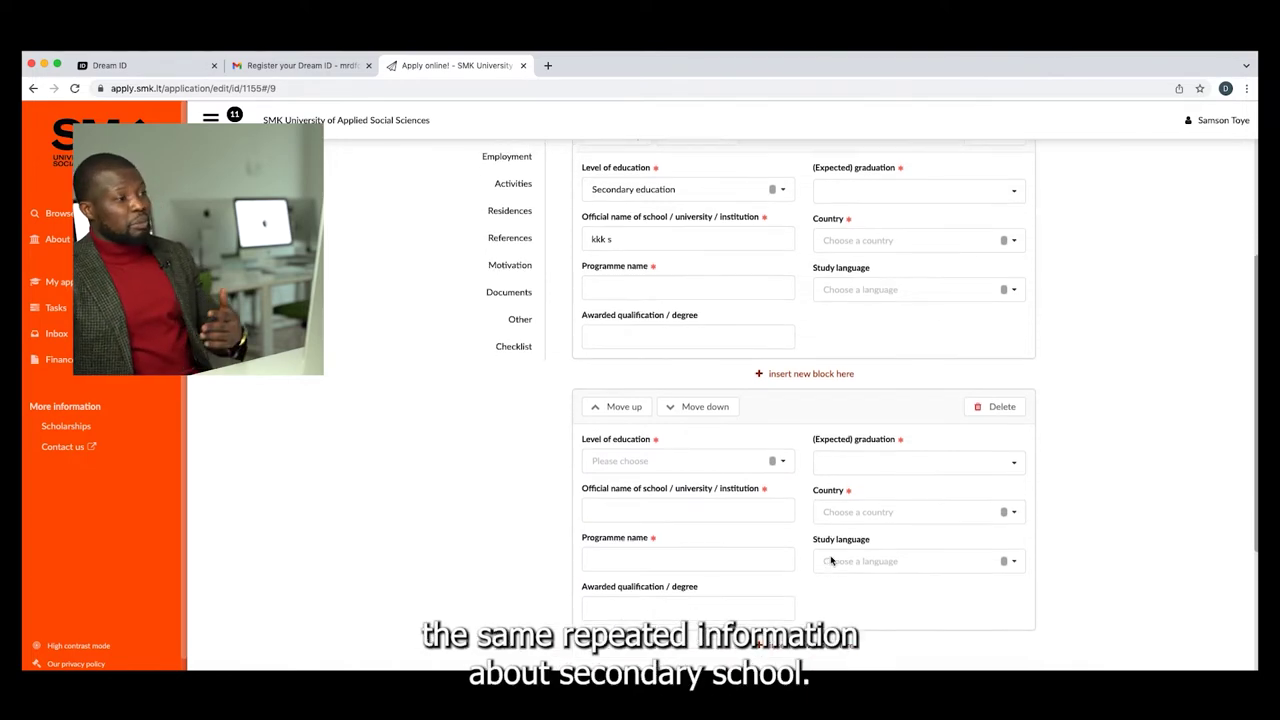
scroll(828, 560, down, 3)
scroll(828, 563, up, 6)
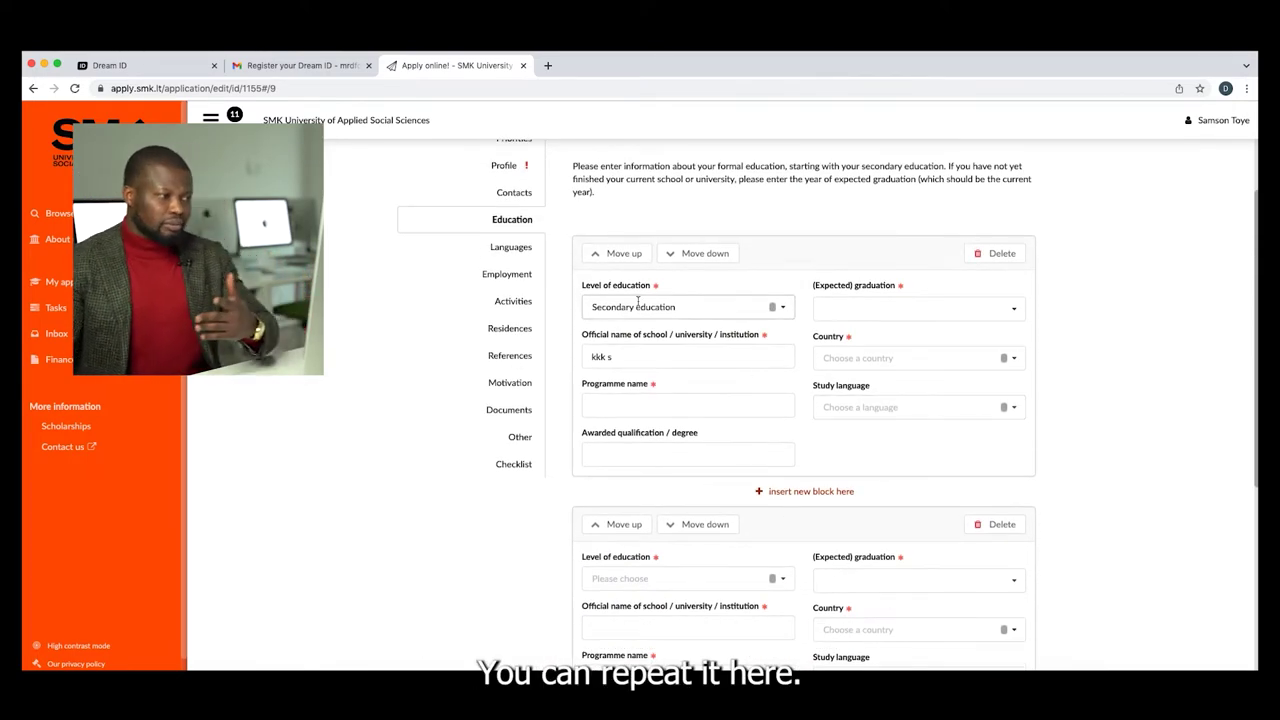
scroll(420, 475, up, 3)
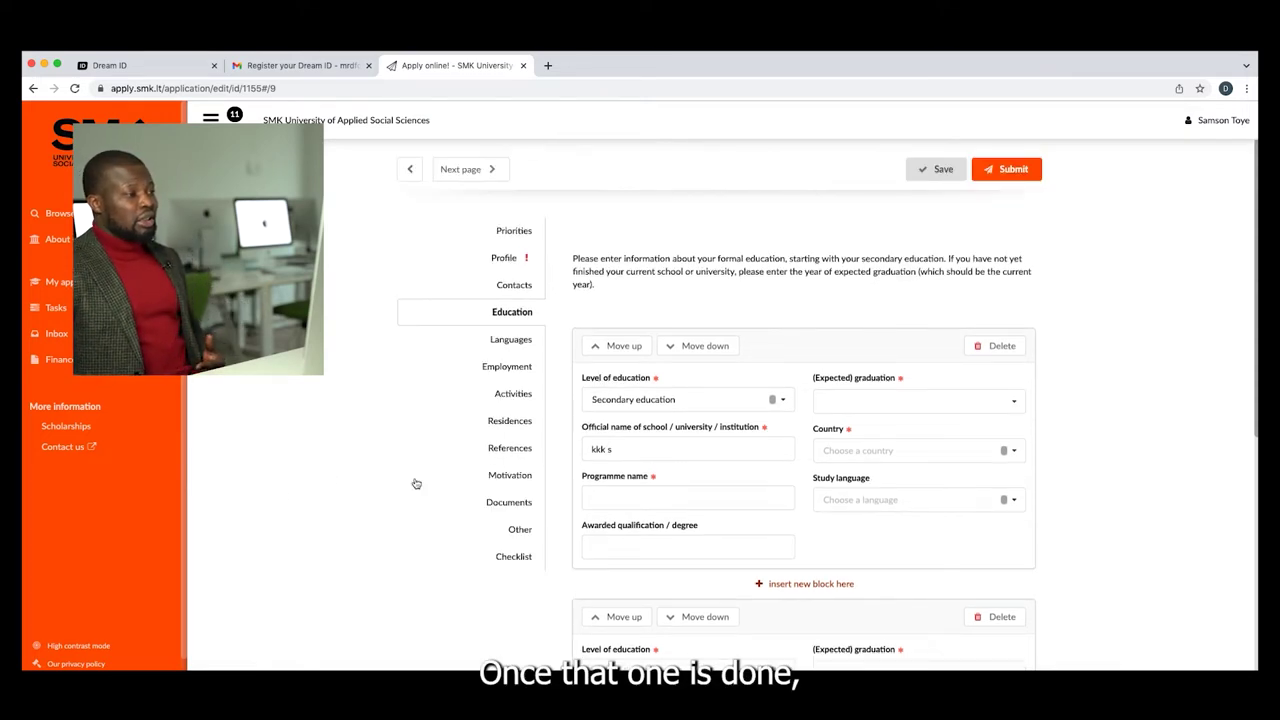
In the Languages section, search 'yoru' and set the native language to Yoruba.
click(509, 342)
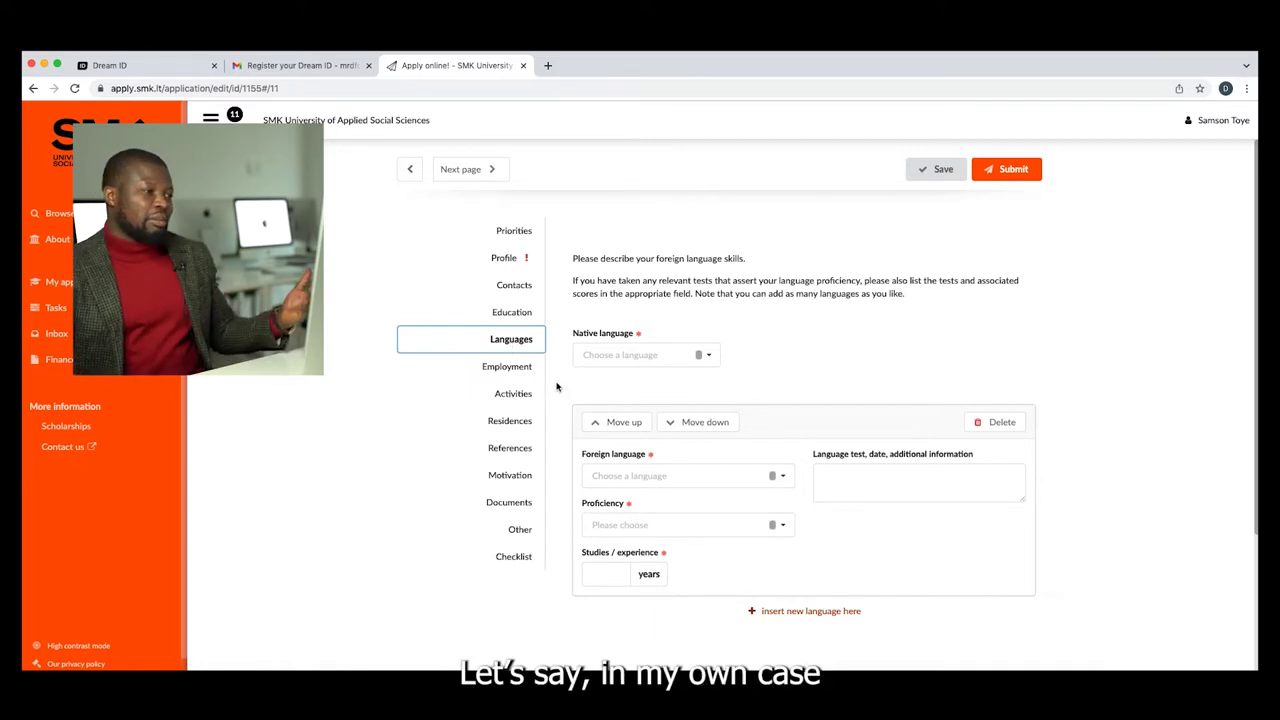
click(608, 357)
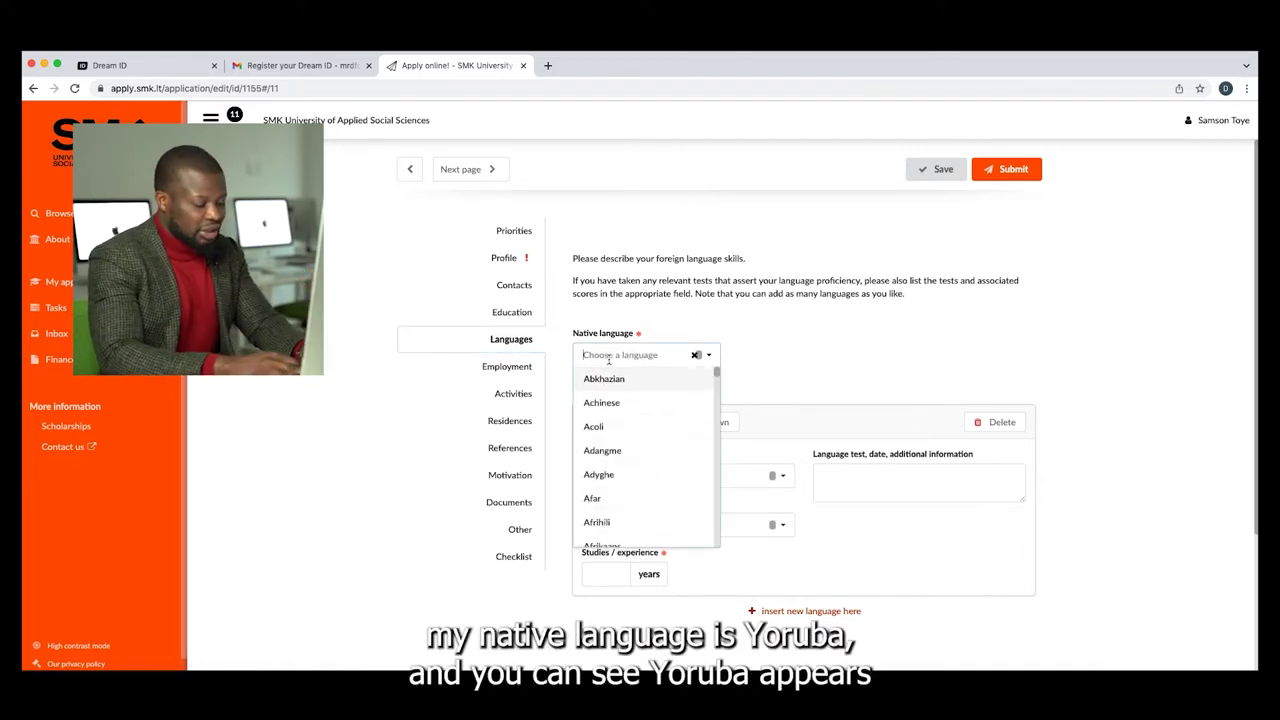
text(yoru)
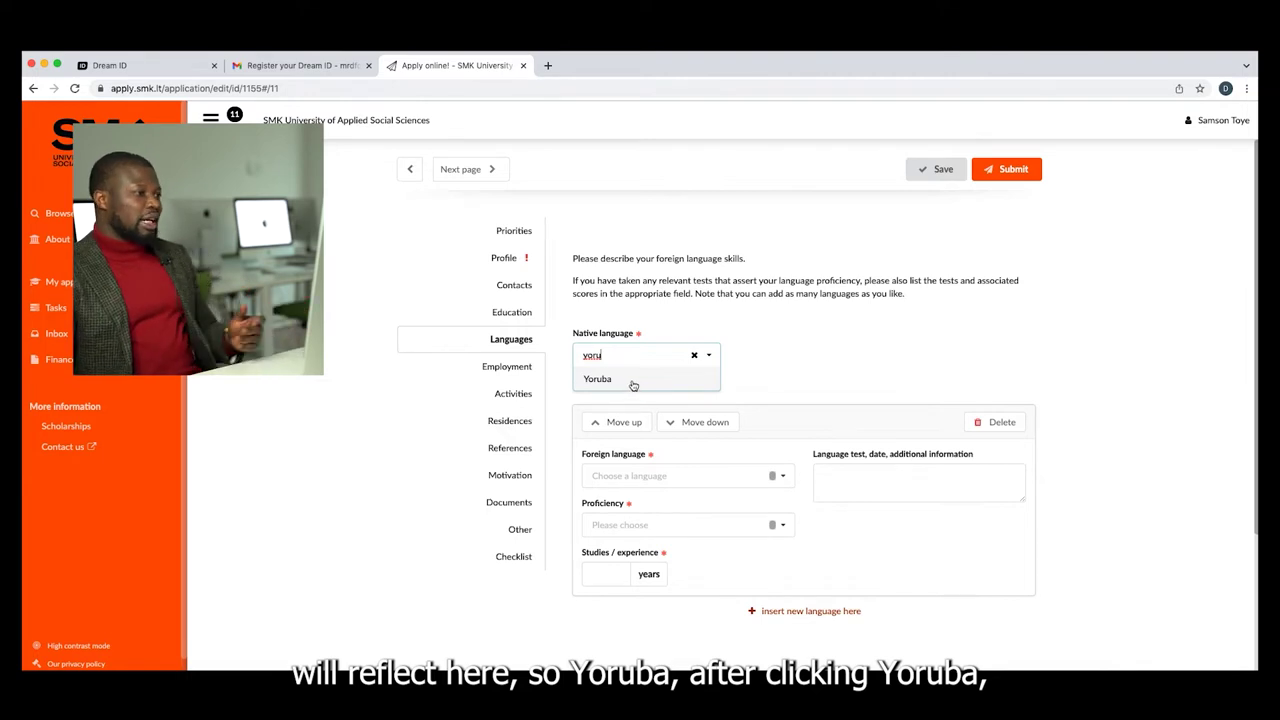
click(752, 381)
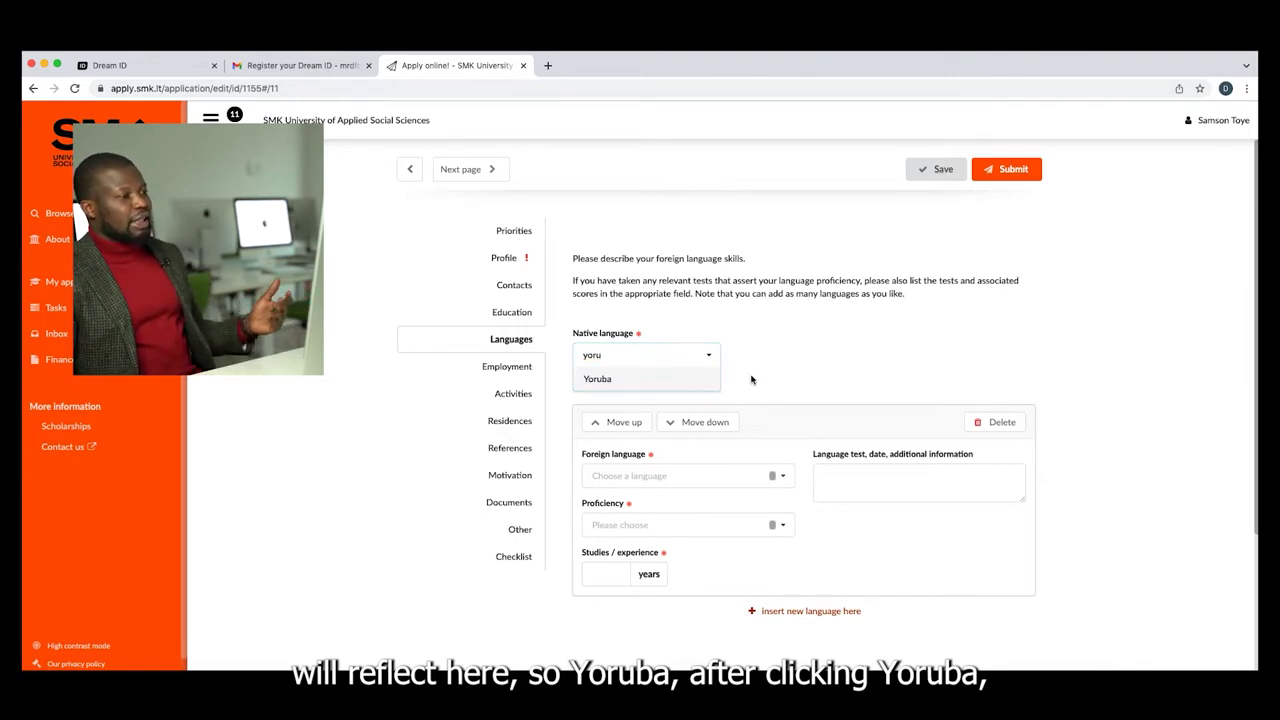
click(612, 476)
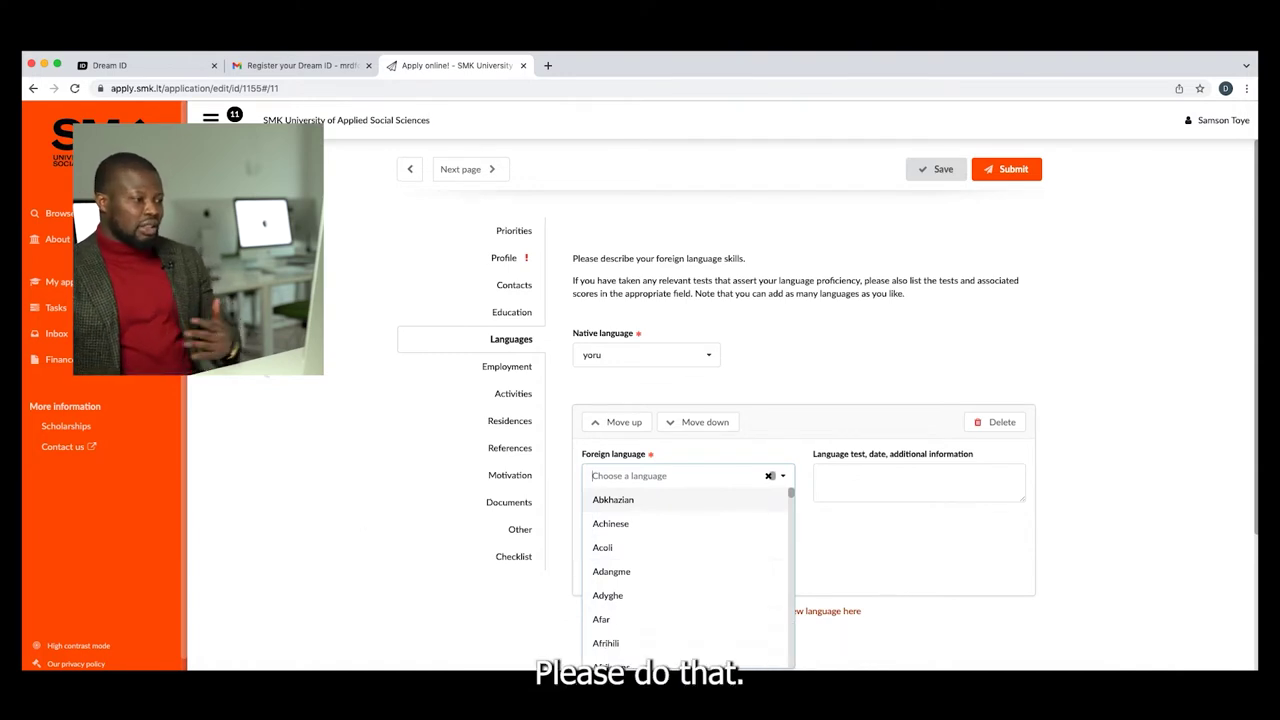
Add Lithuanian as a foreign language at B1 (independent user), then continue through Employment to Activities.
text(fr)
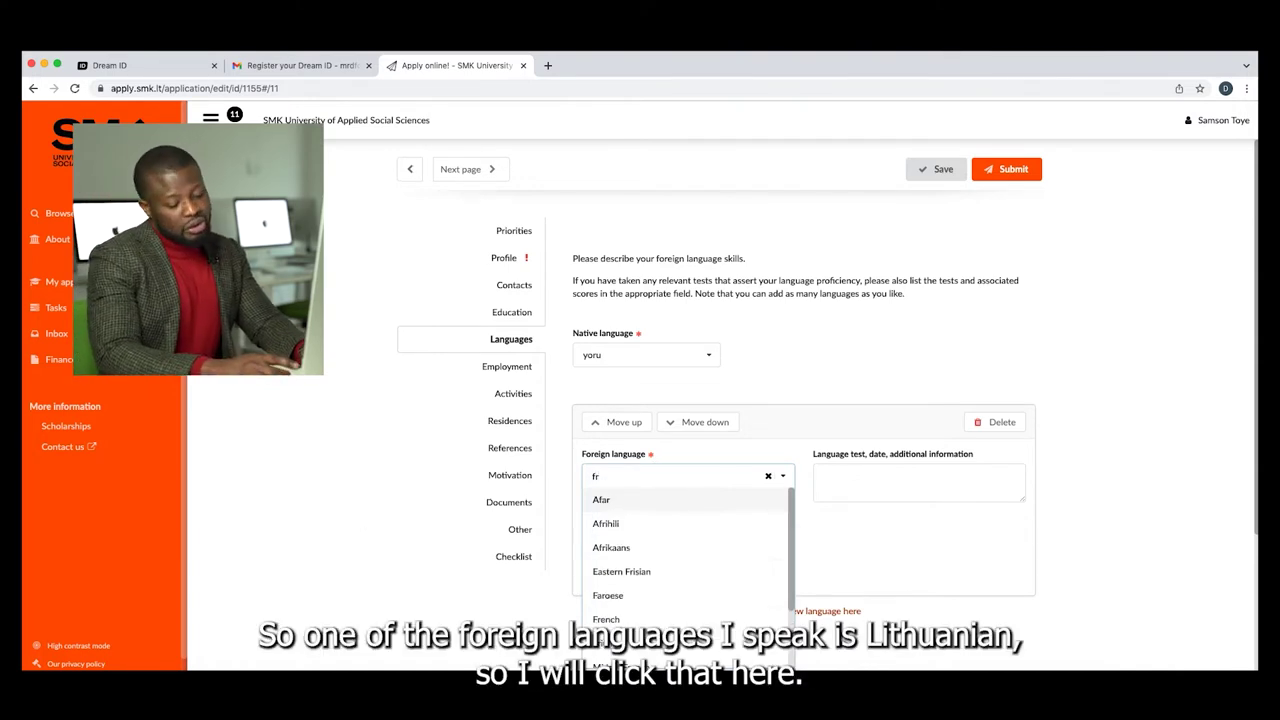
click(768, 476)
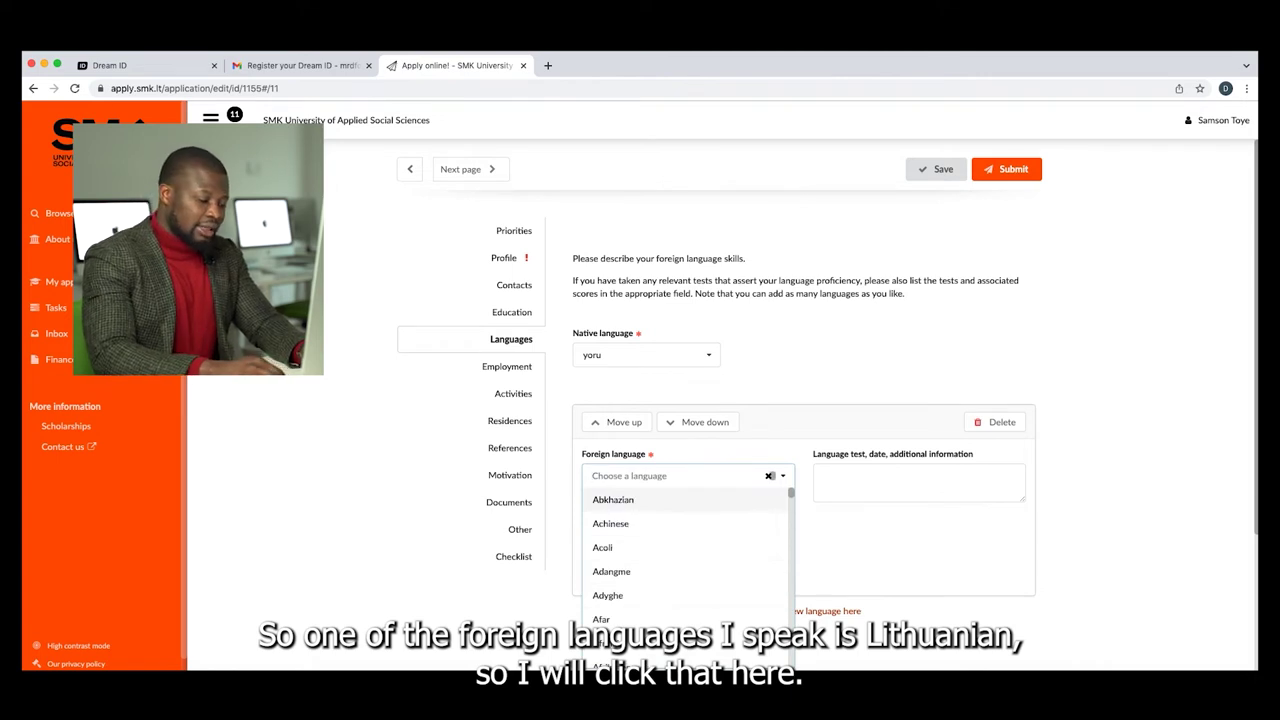
text(lith)
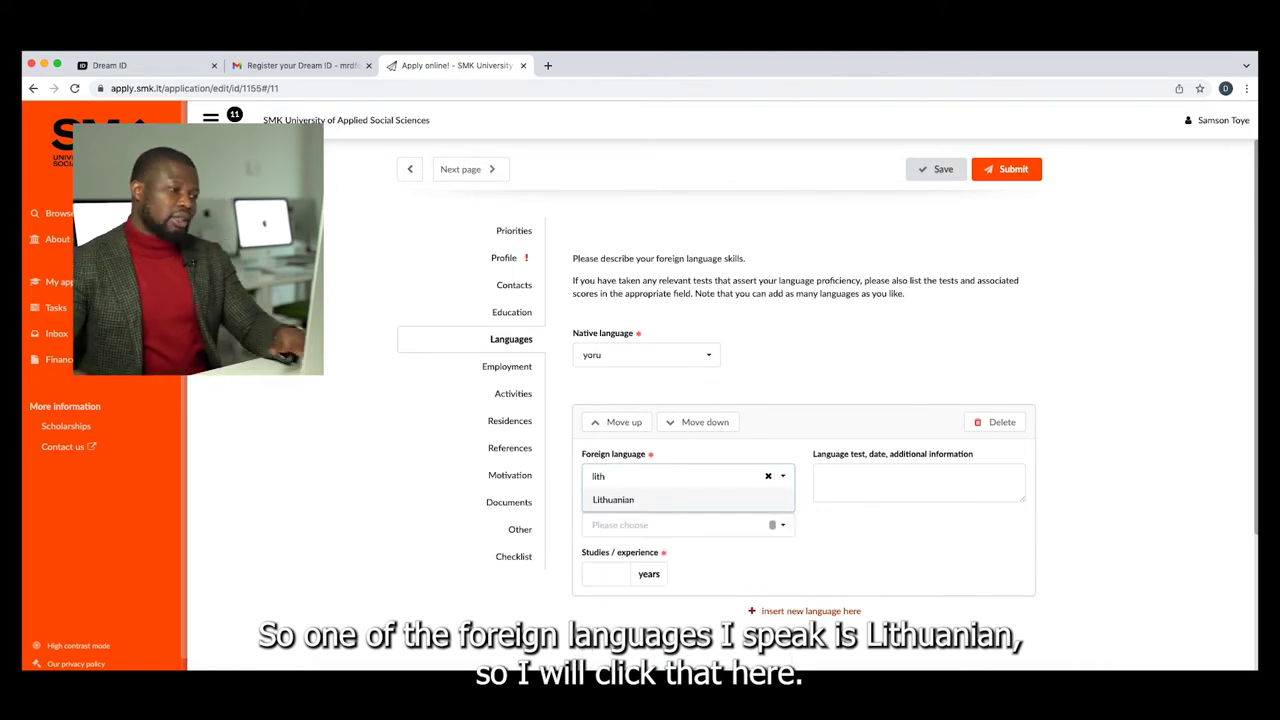
click(666, 501)
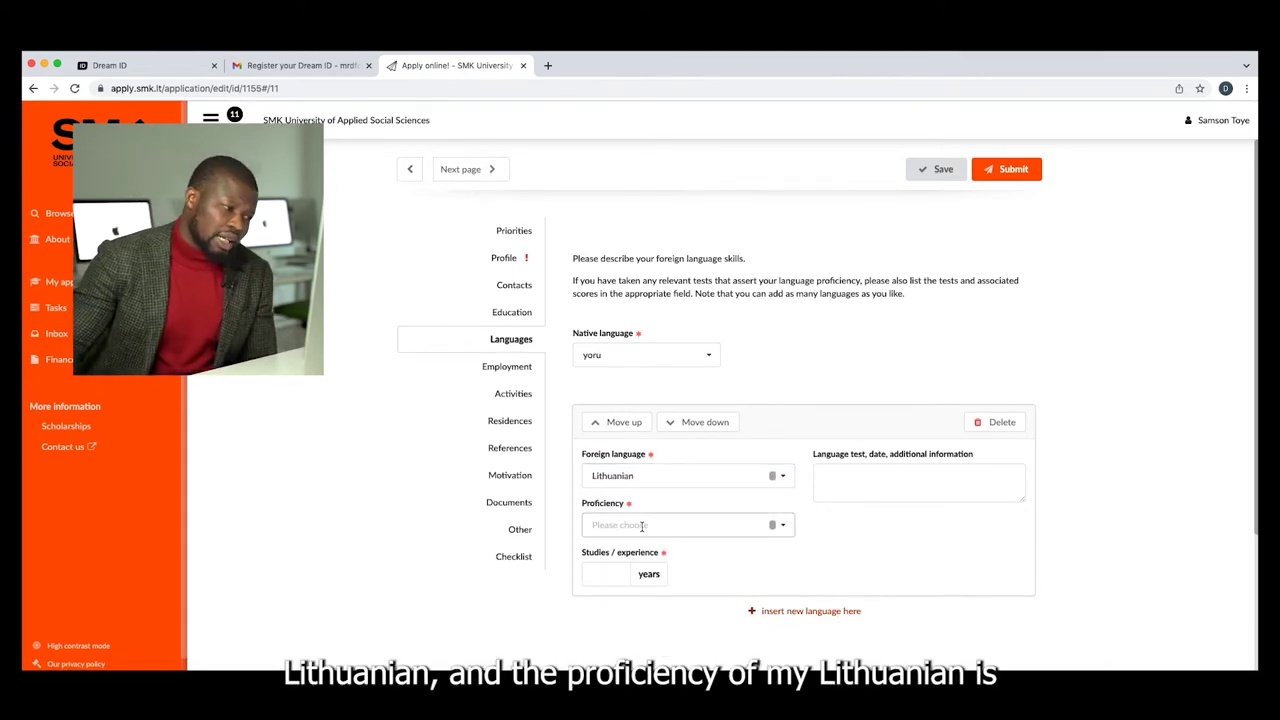
click(642, 525)
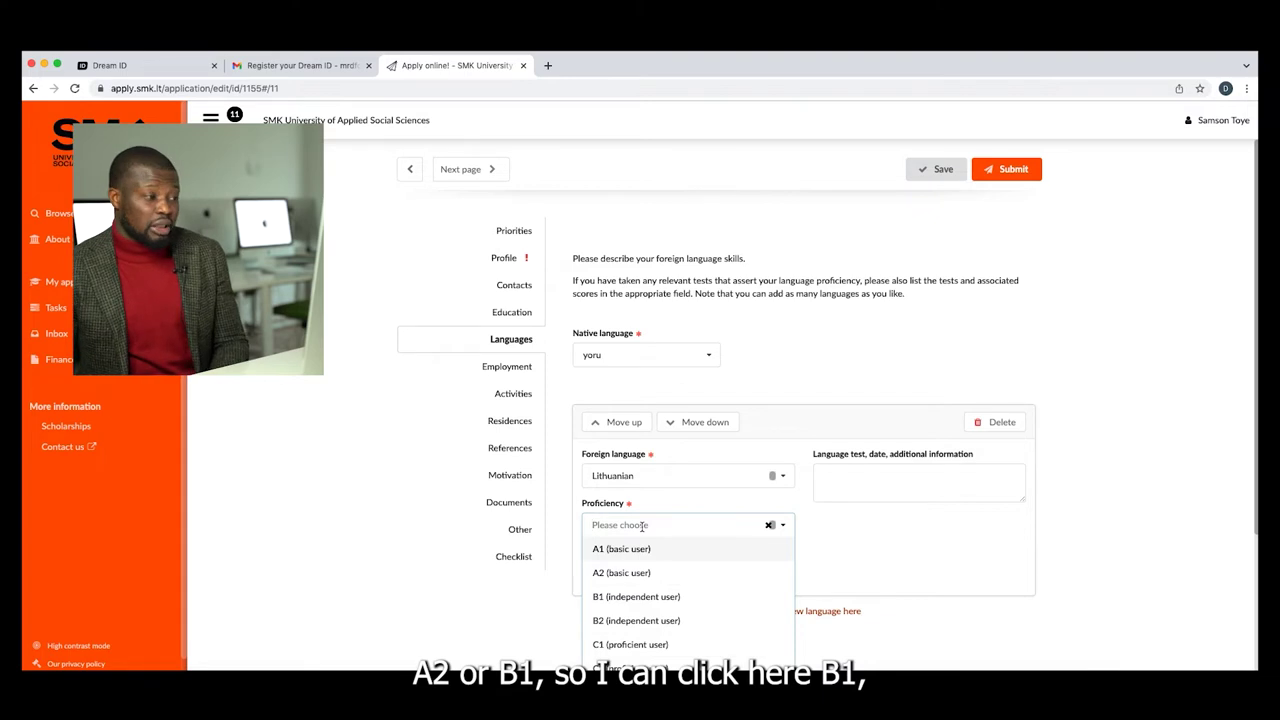
click(684, 600)
click(880, 486)
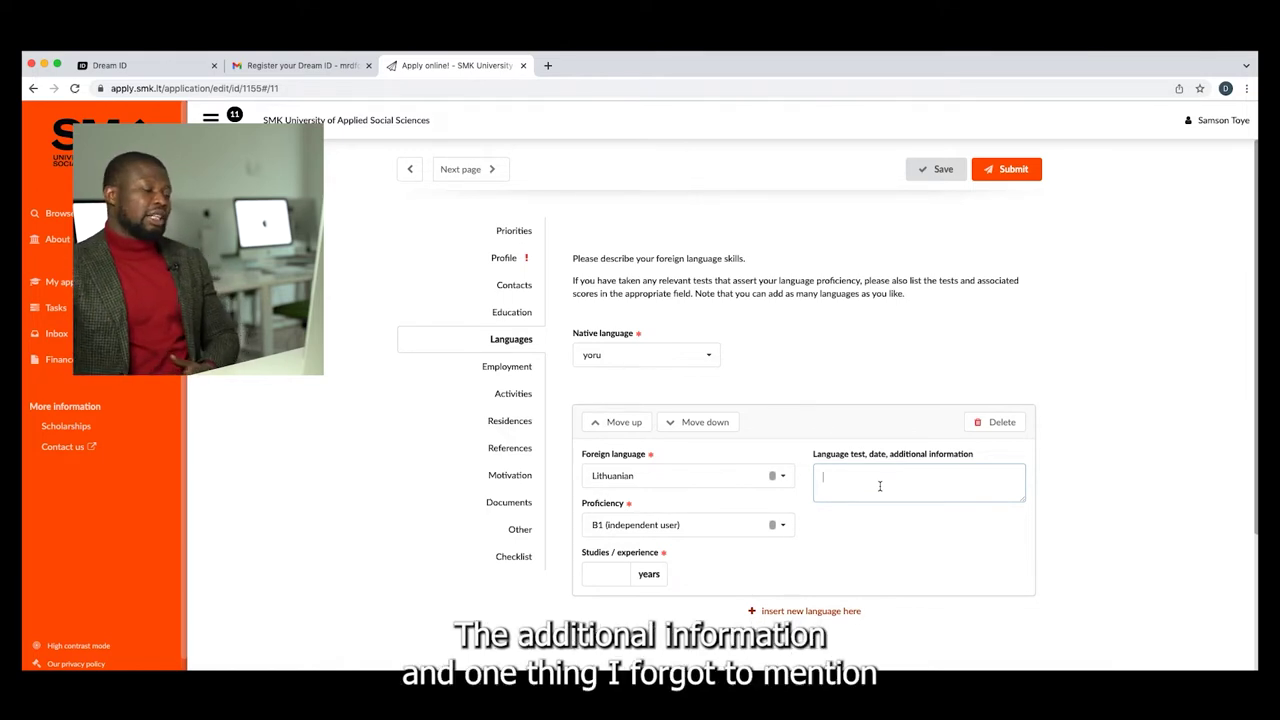
click(606, 573)
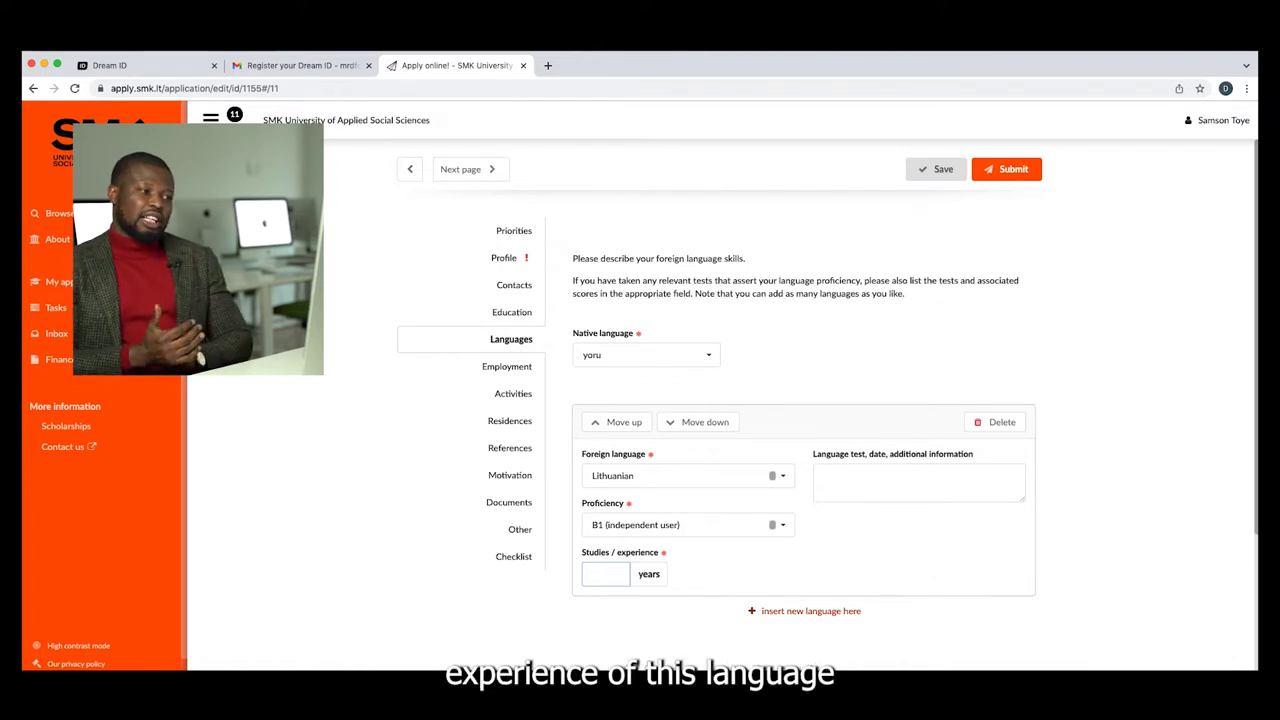
click(507, 366)
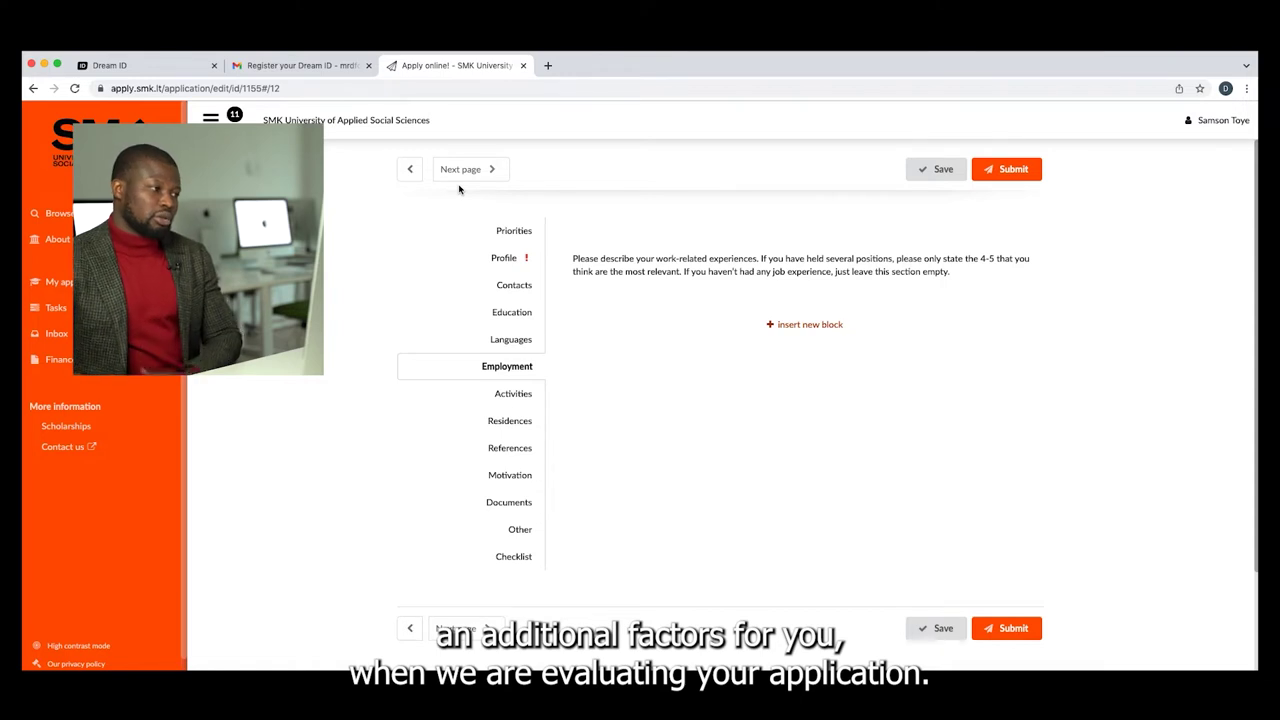
click(517, 400)
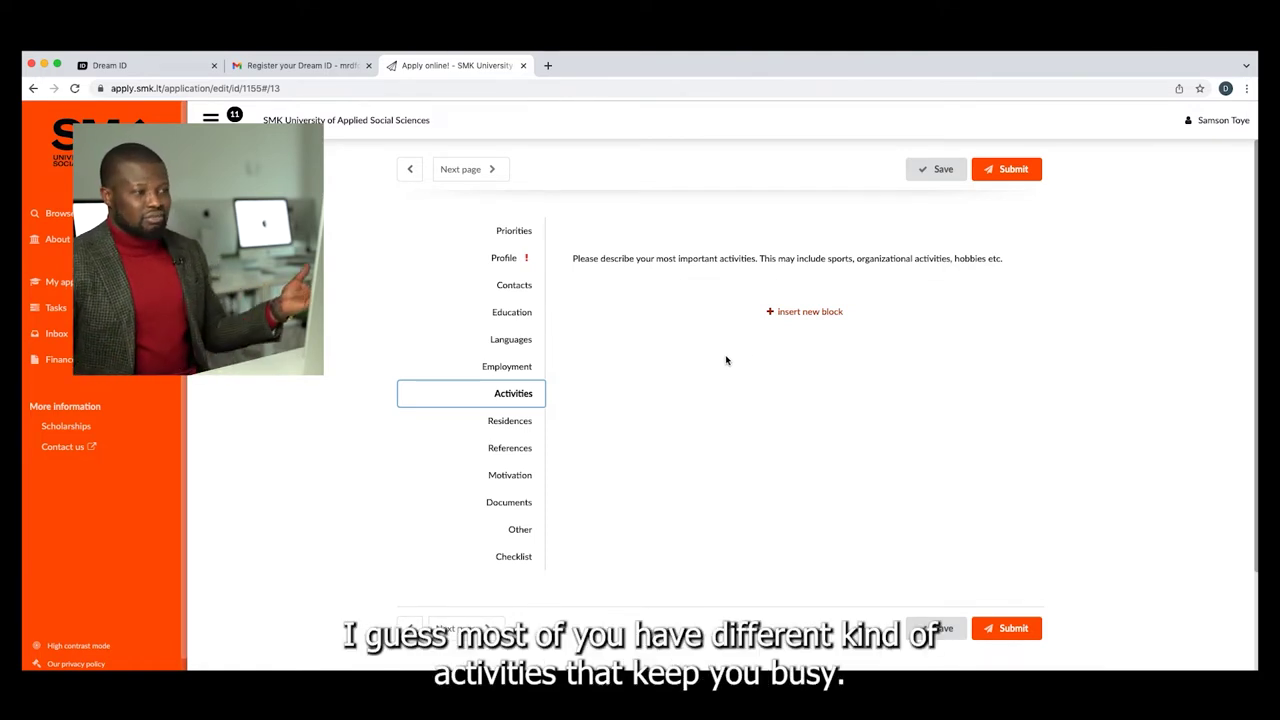
Add an activity block for Football with organisation SK league, then continue to Residences.
click(805, 313)
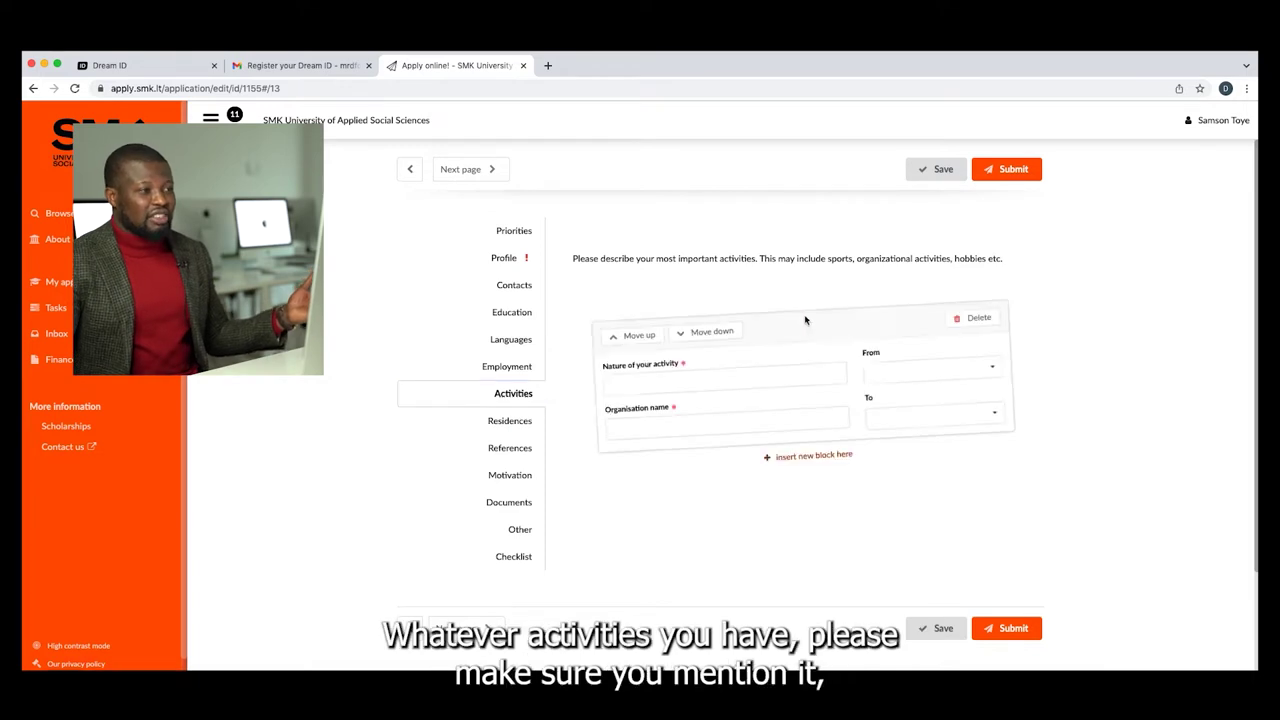
click(787, 377)
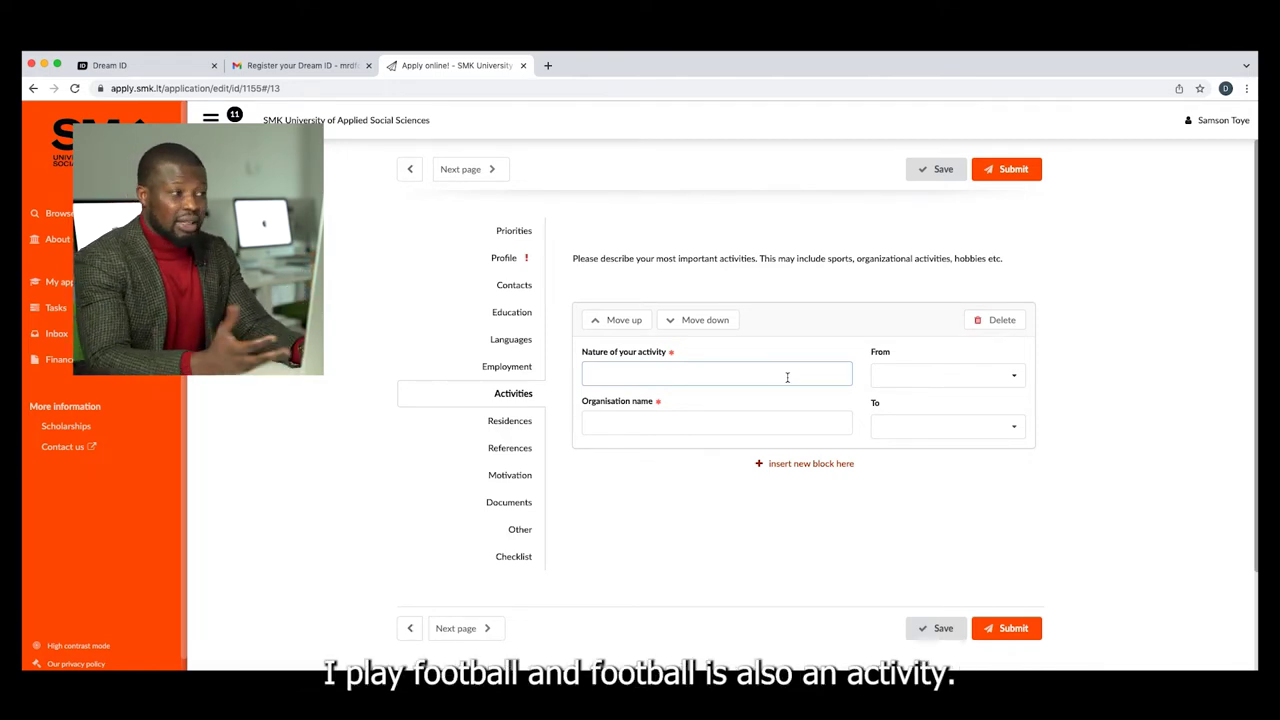
text(F)
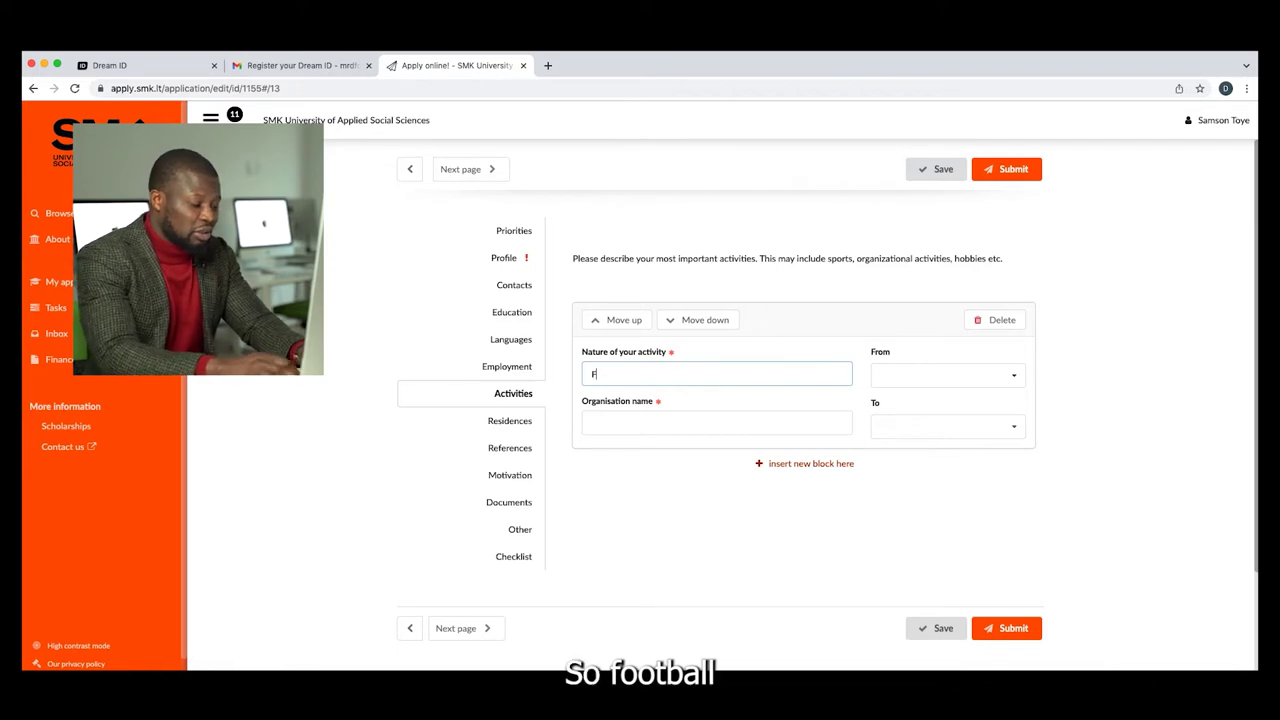
text(ootball)
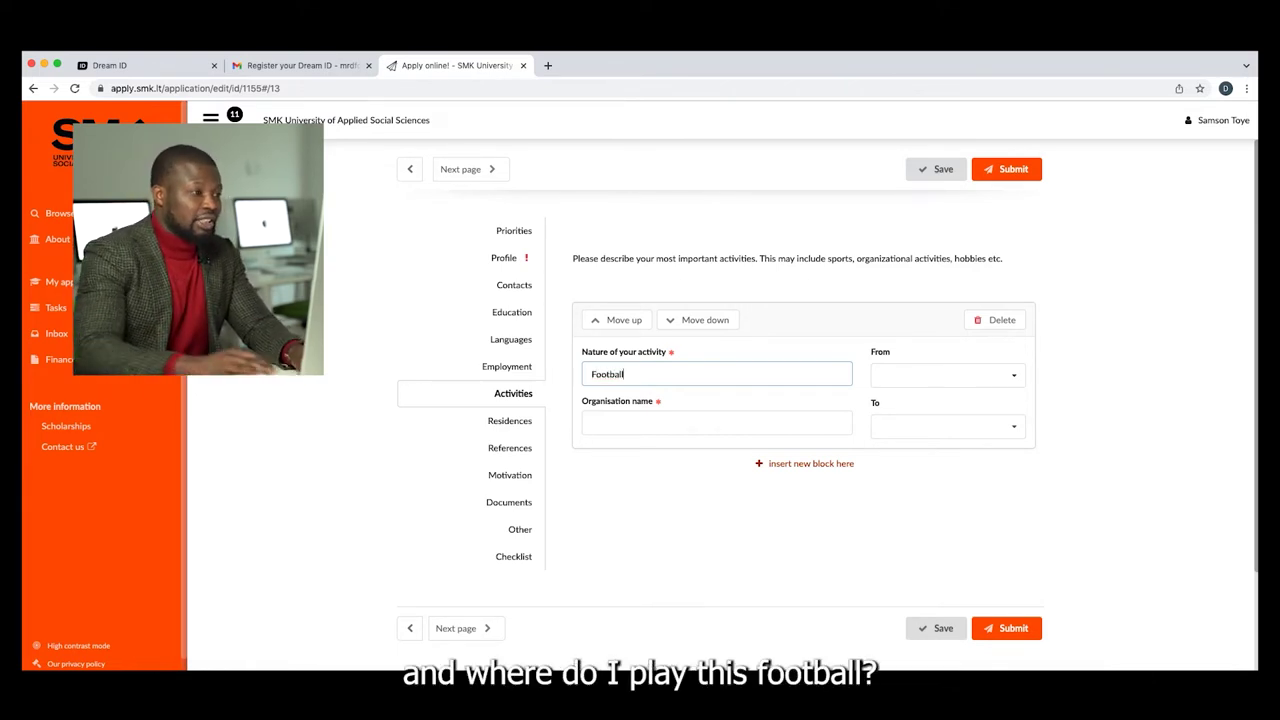
click(686, 418)
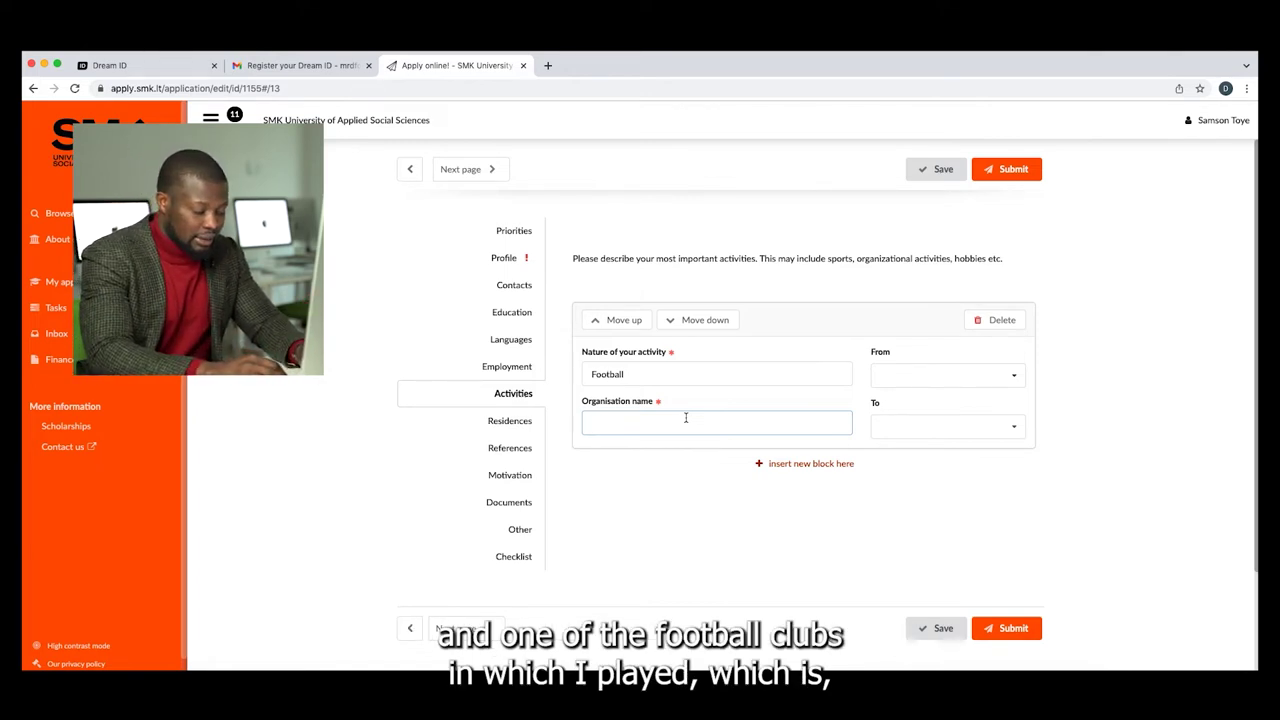
text(SK )
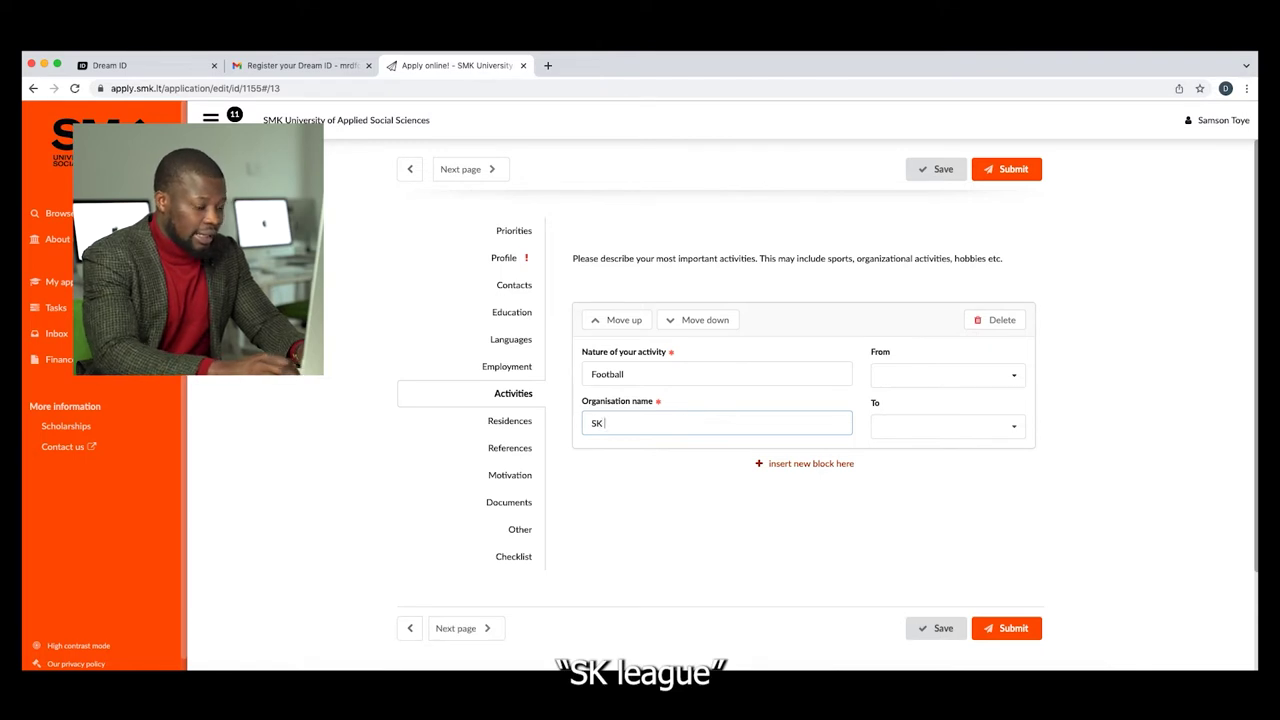
text(league)
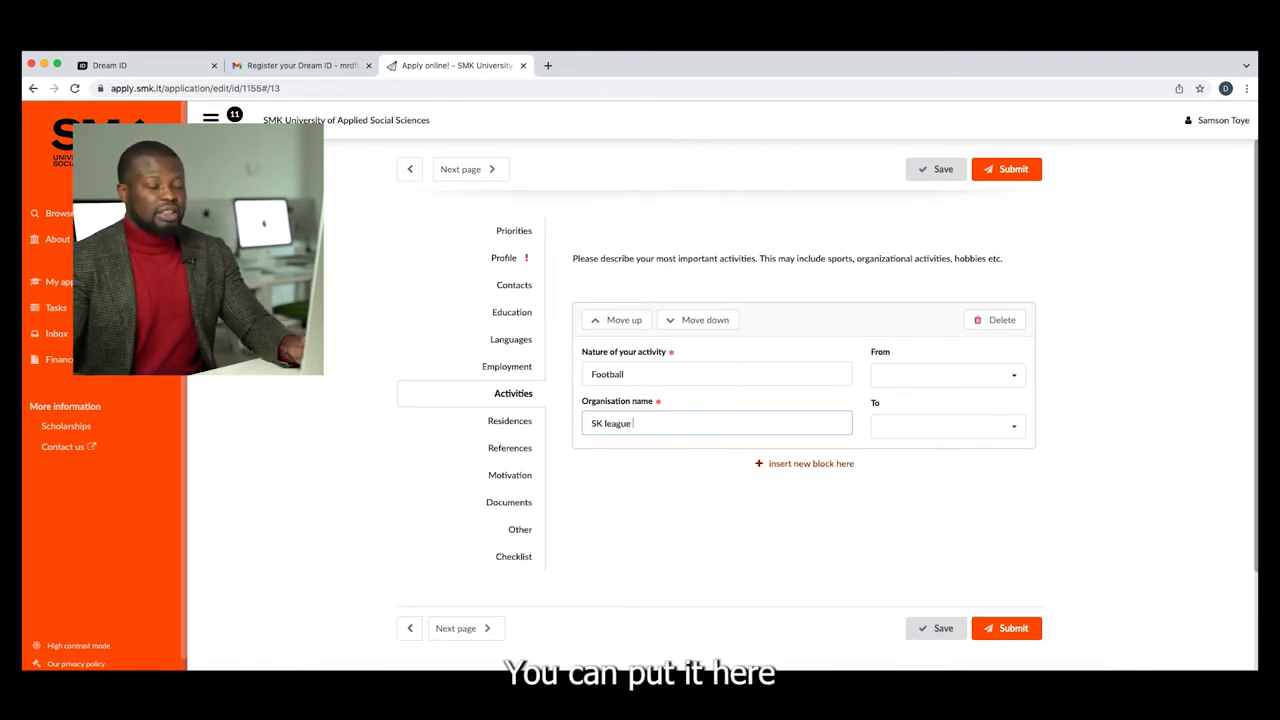
click(930, 378)
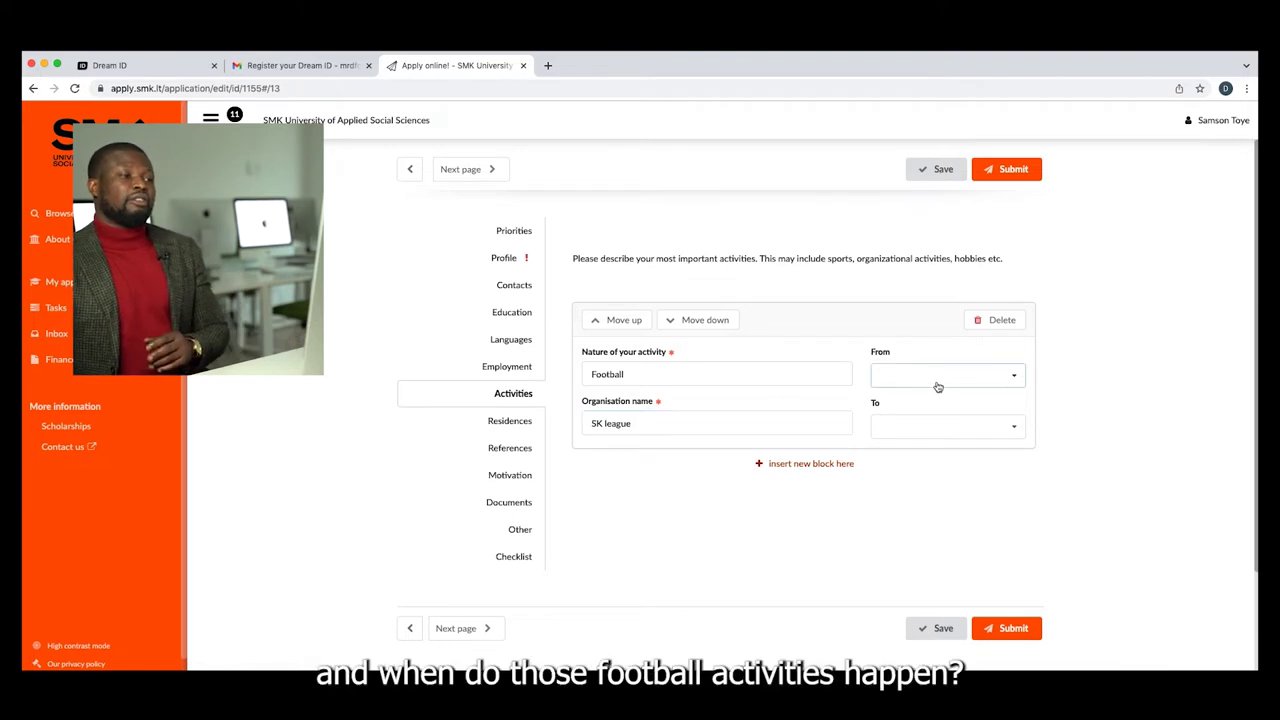
click(1090, 458)
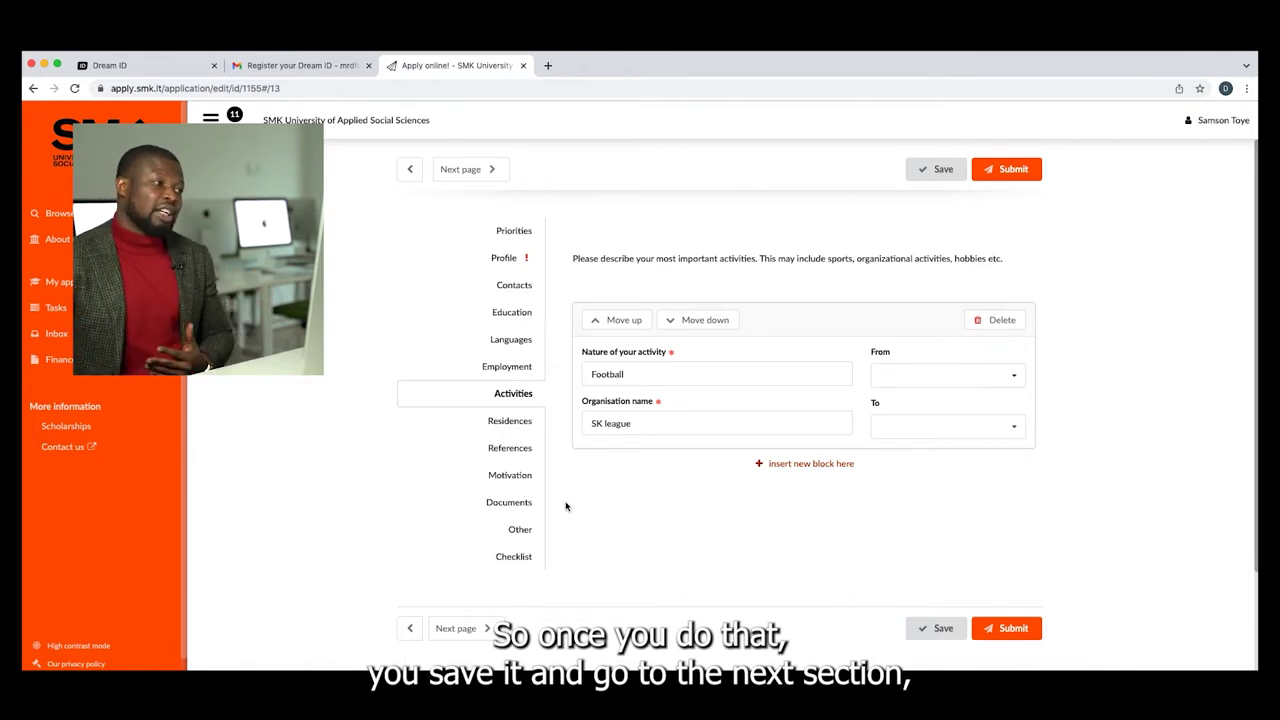
click(522, 427)
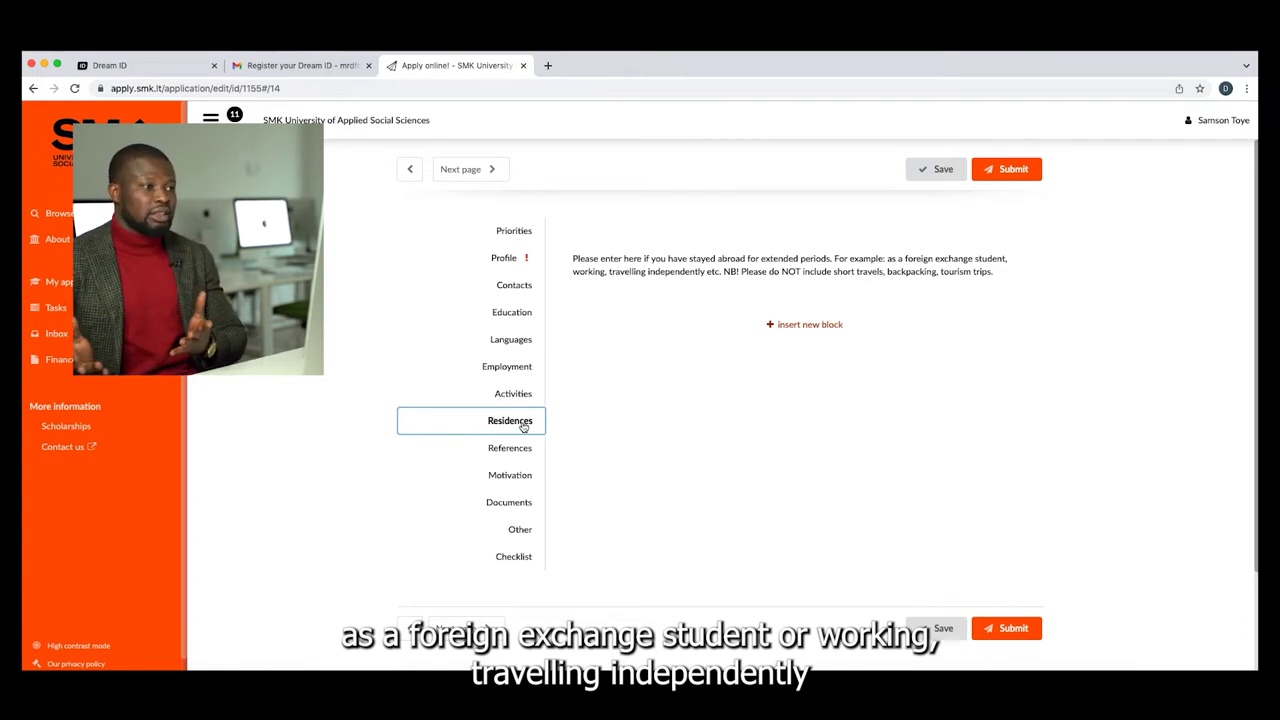
Add a residence block for Belarus with purpose of stay 'Study', then continue to References.
click(810, 325)
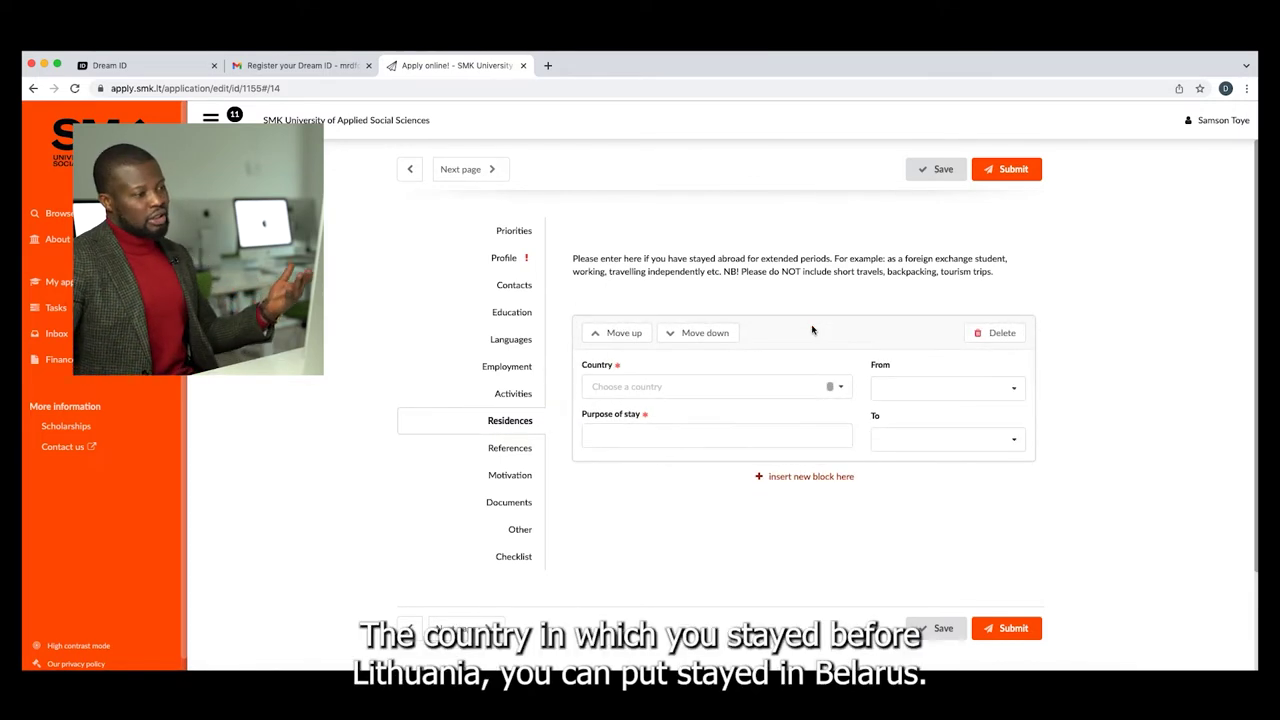
click(783, 390)
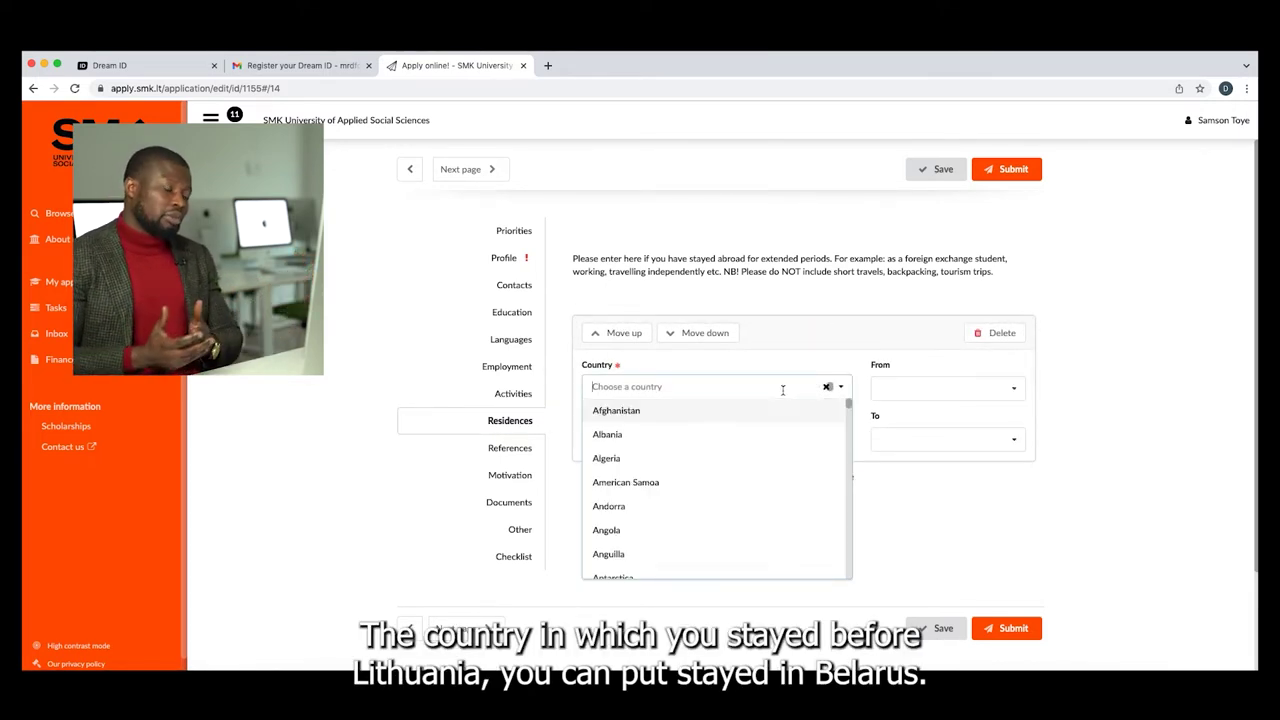
text(bel)
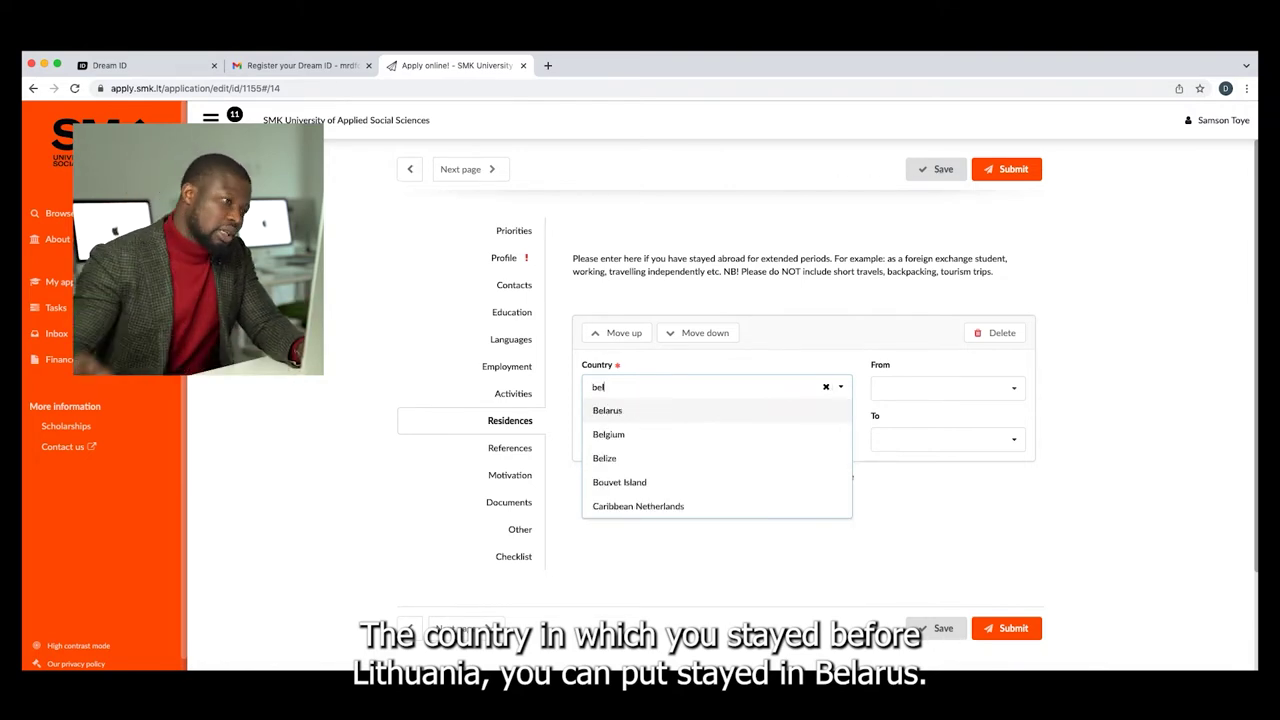
click(686, 408)
click(667, 428)
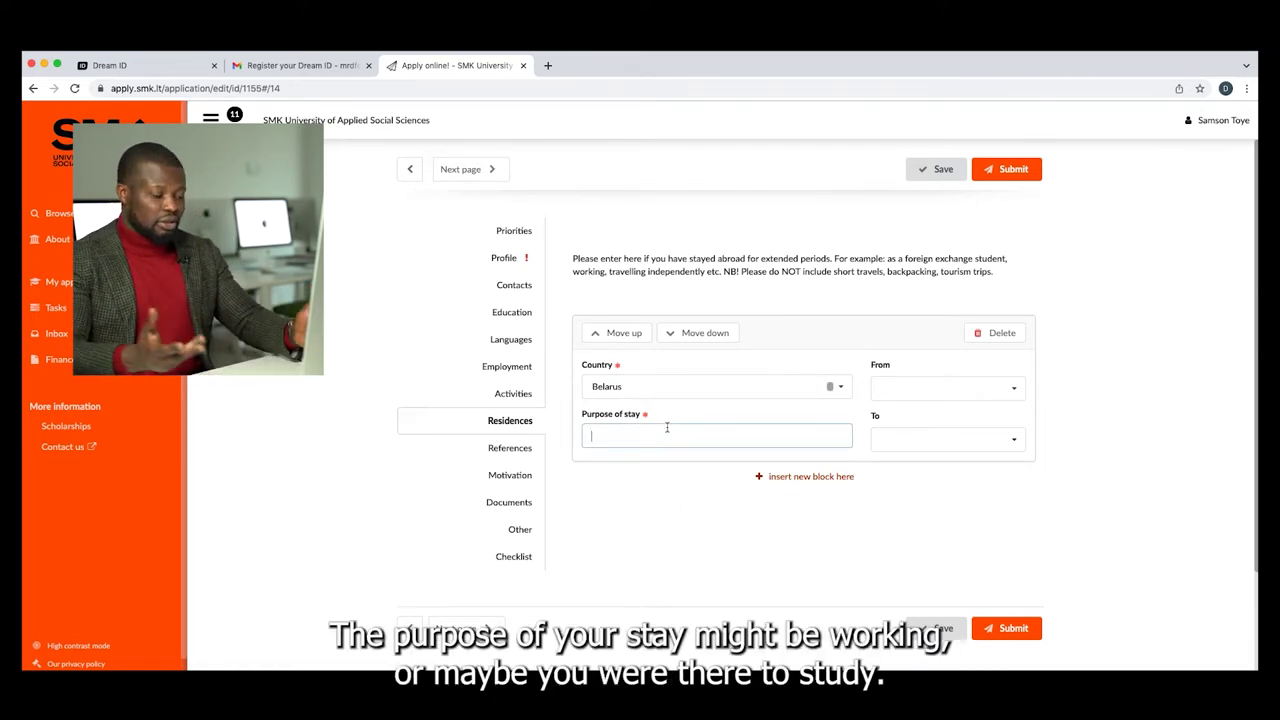
text(Study)
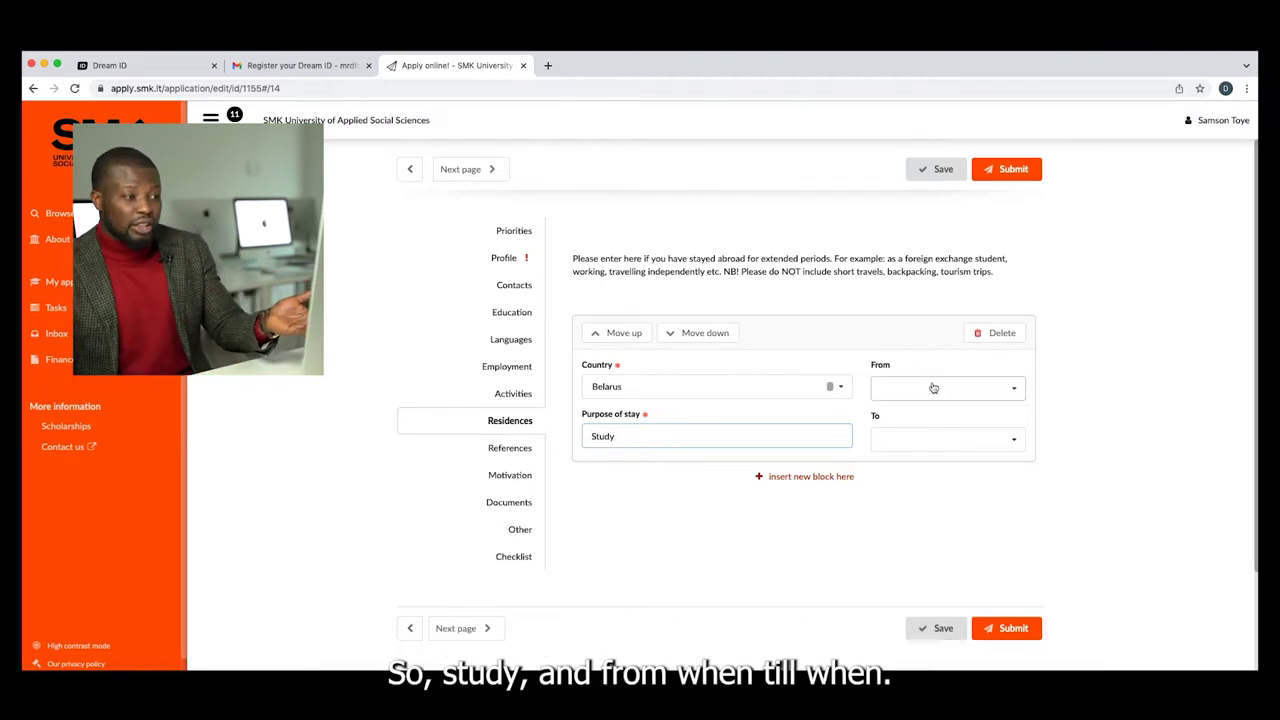
click(627, 525)
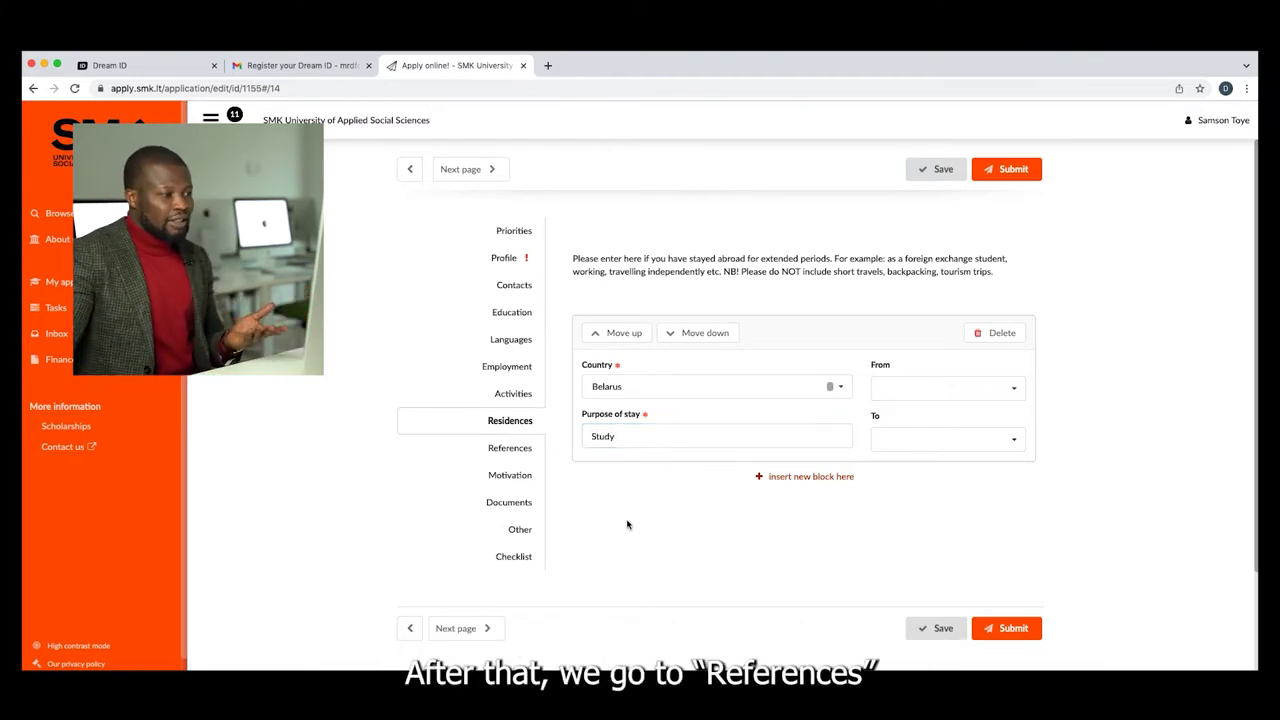
click(497, 457)
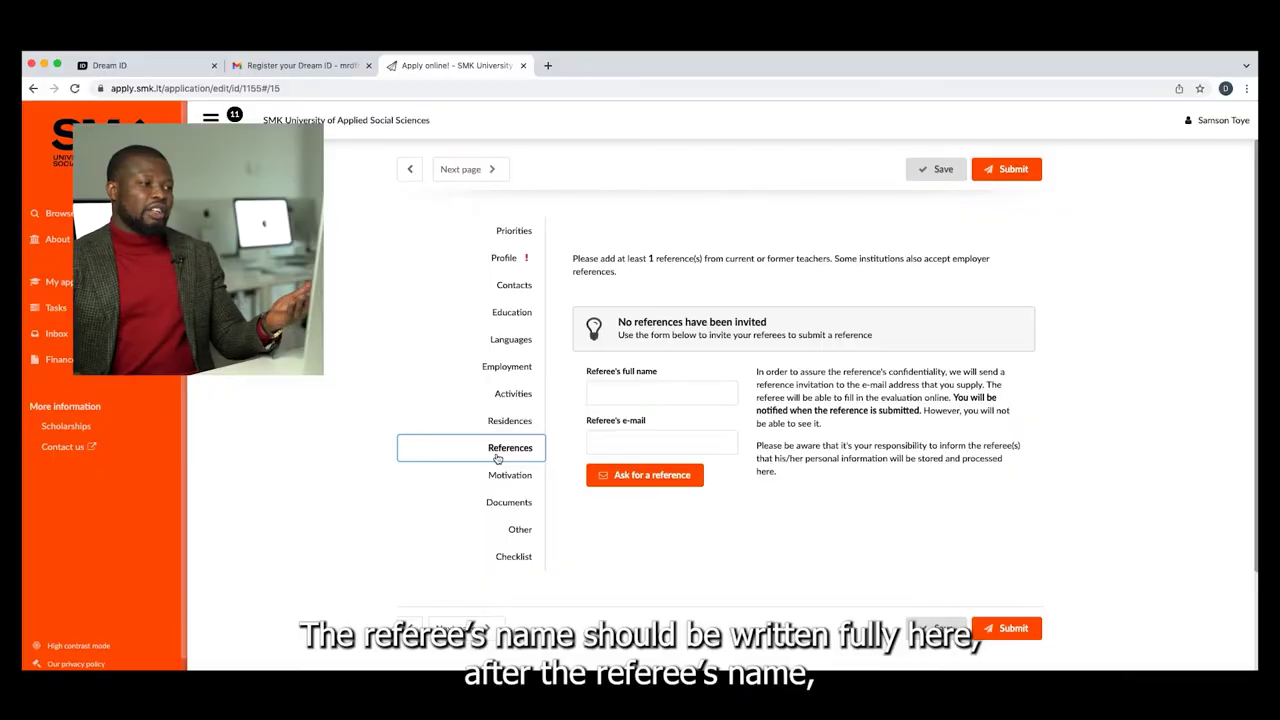
Fill in the referee's e-mail and full name from the saved suggestions.
click(665, 397)
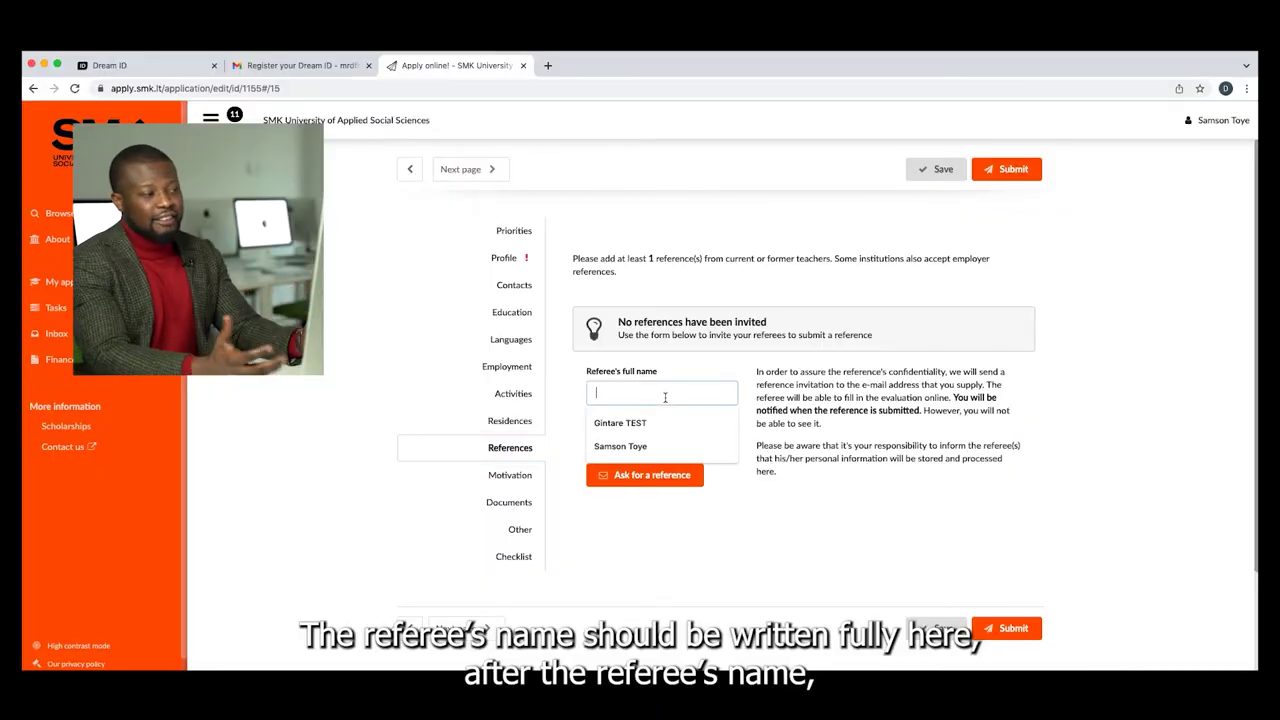
click(674, 519)
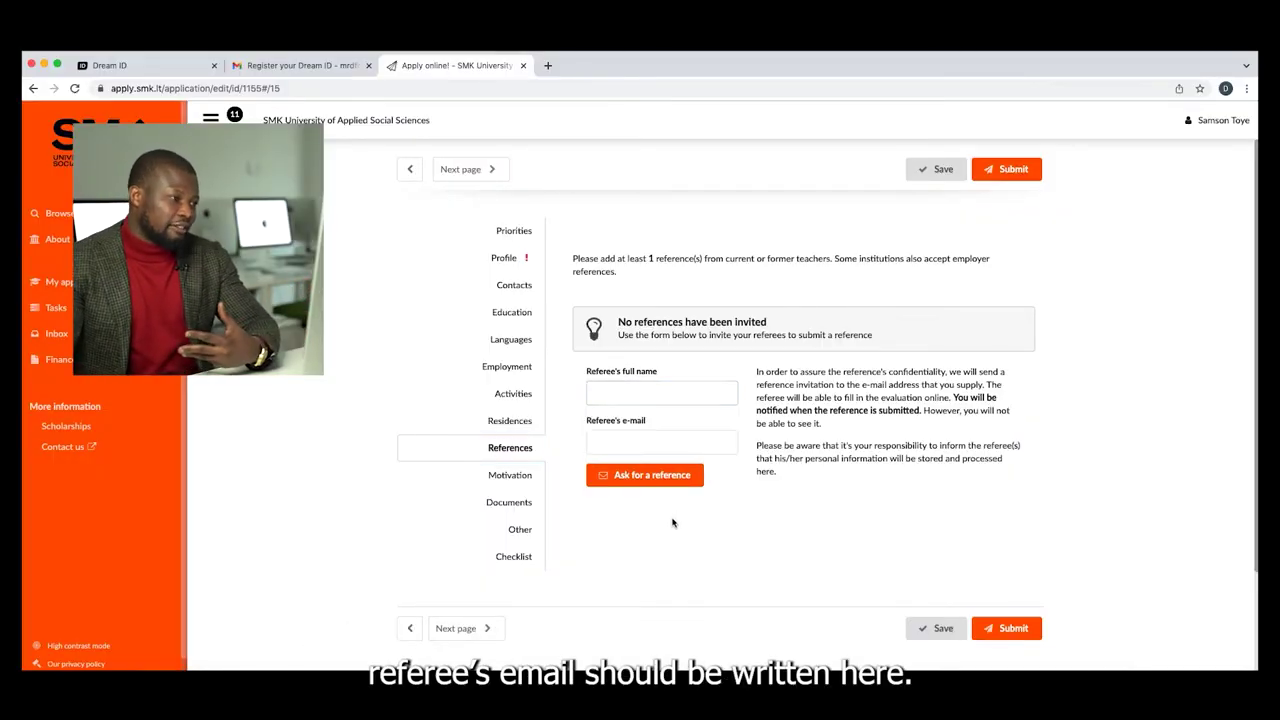
click(684, 443)
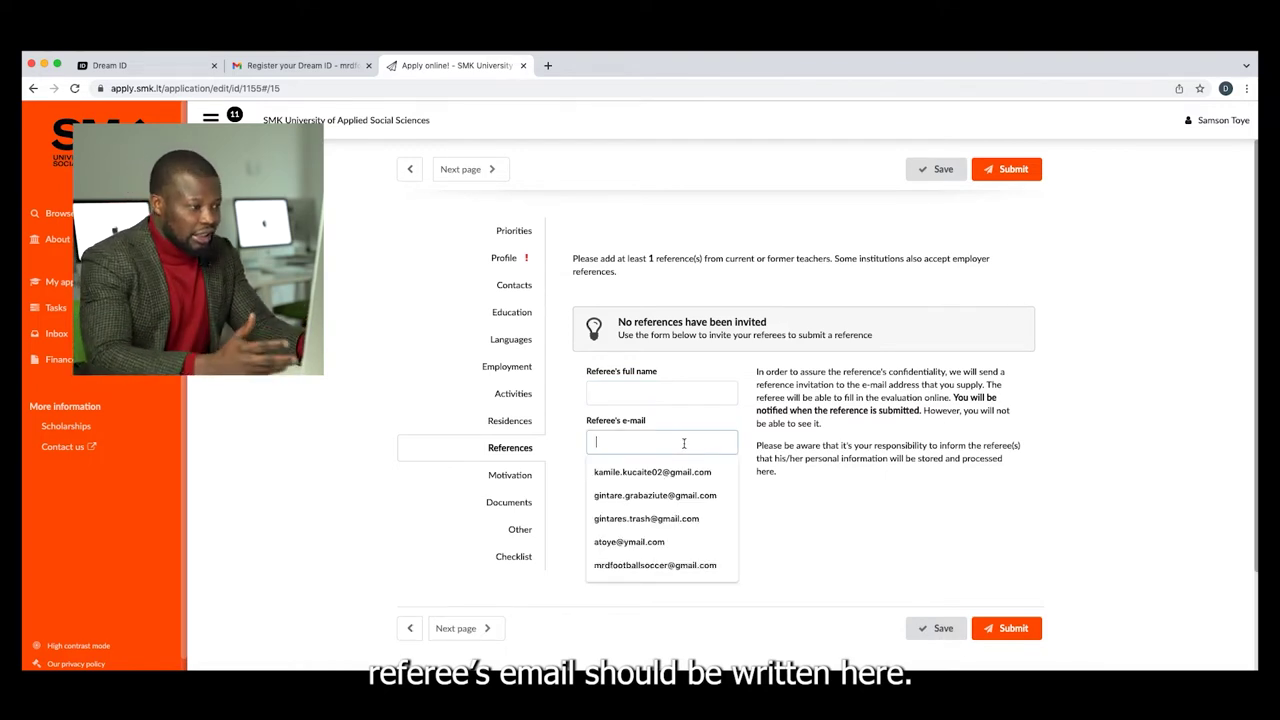
click(691, 519)
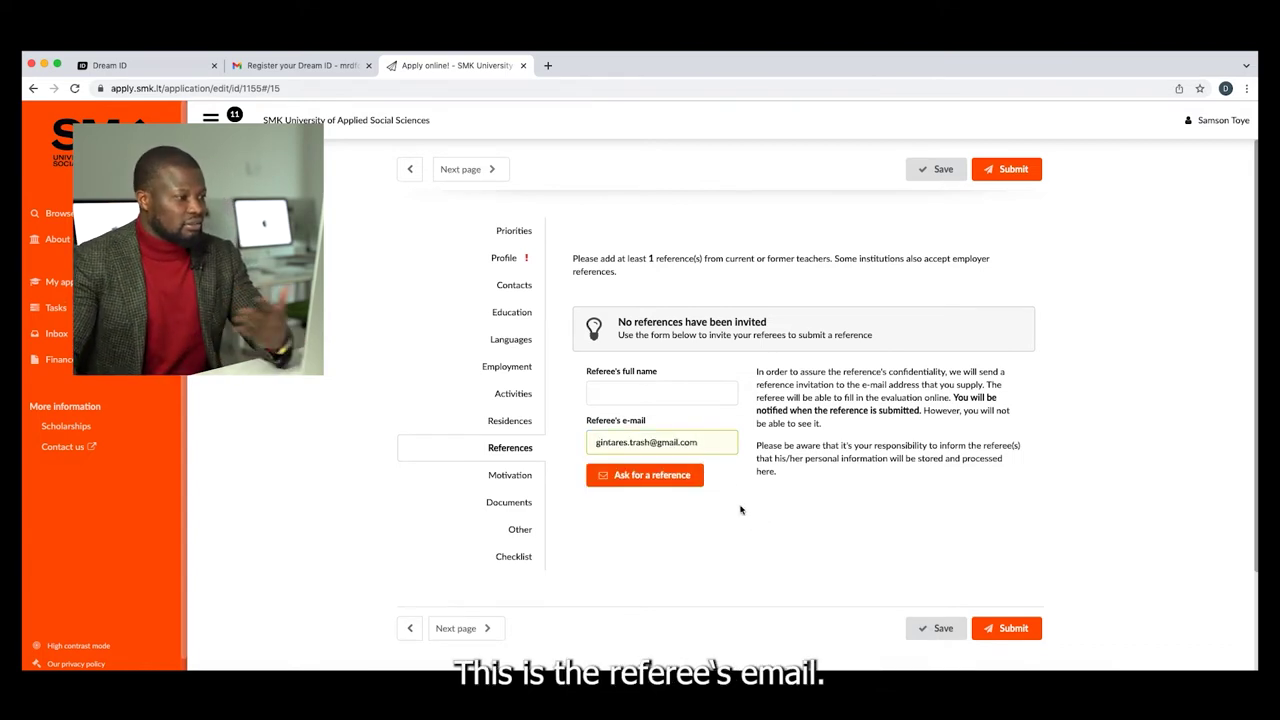
click(627, 393)
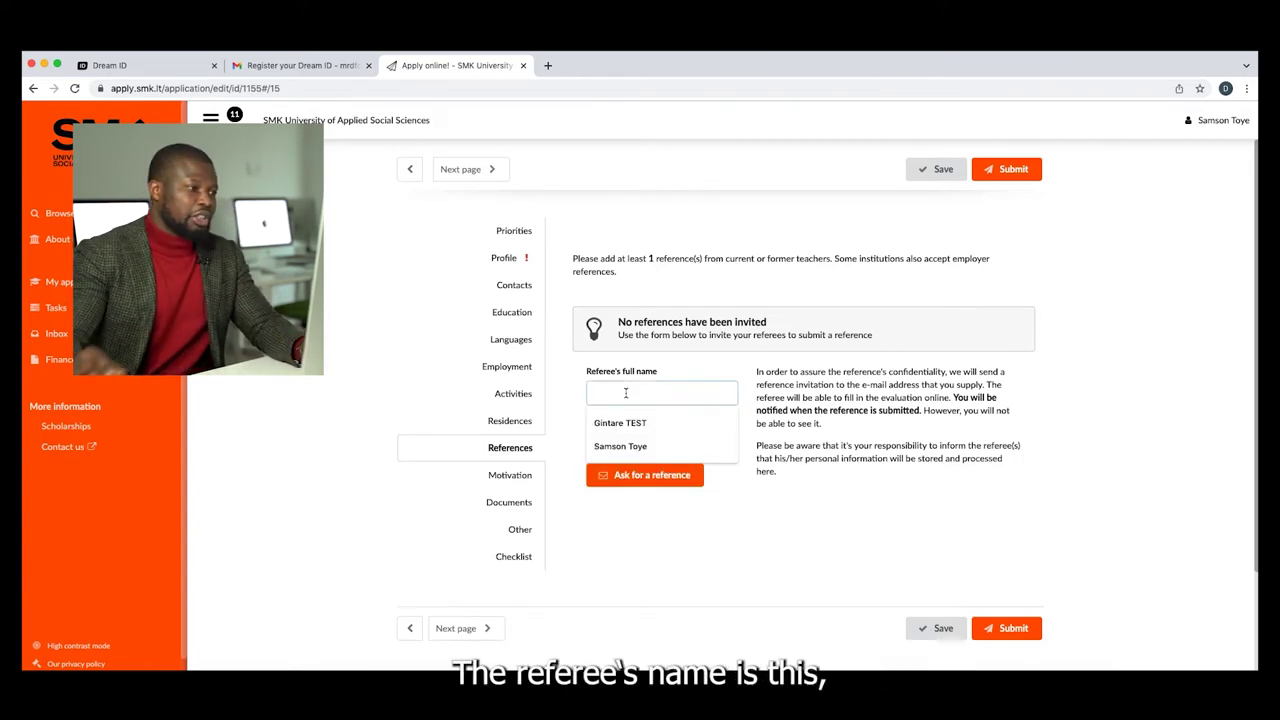
click(624, 420)
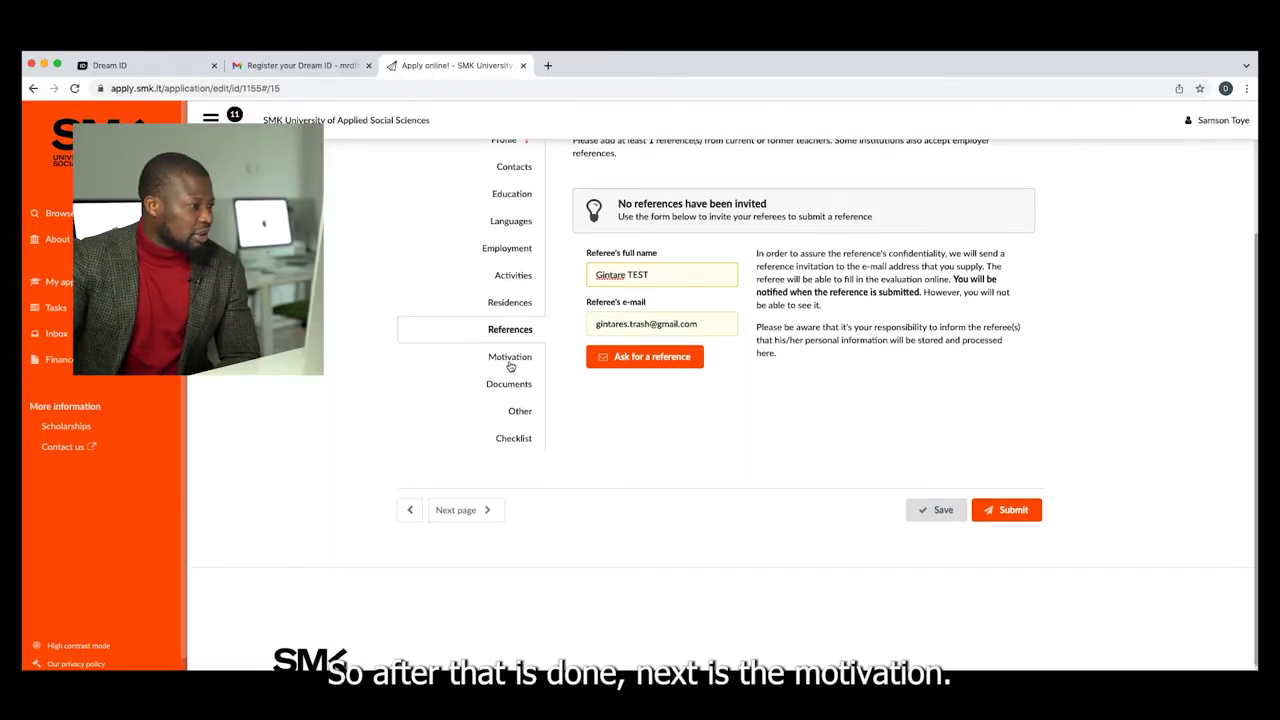
Visit the Motivation section, then reach the Documents section showing no uploads yet.
click(506, 362)
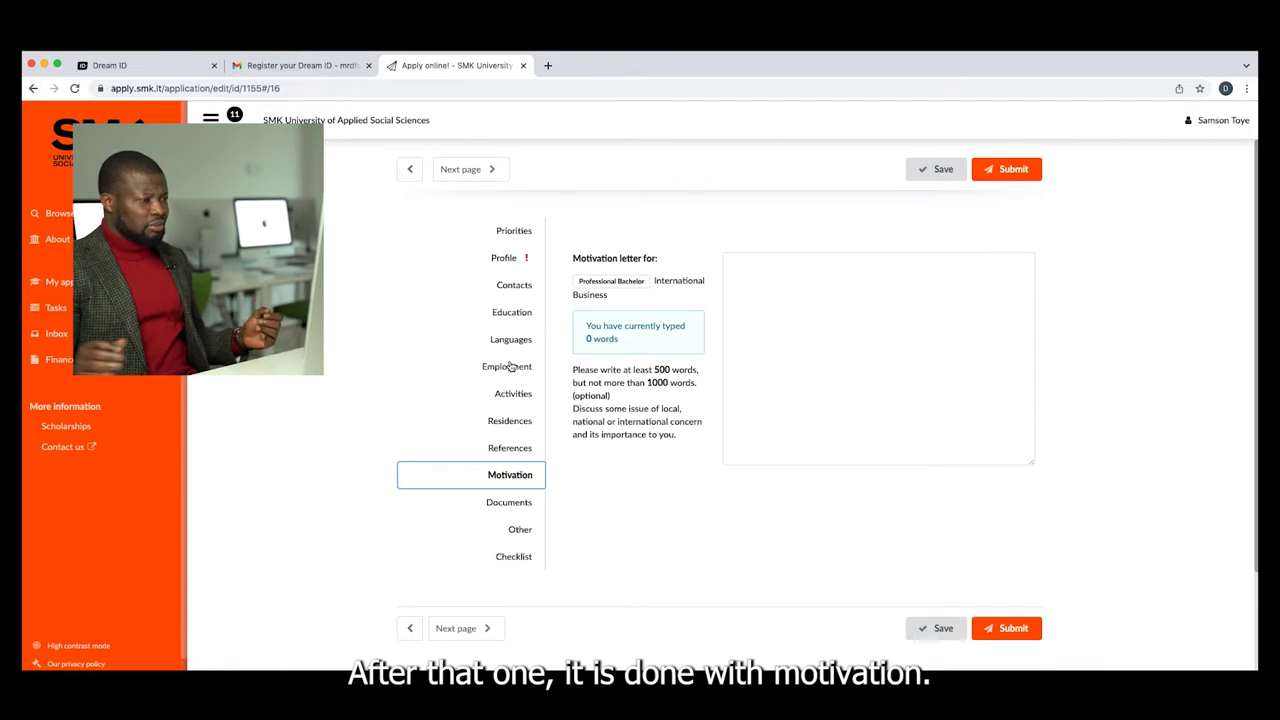
click(515, 511)
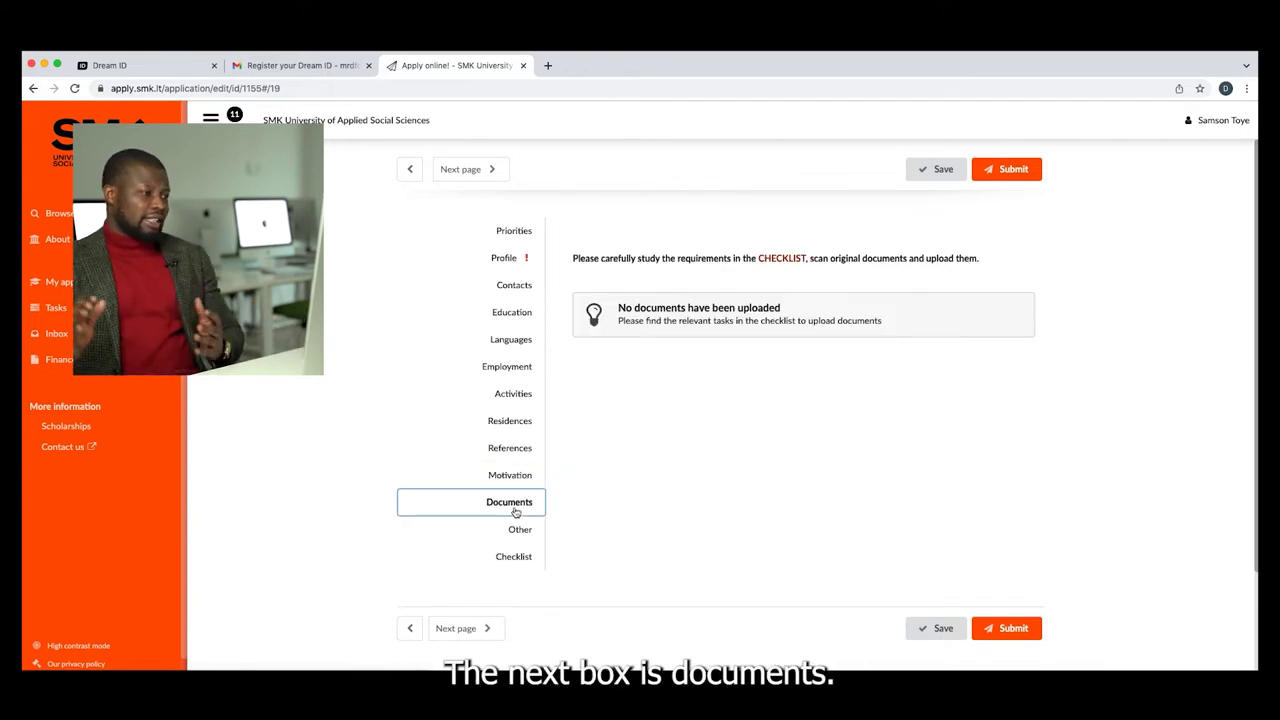
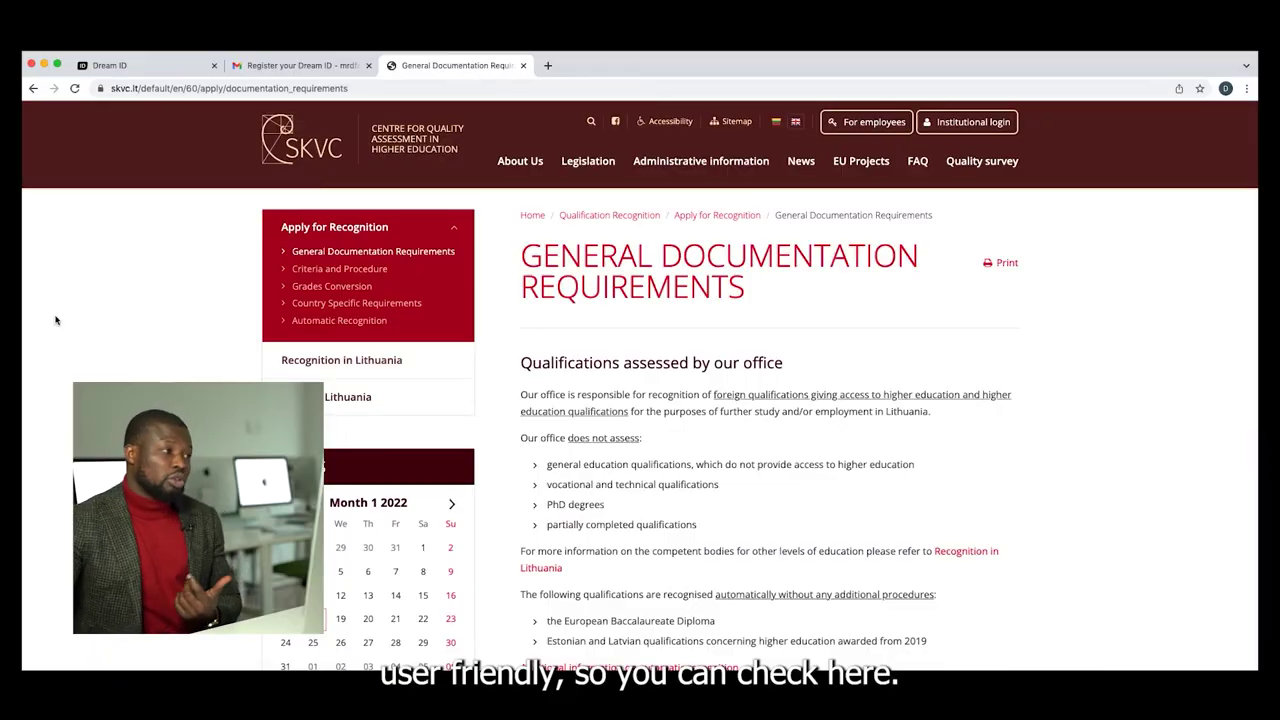
Show SKVC's Nigeria requirements for WAEC/NECO certificates and academic transcripts.
click(349, 308)
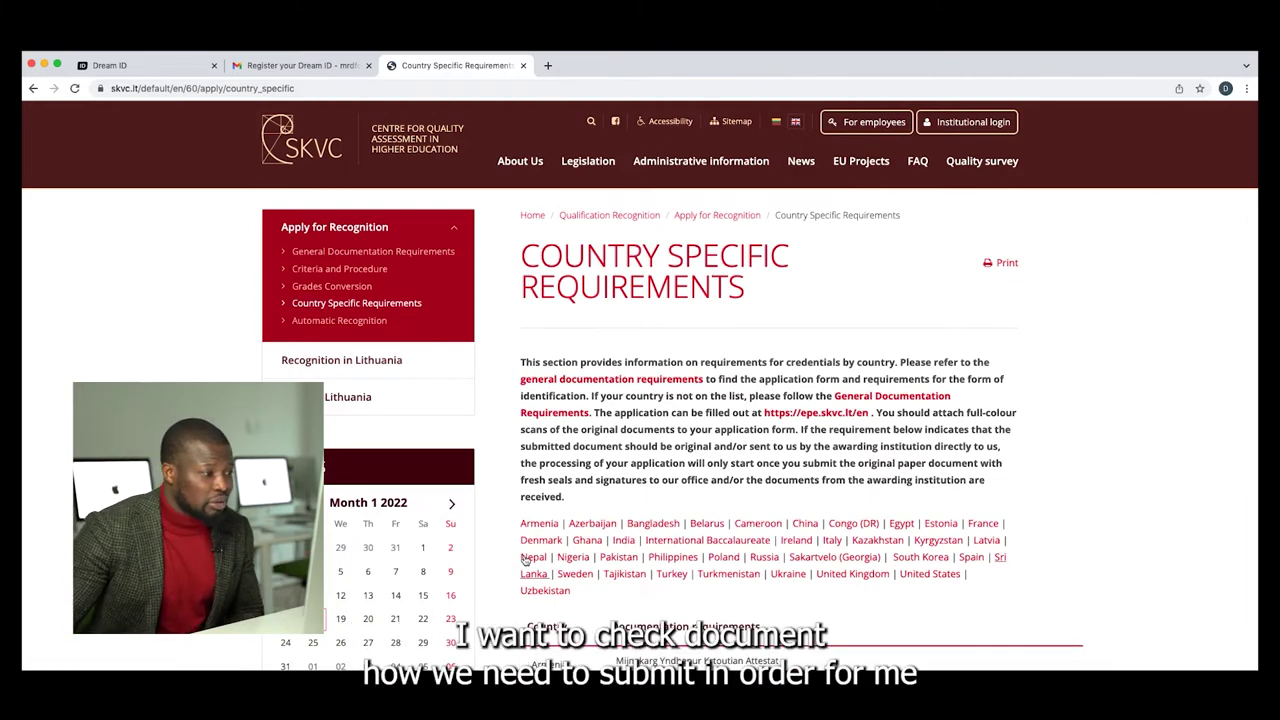
click(569, 560)
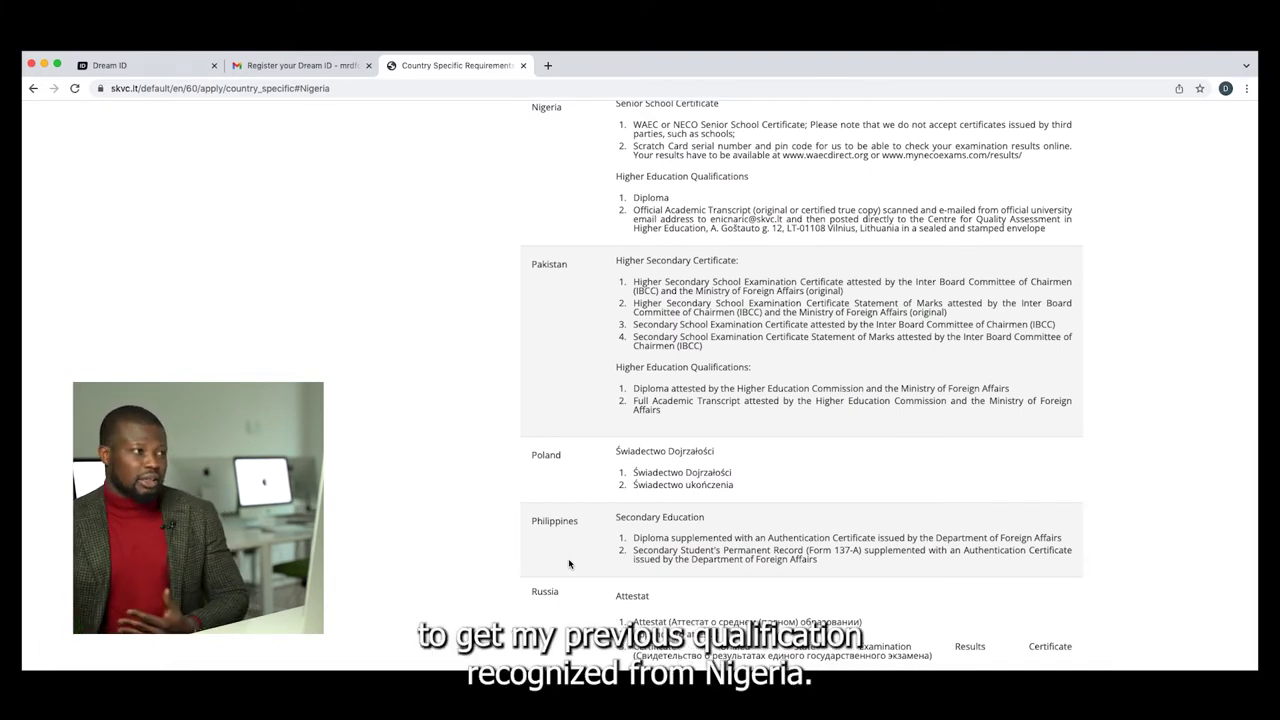
scroll(540, 487, up, 2)
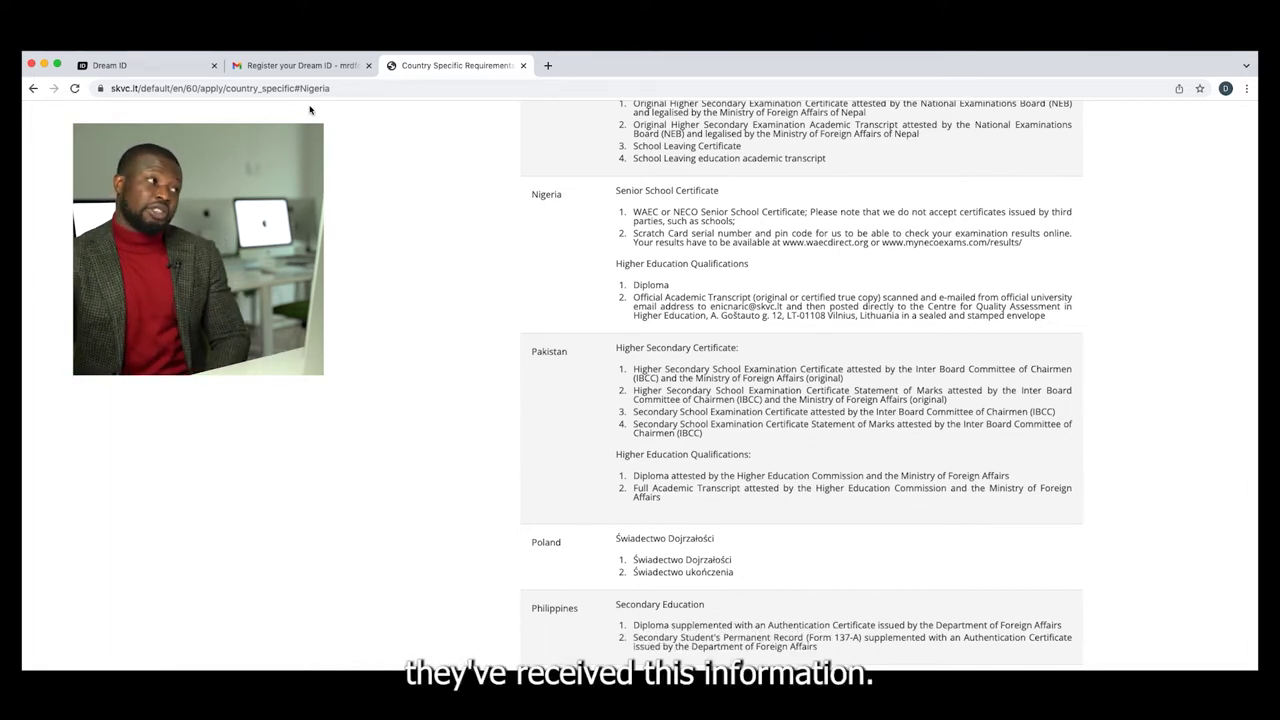
Go back through the browser history to the SMK checklist and open Official Qualification Recognition.
click(33, 89)
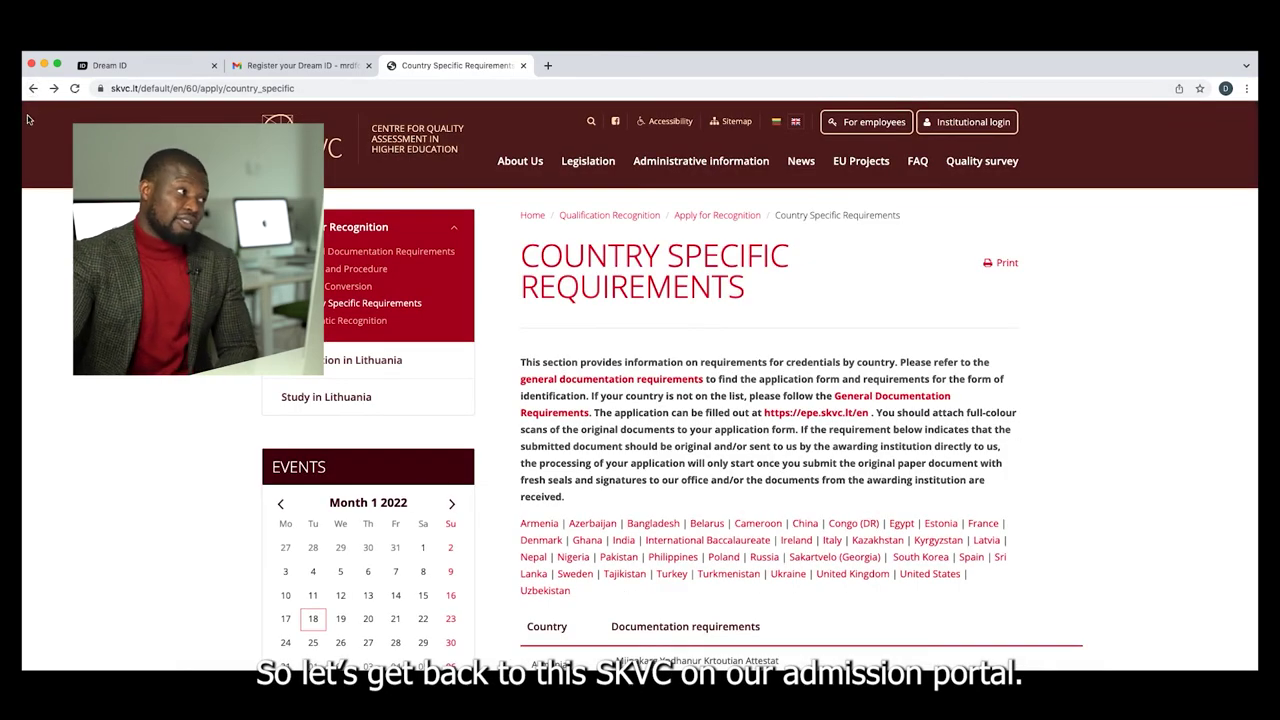
click(33, 89)
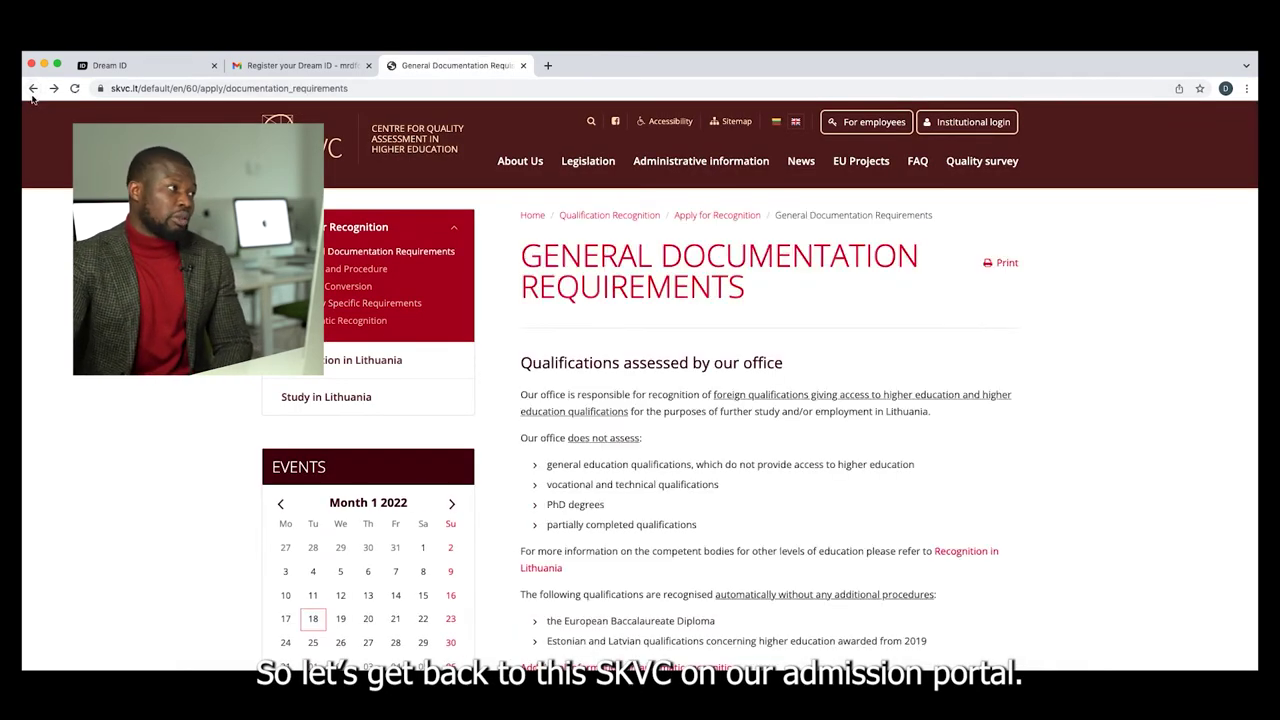
click(300, 66)
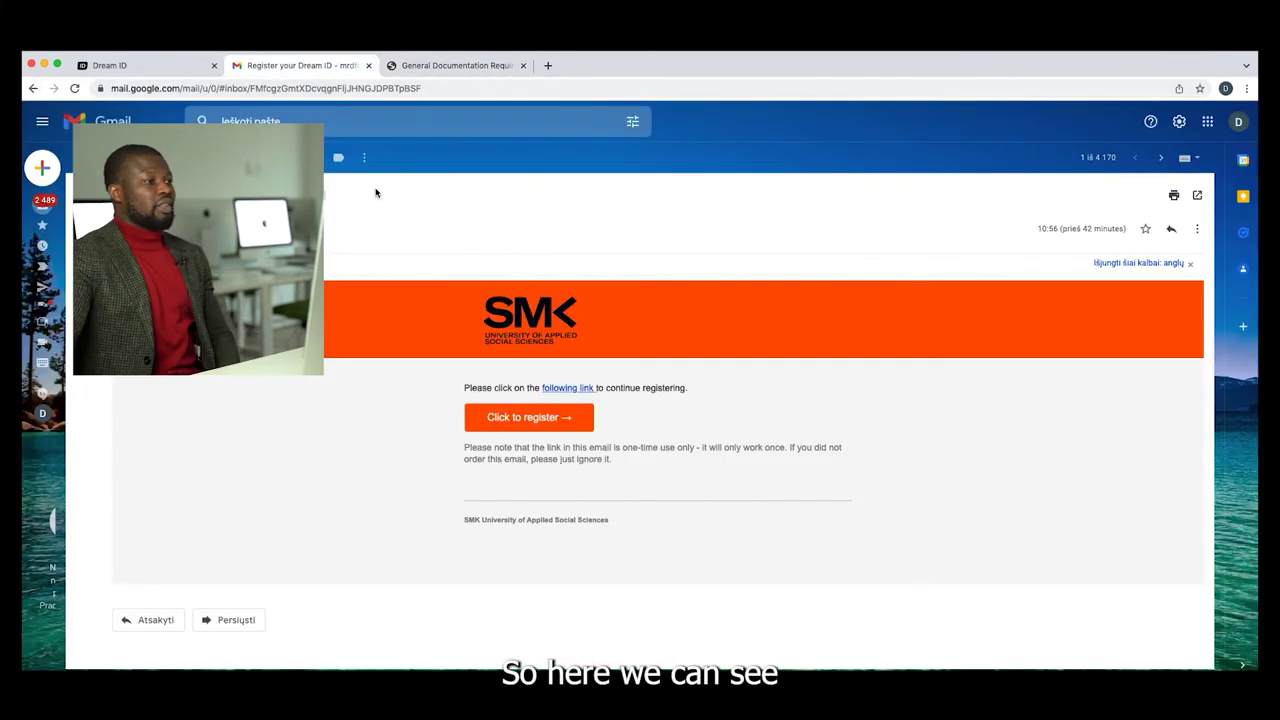
click(435, 70)
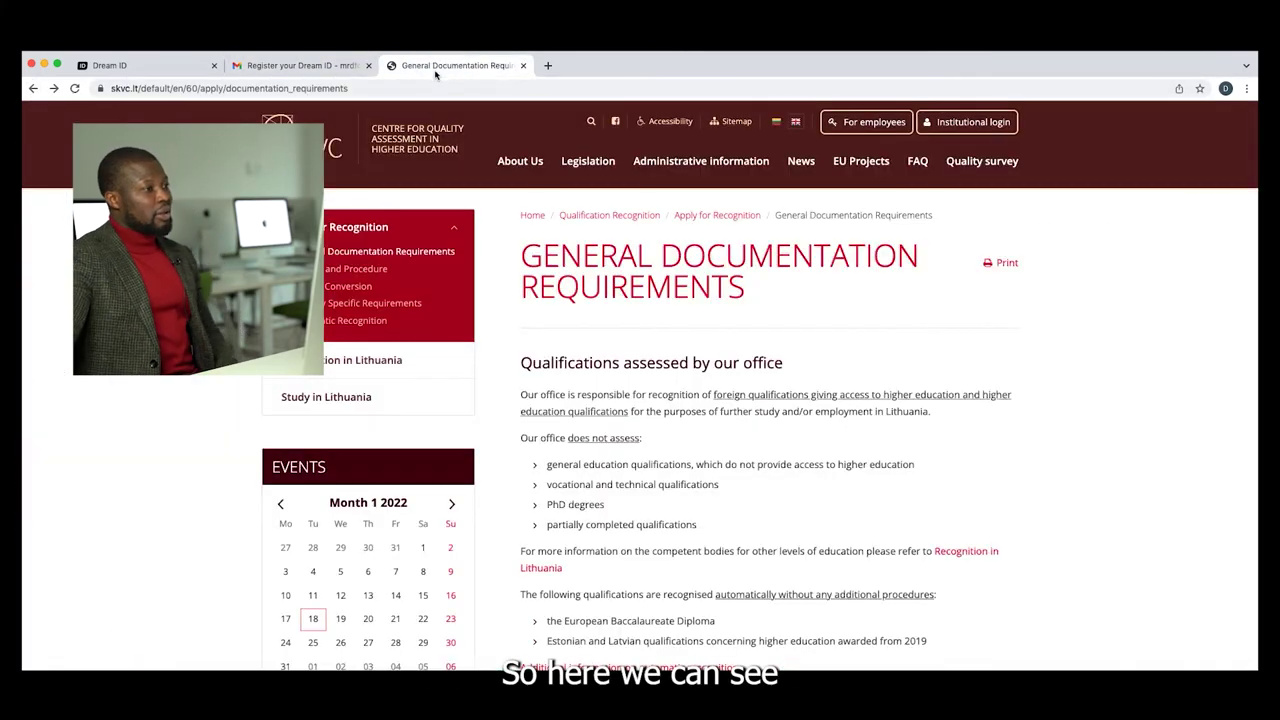
click(35, 89)
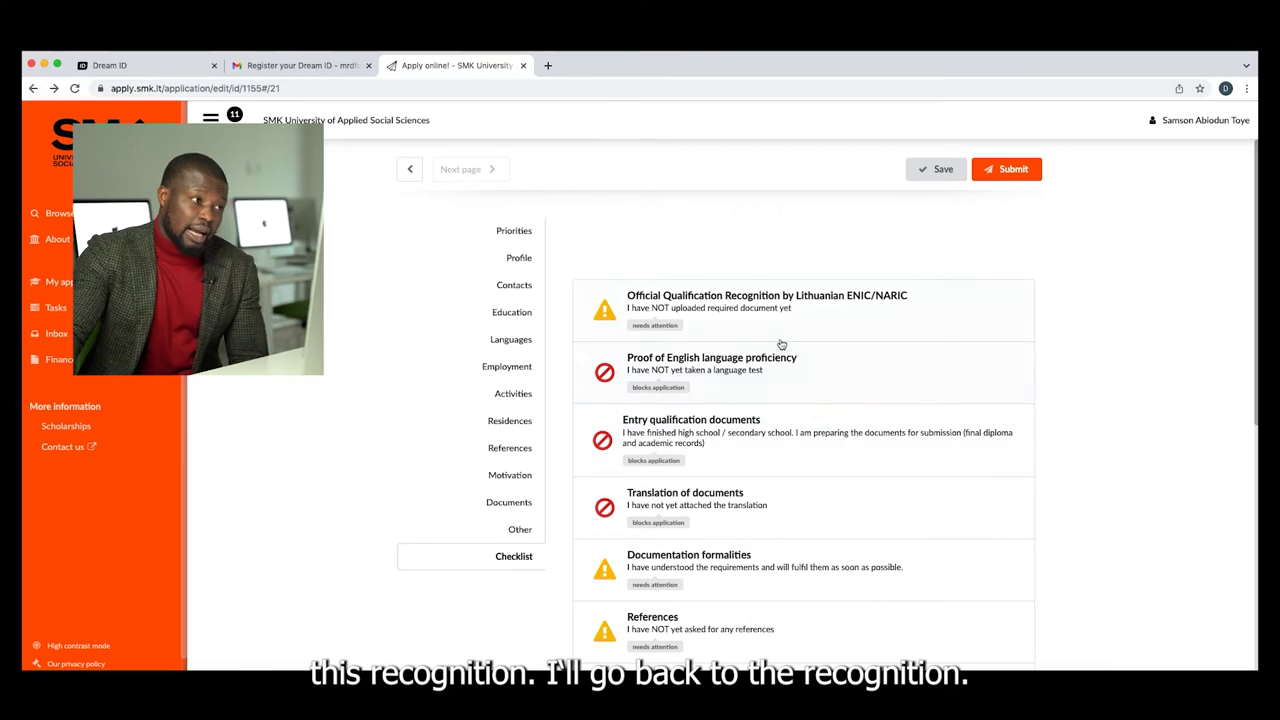
click(780, 334)
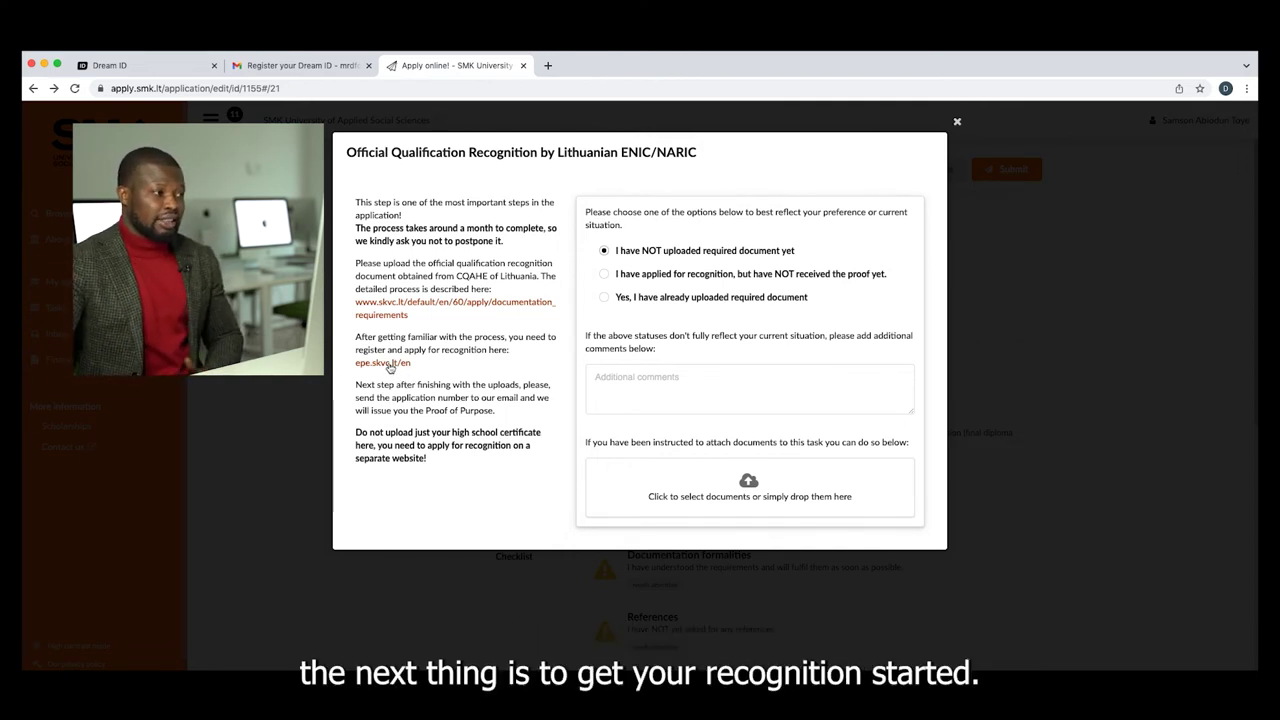
Check the epe.skvc.lt registration site, then close the recognition step without uploading.
click(389, 366)
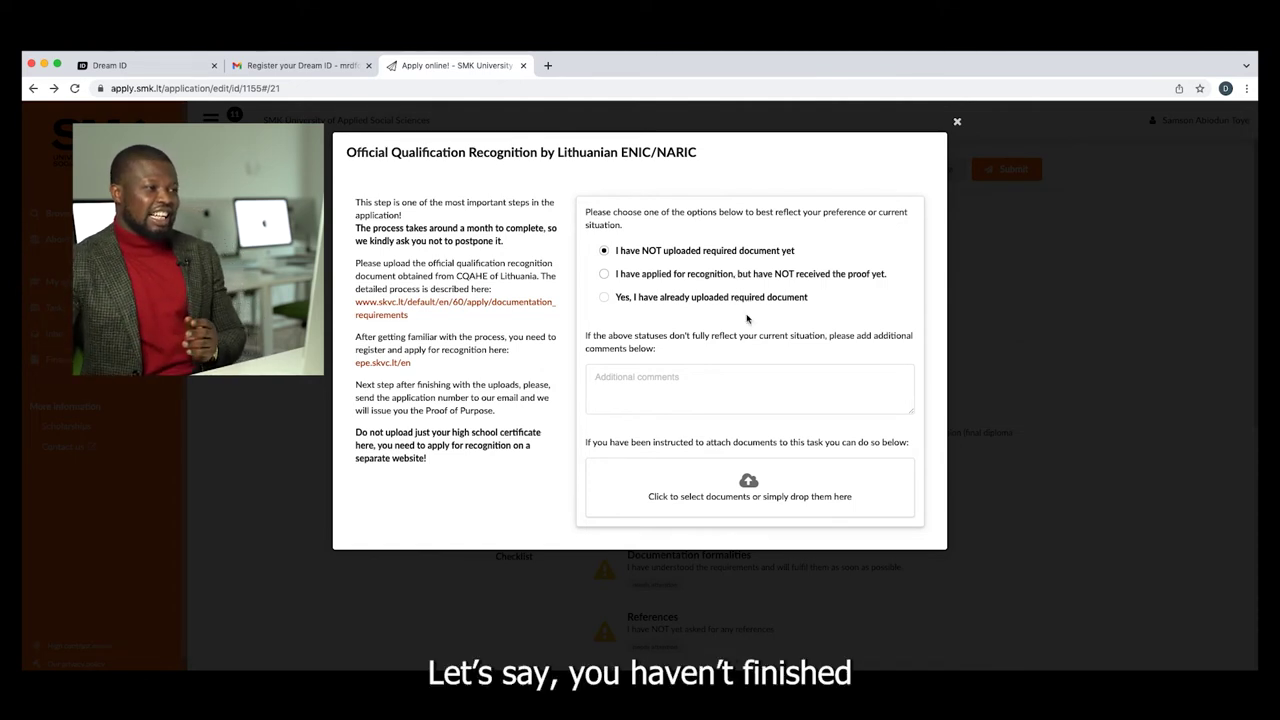
click(754, 384)
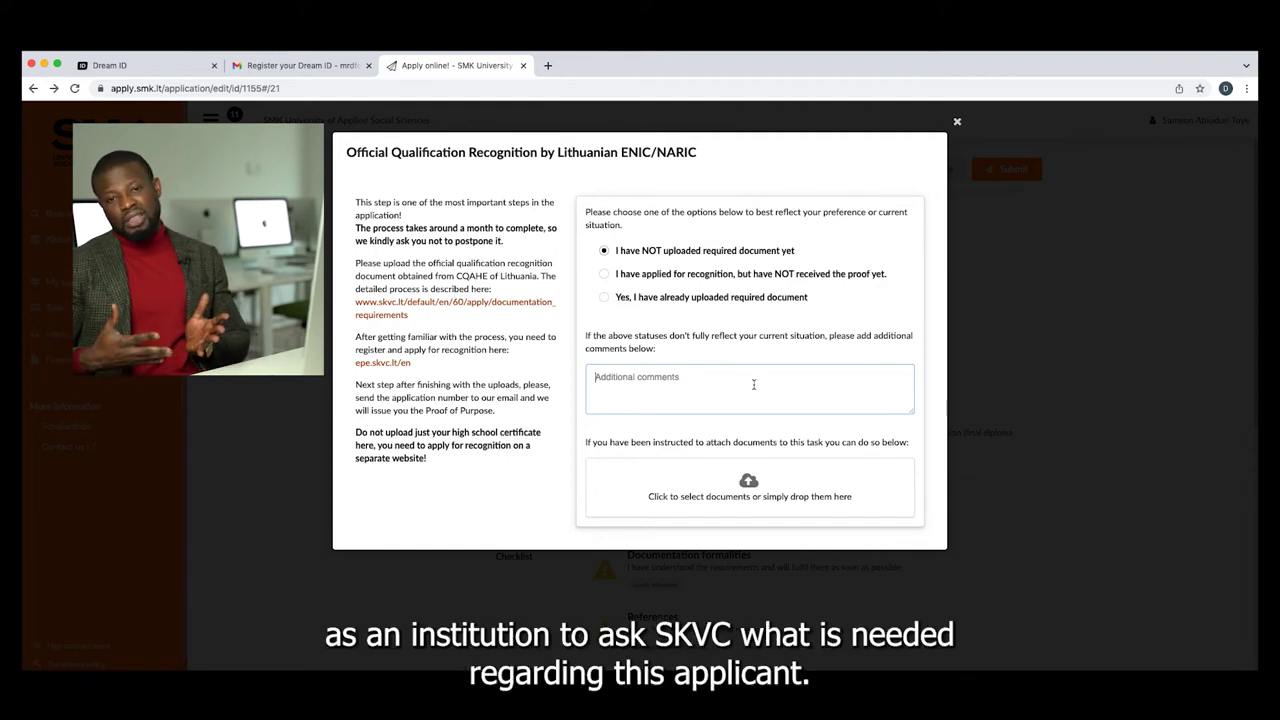
click(754, 384)
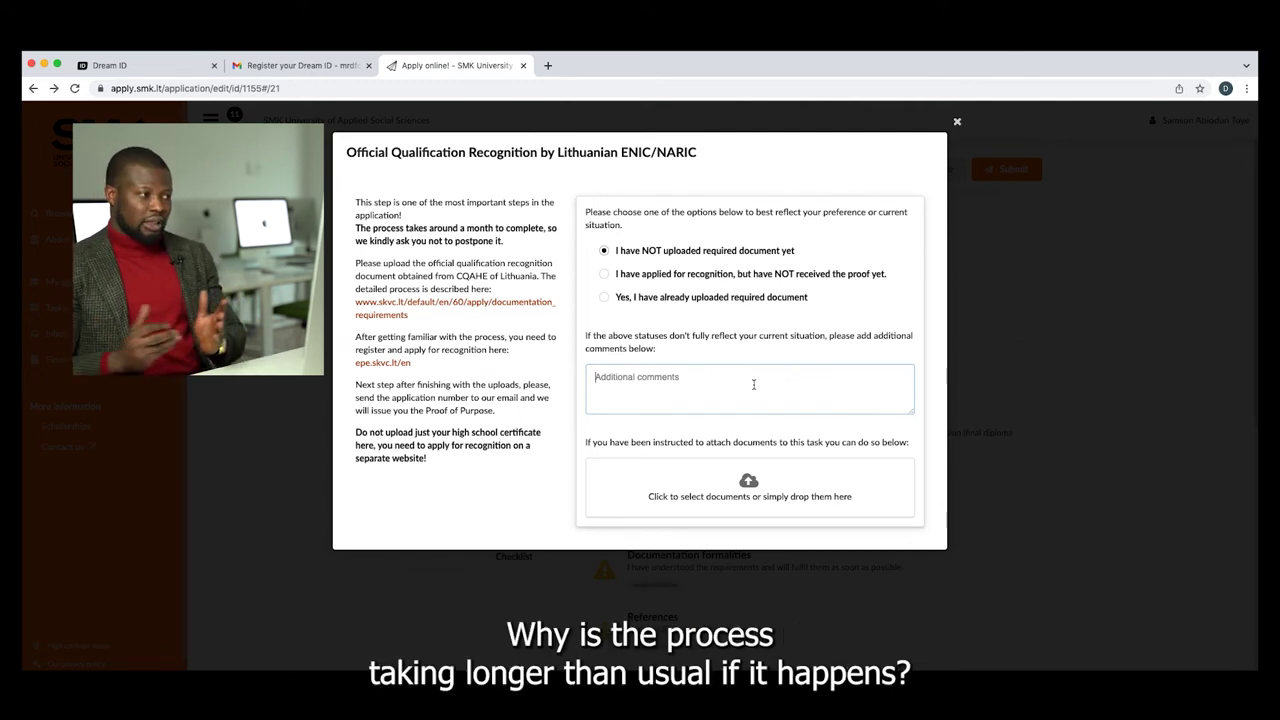
click(957, 122)
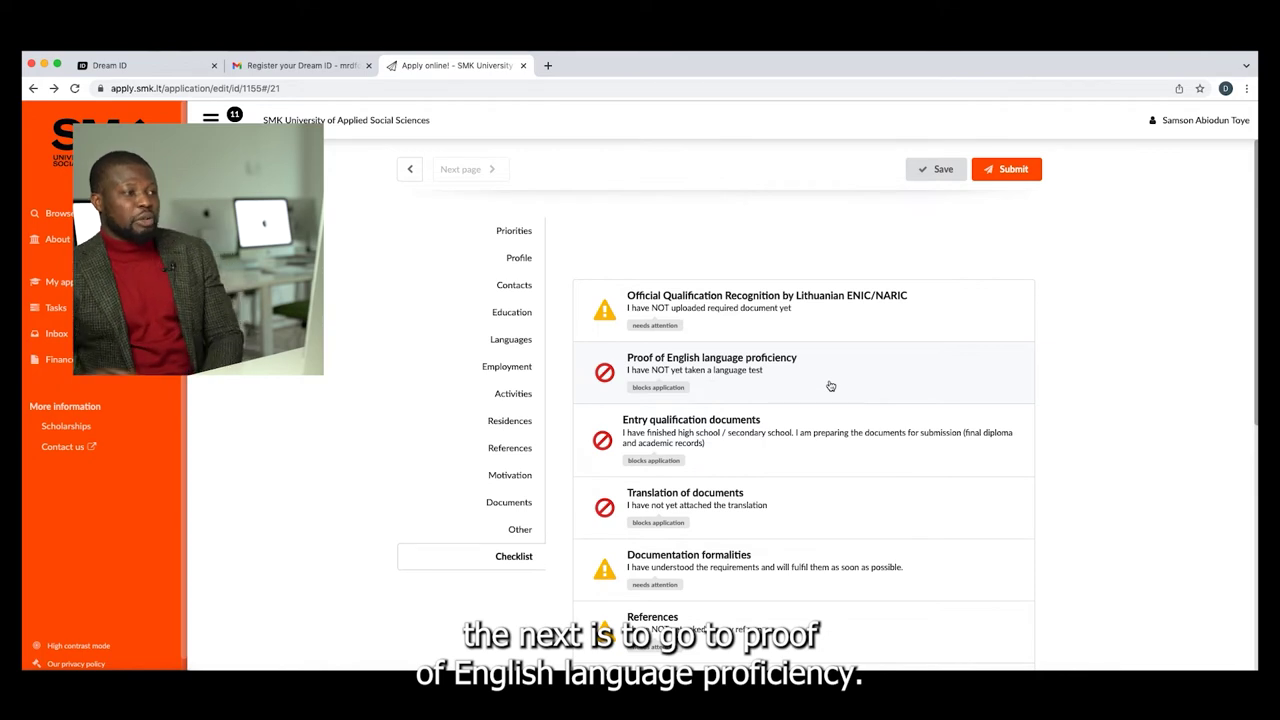
click(830, 386)
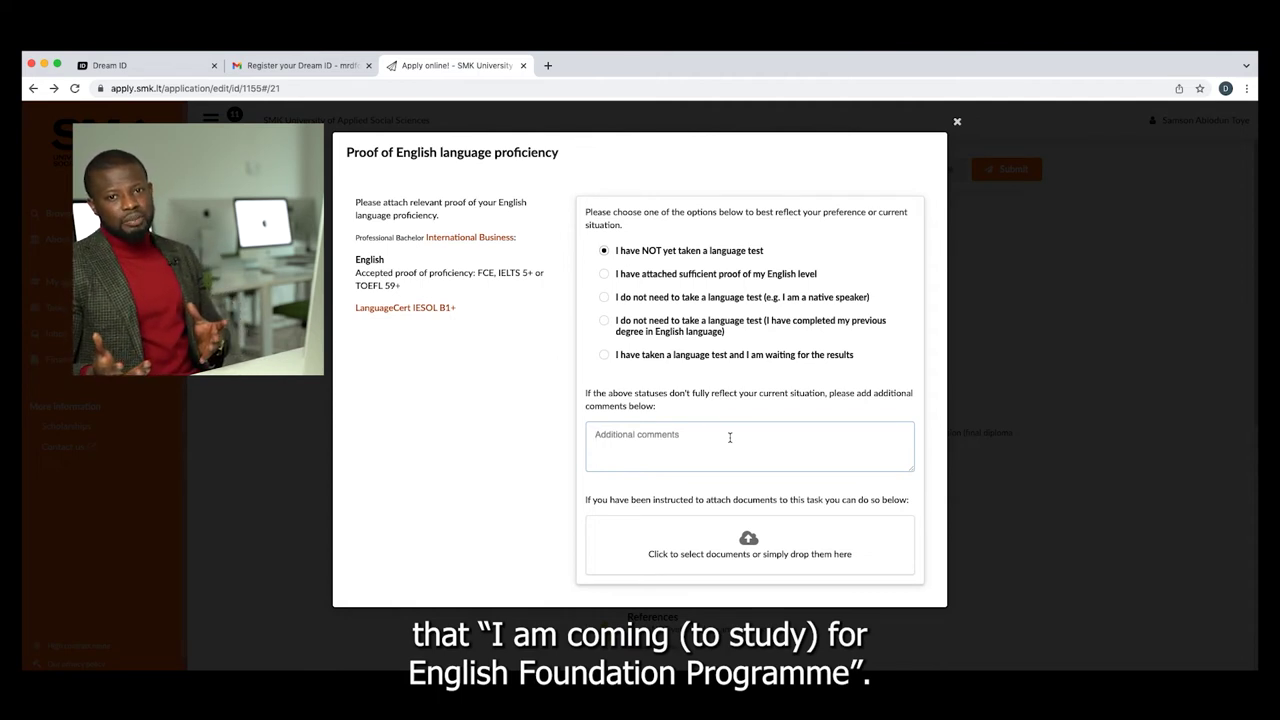
click(730, 437)
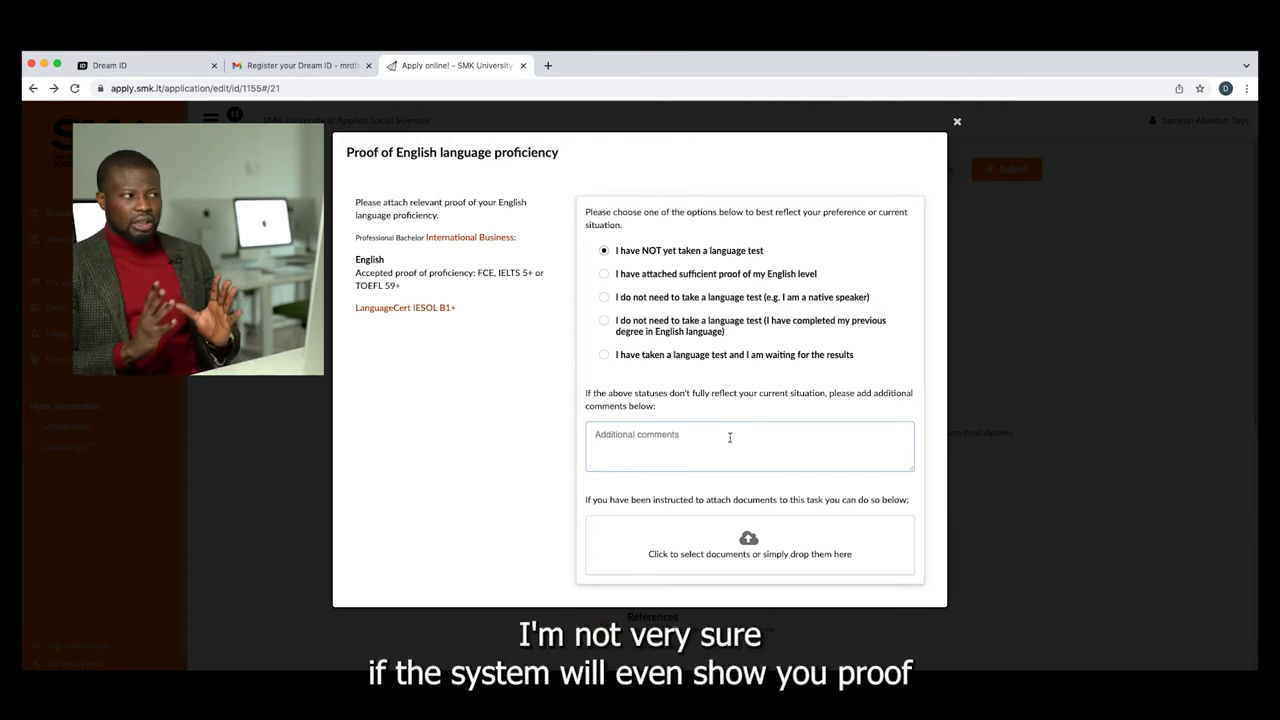
click(730, 437)
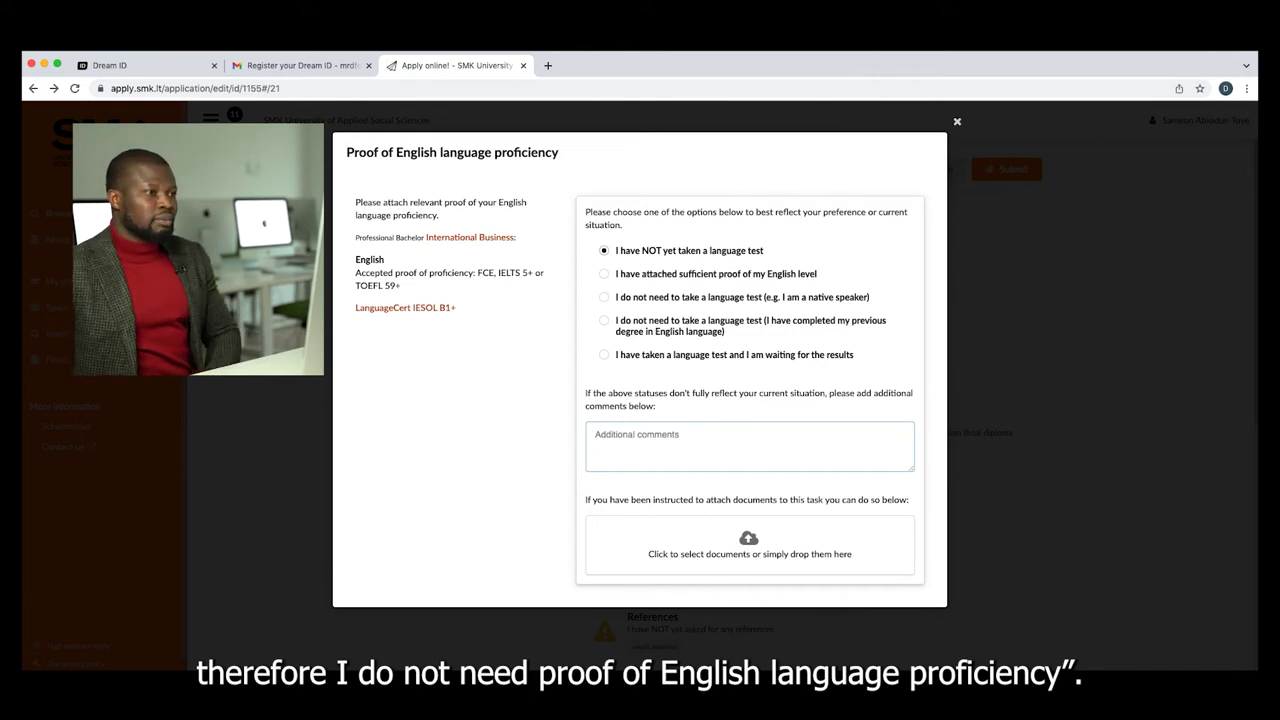
click(958, 124)
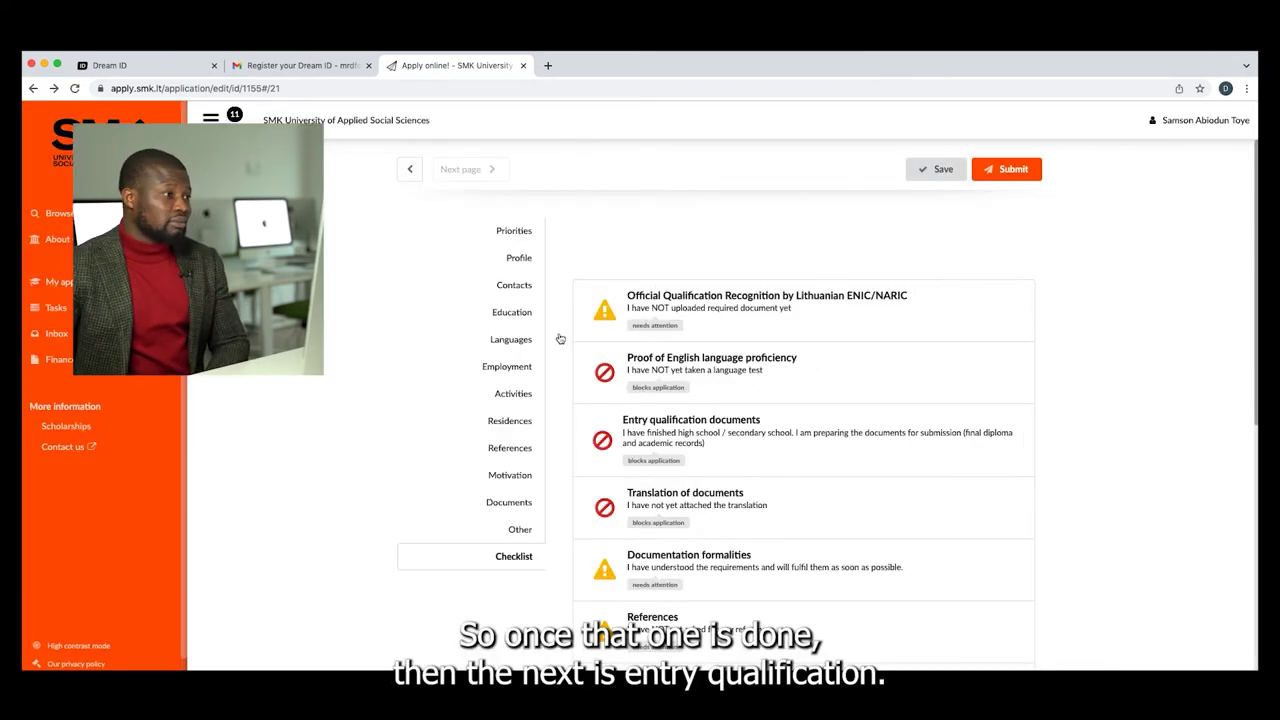
click(747, 467)
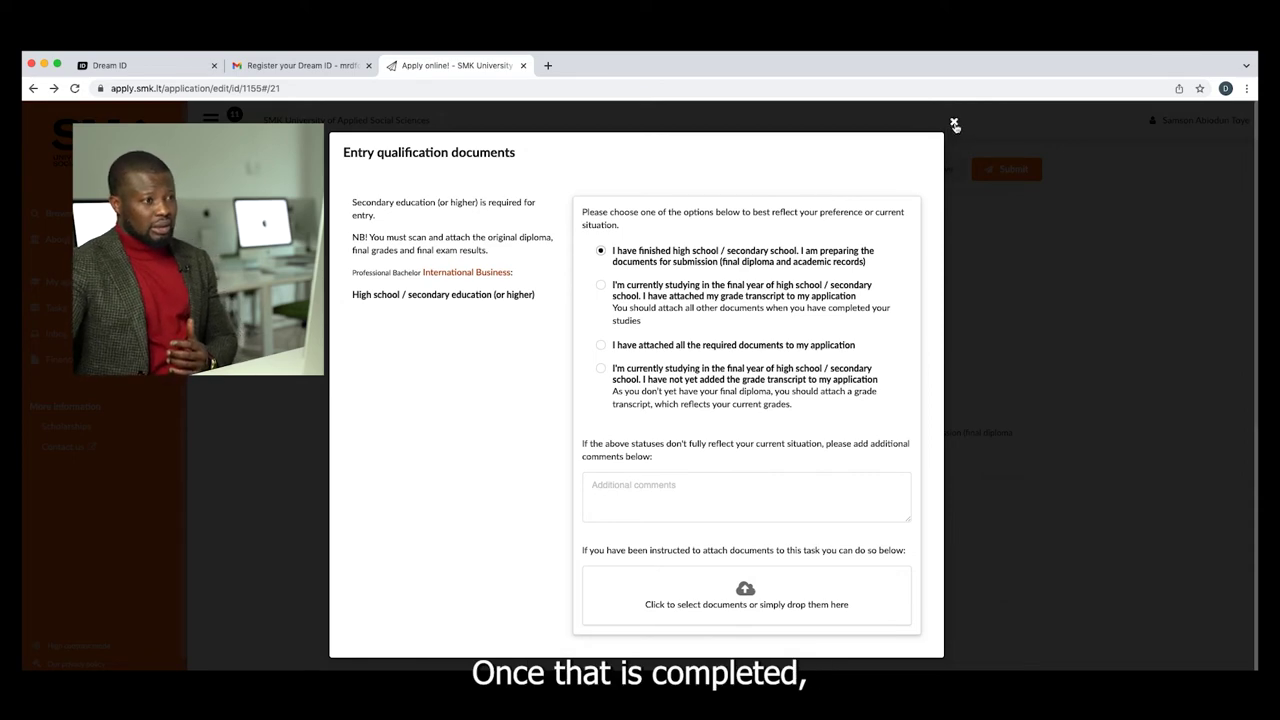
click(954, 124)
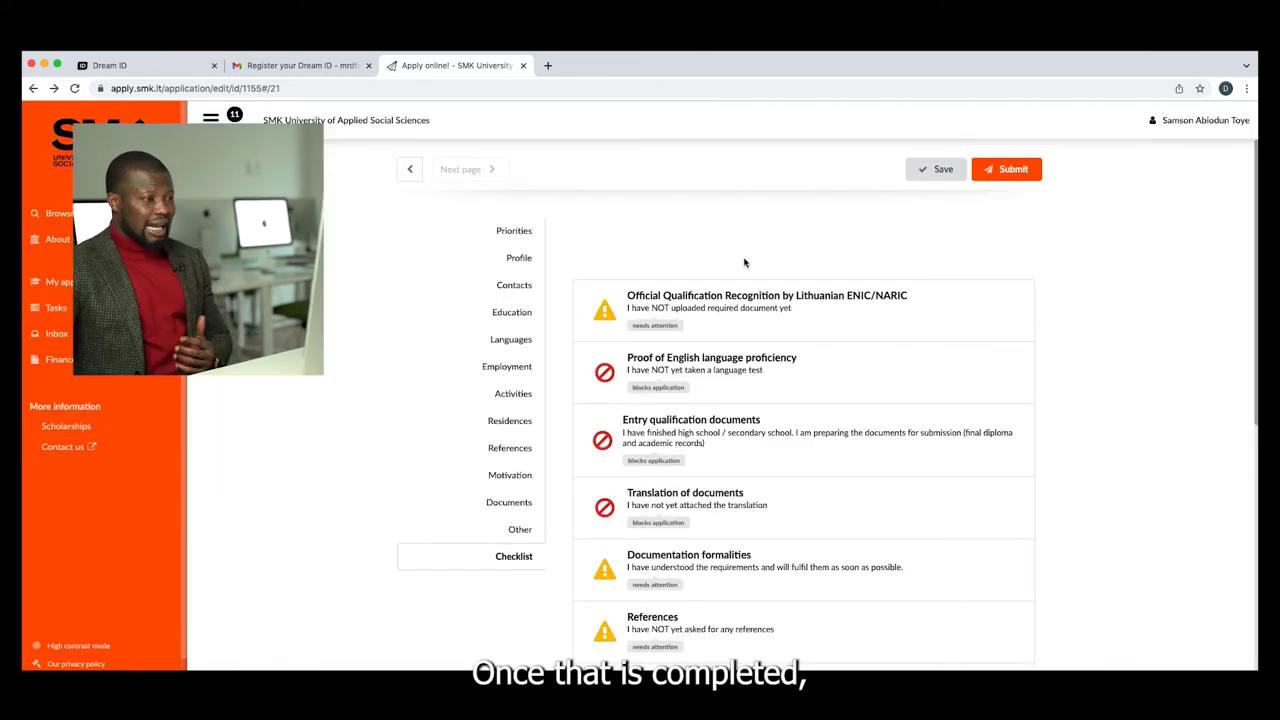
Resolve Translation of documents as 'I have attached the translations to the application'.
click(784, 521)
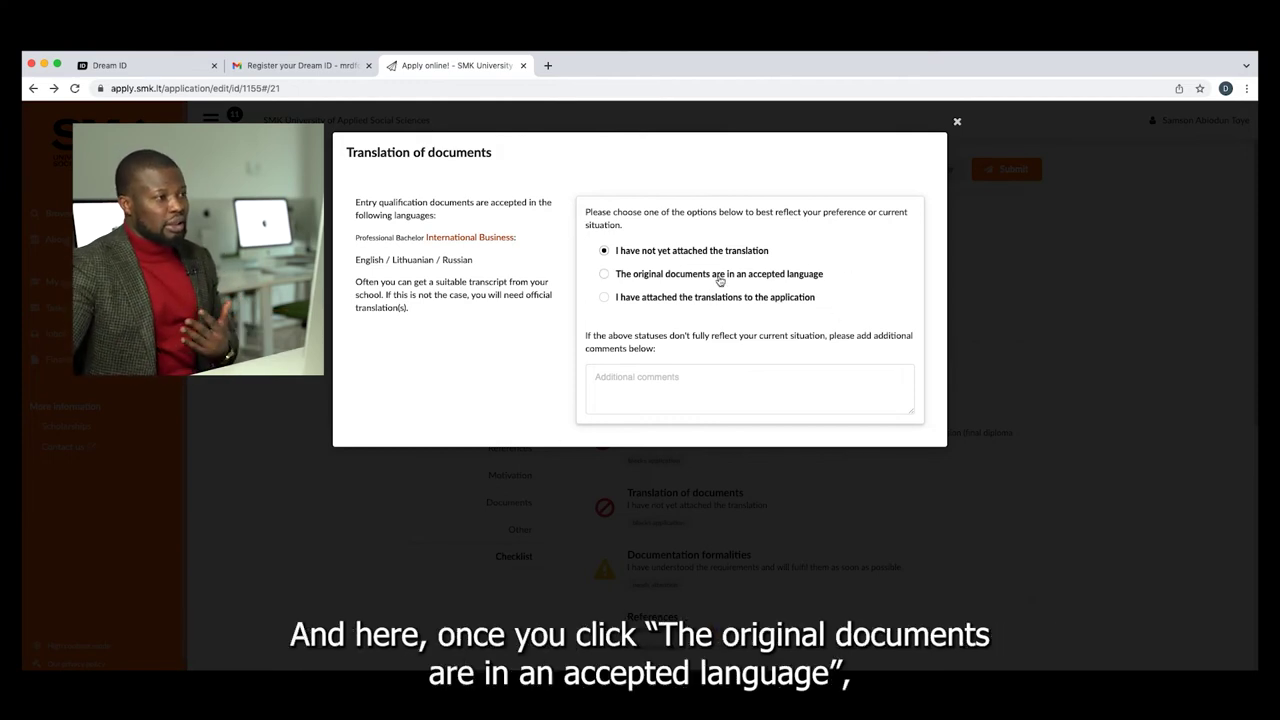
click(606, 277)
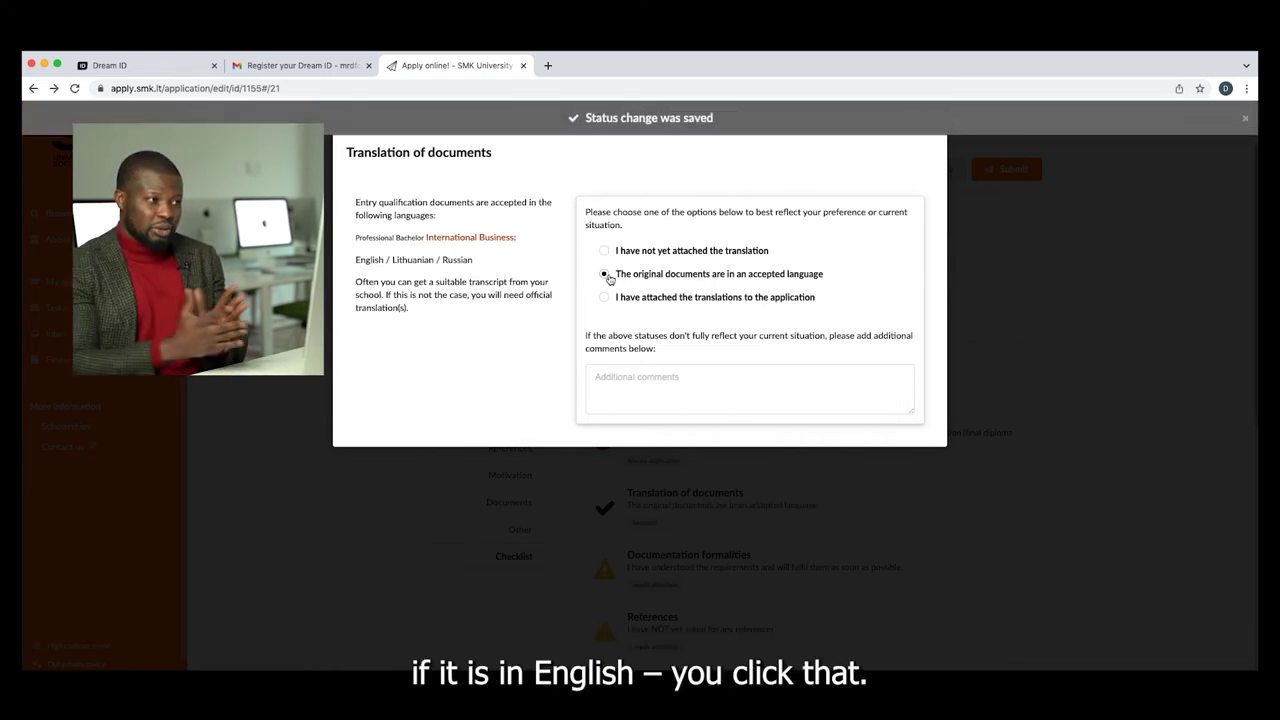
click(606, 298)
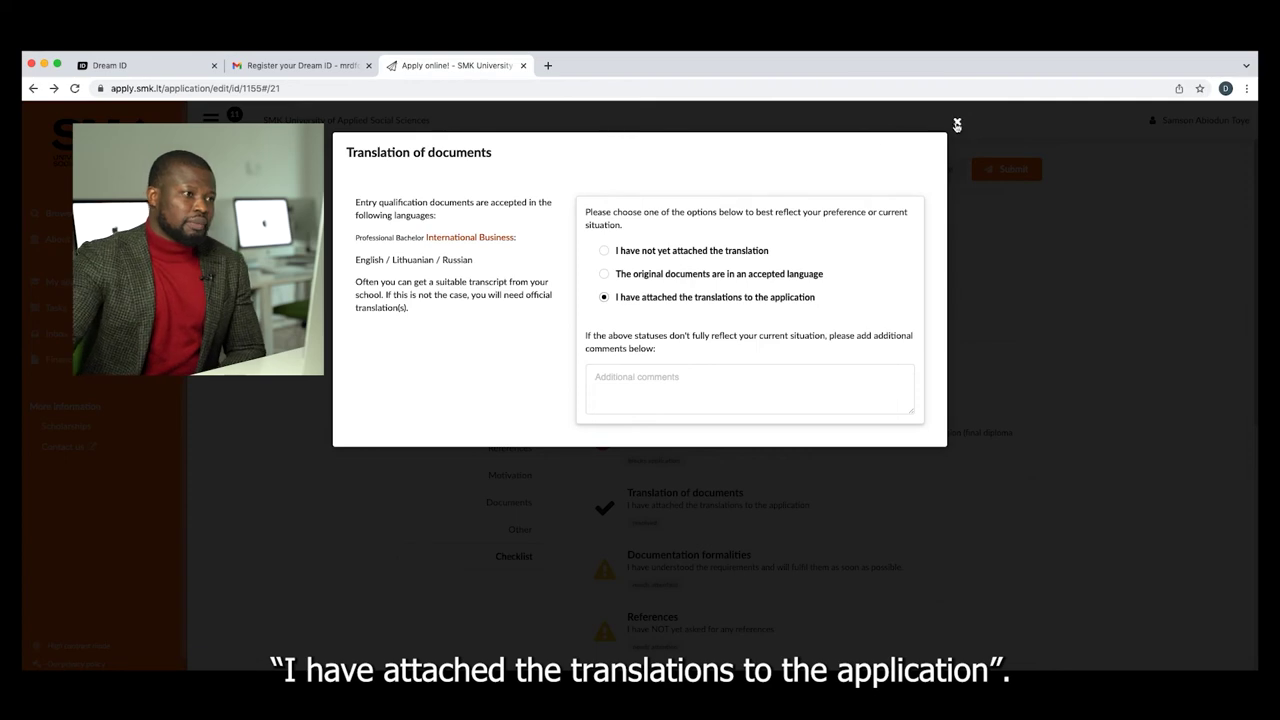
click(957, 125)
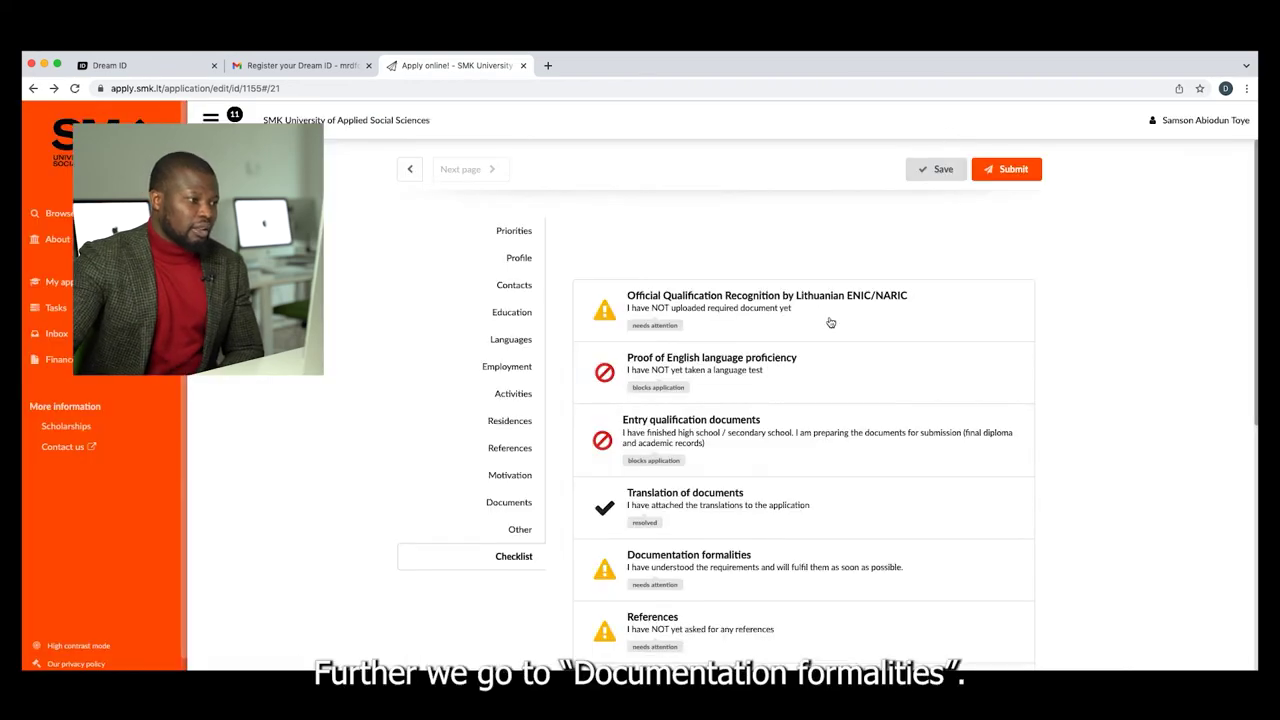
Set Documentation formalities to 'I have fulfilled all the requirements', leaving References unchanged.
click(737, 587)
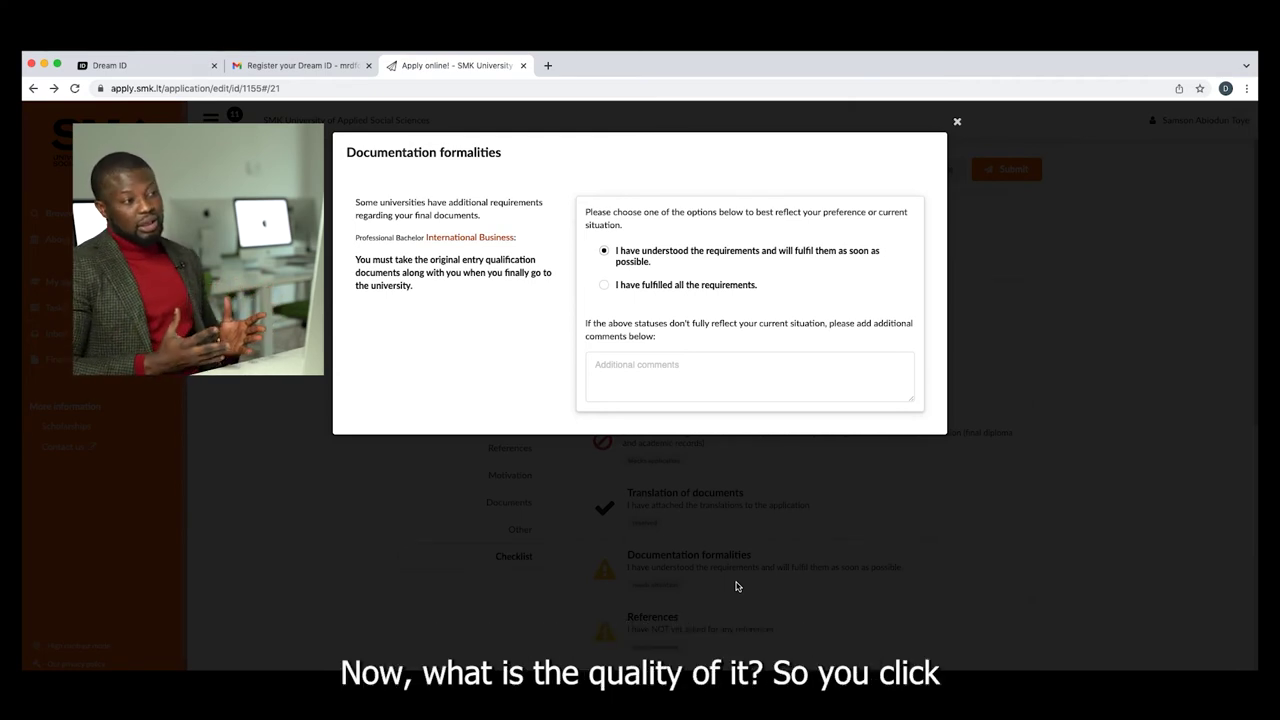
click(604, 286)
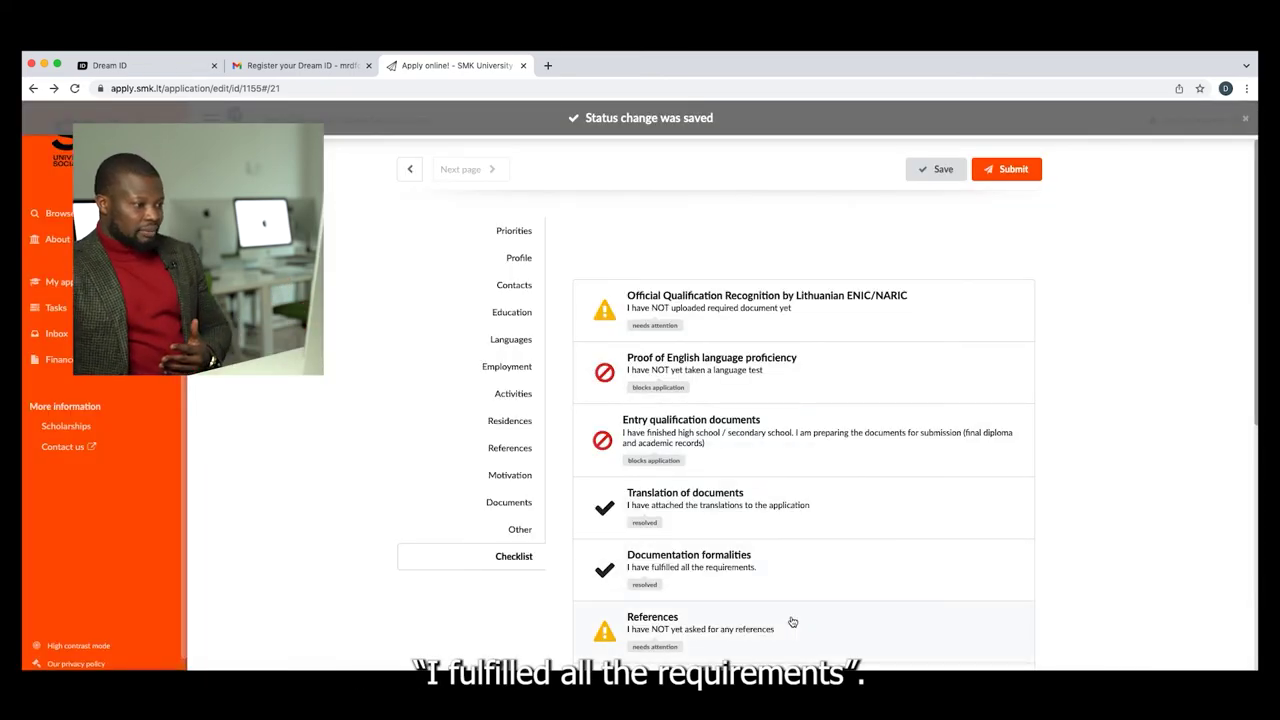
click(793, 621)
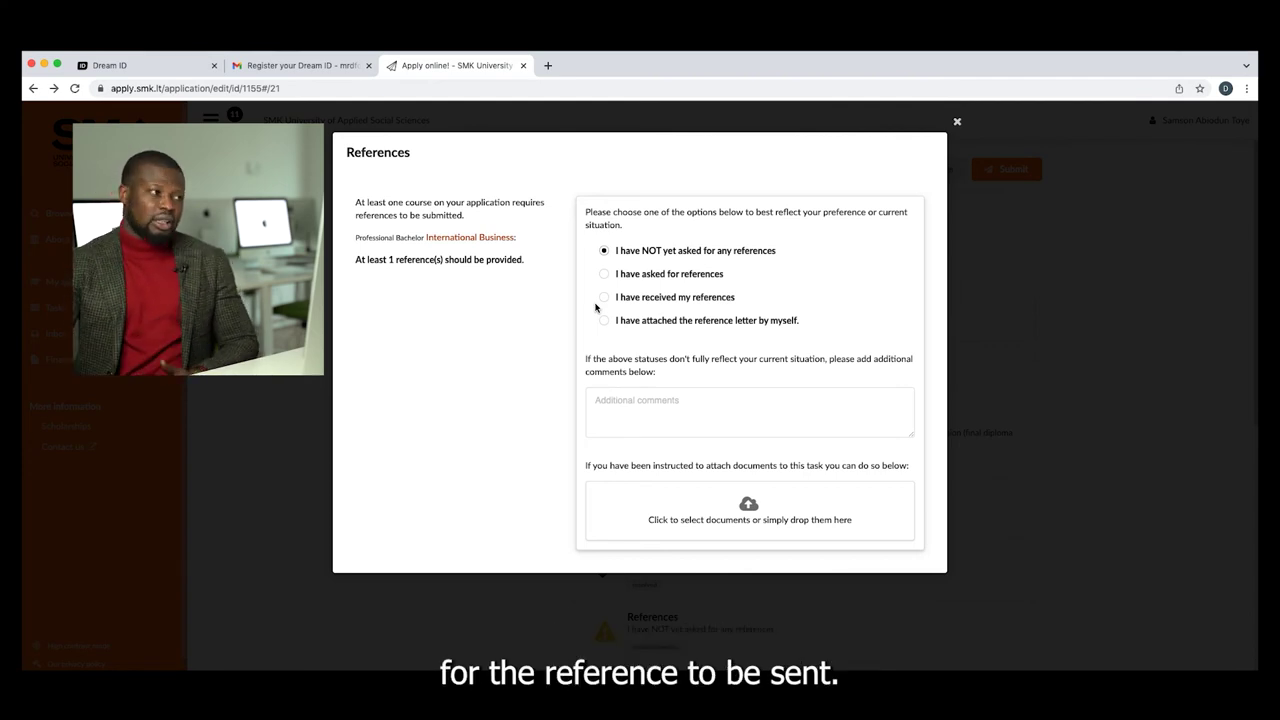
click(957, 121)
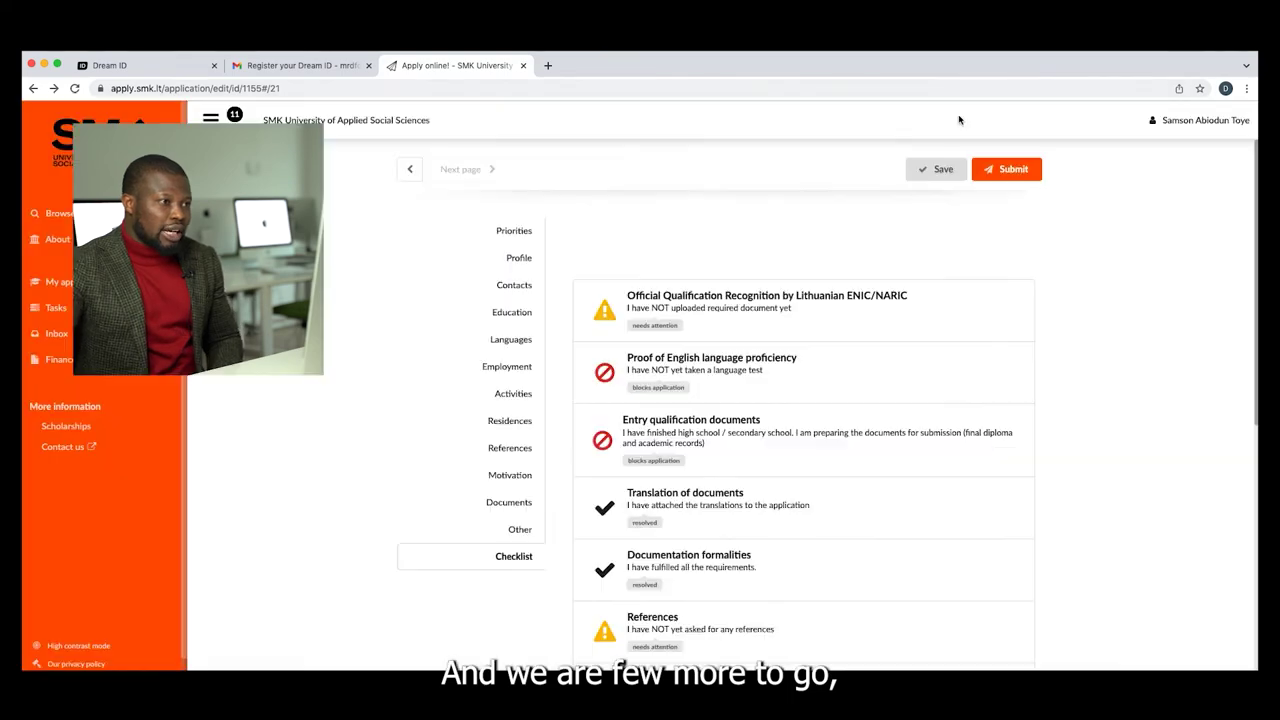
scroll(969, 311, down, 3)
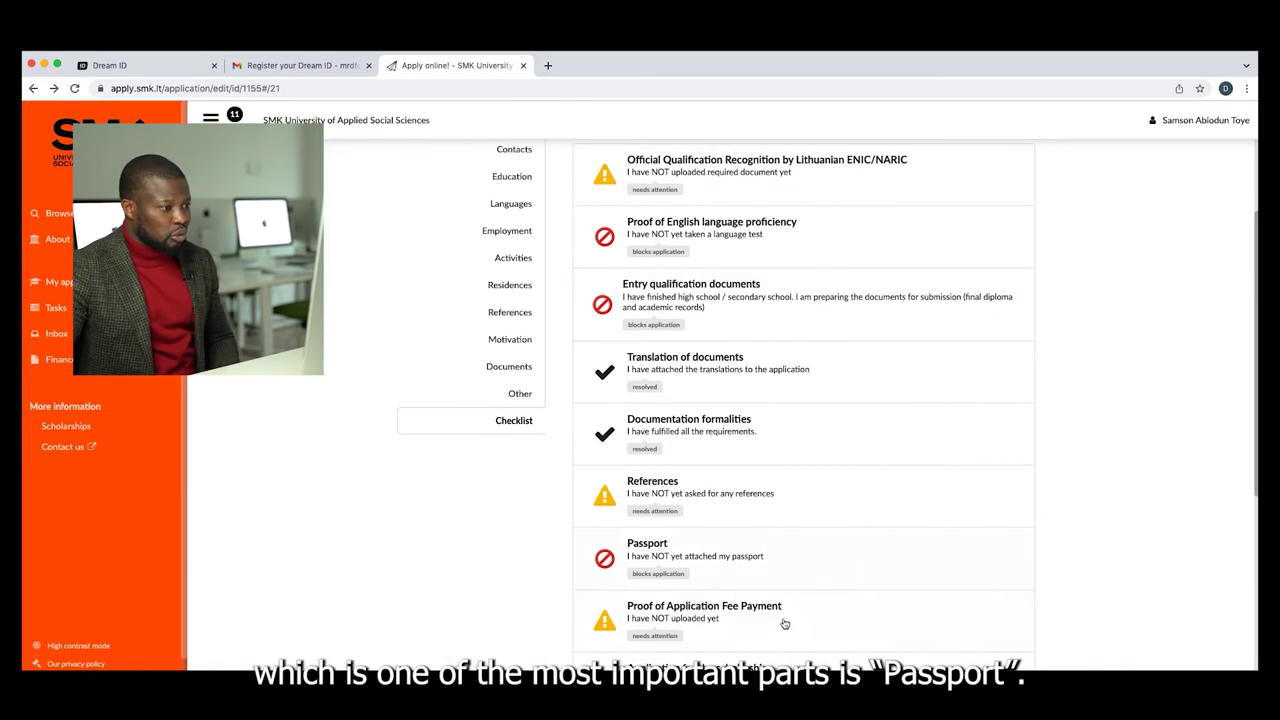
Set the Passport item to 'I do not have my passport yet', skipping the attached option.
click(779, 571)
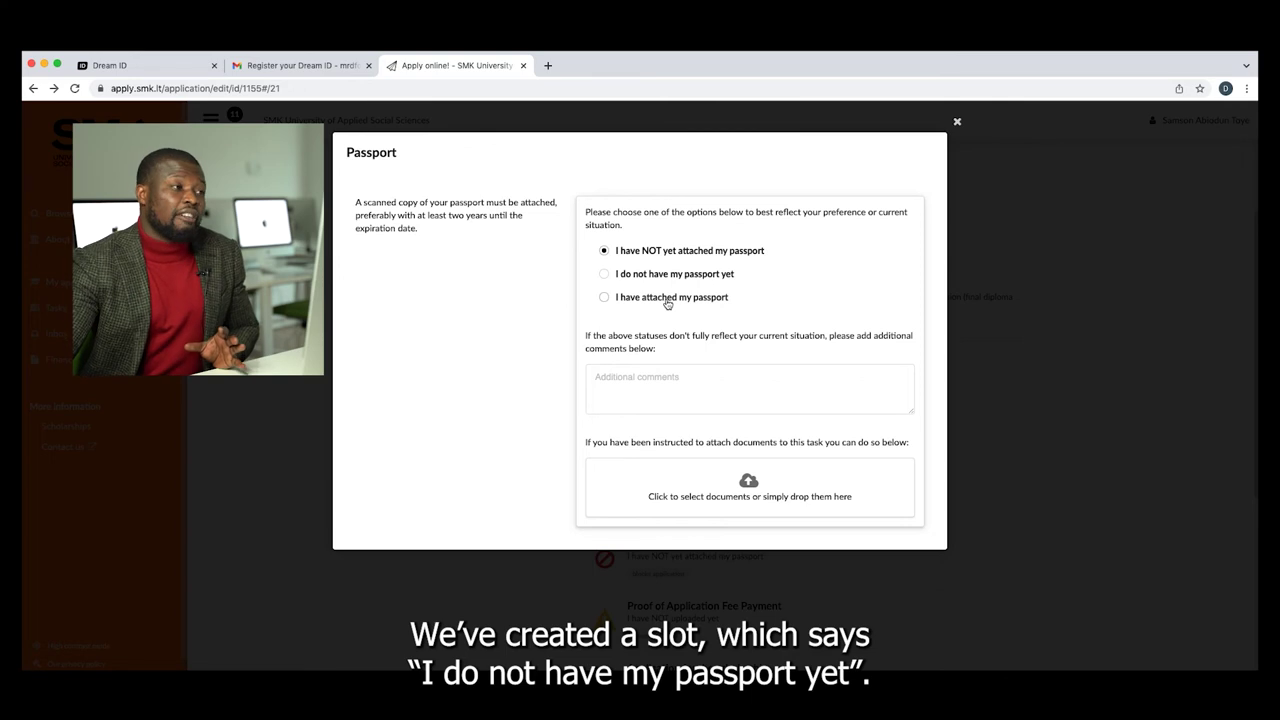
click(604, 274)
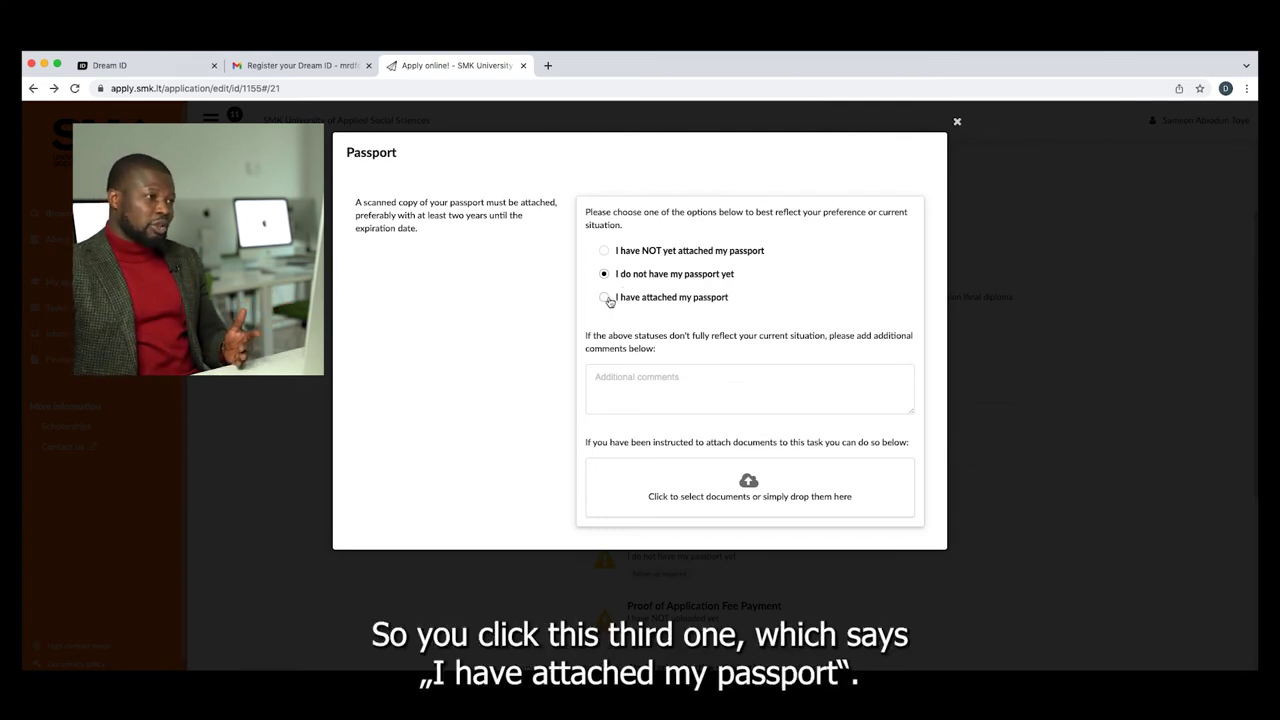
click(605, 298)
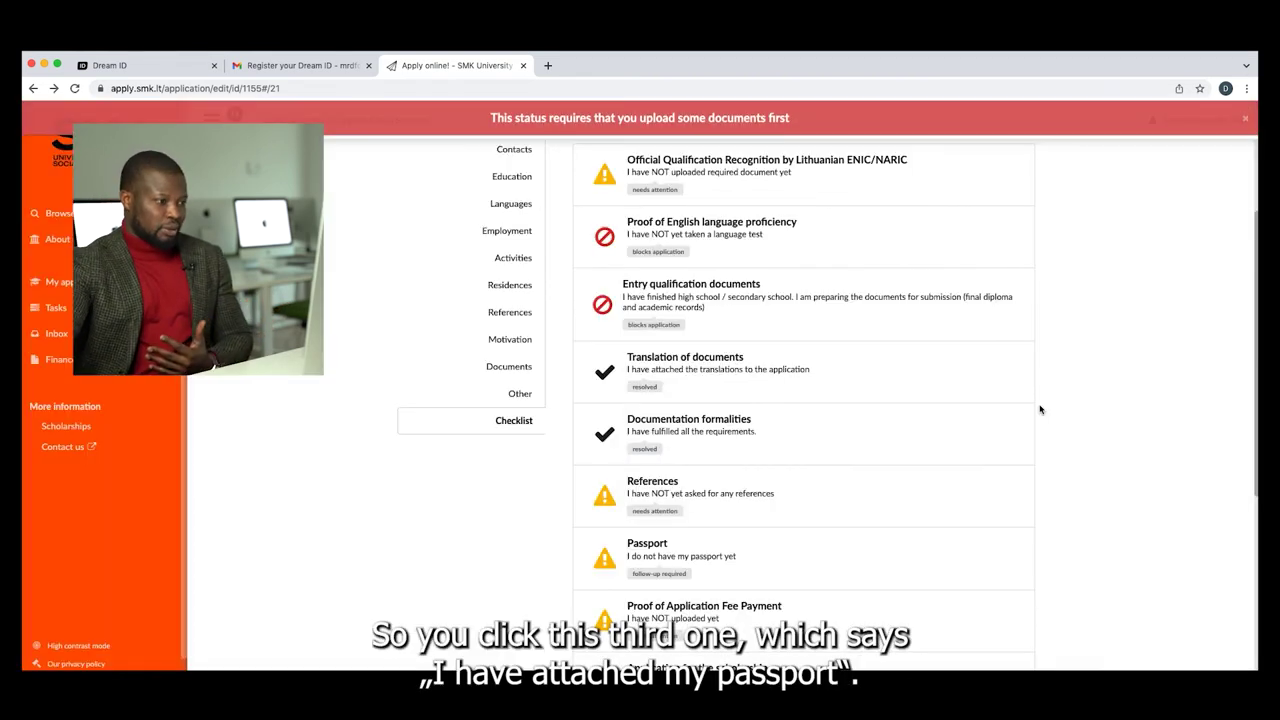
click(1040, 408)
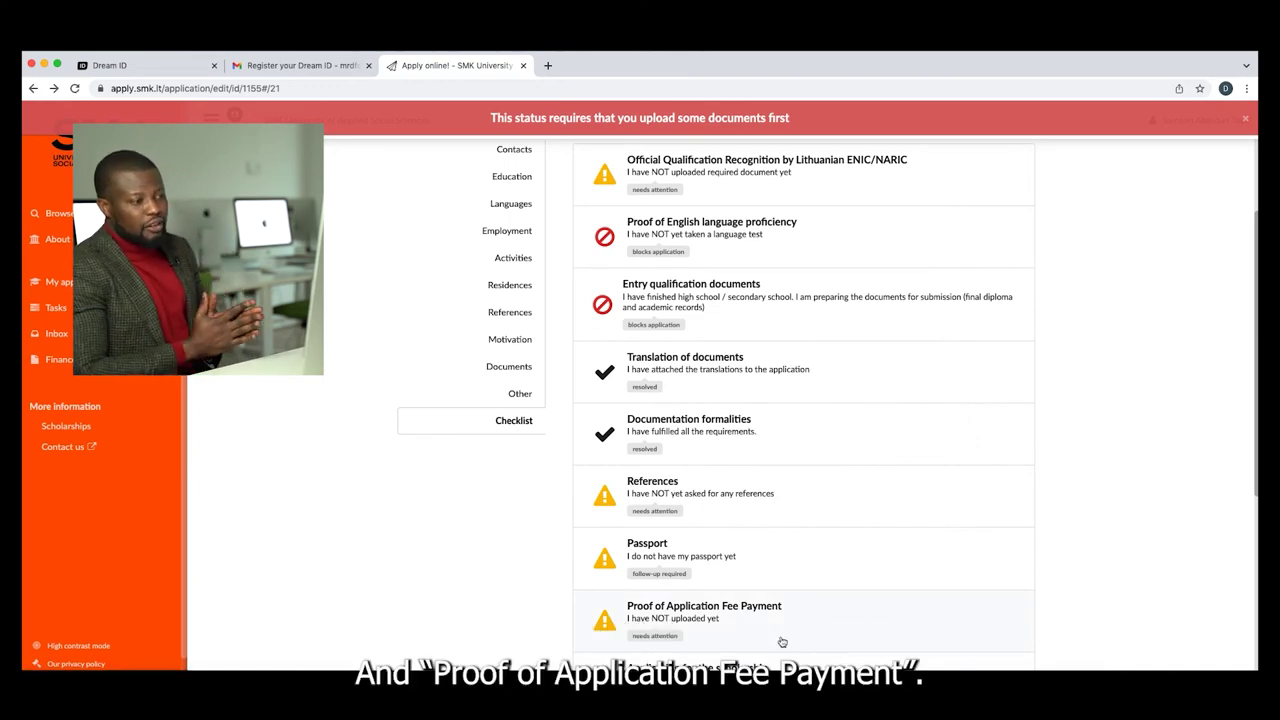
scroll(780, 625, up, 3)
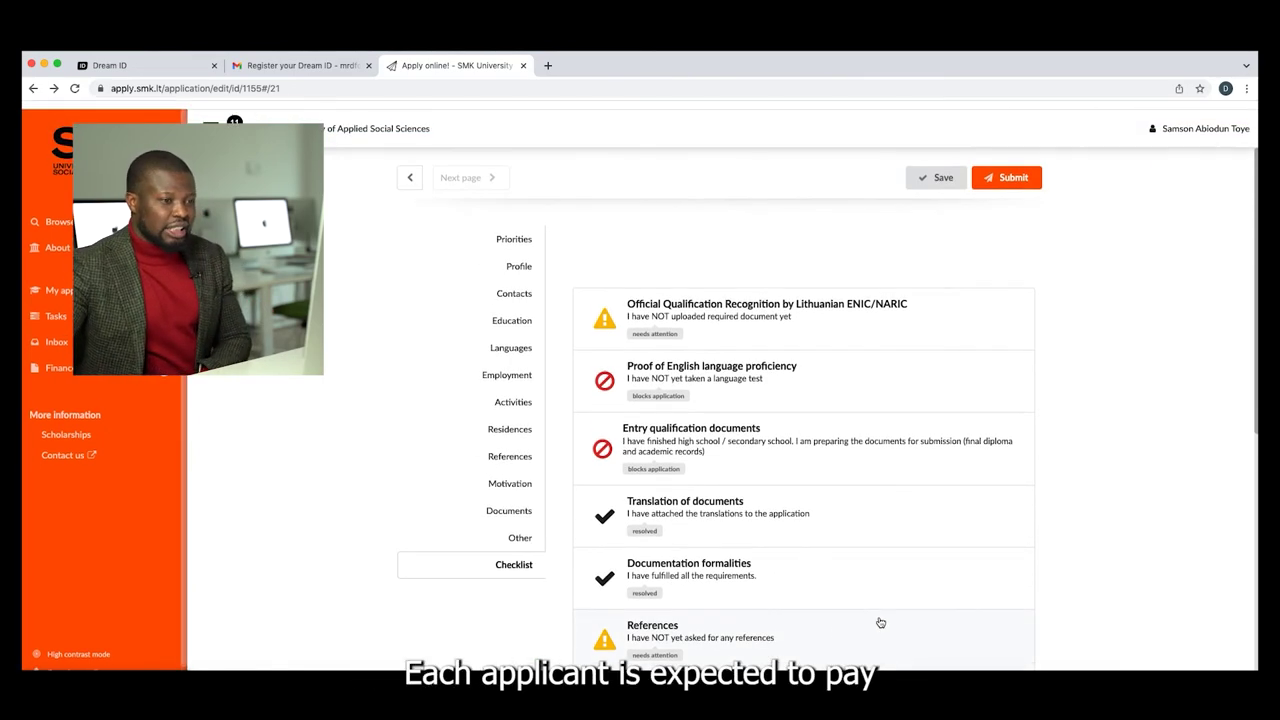
scroll(885, 610, down, 2)
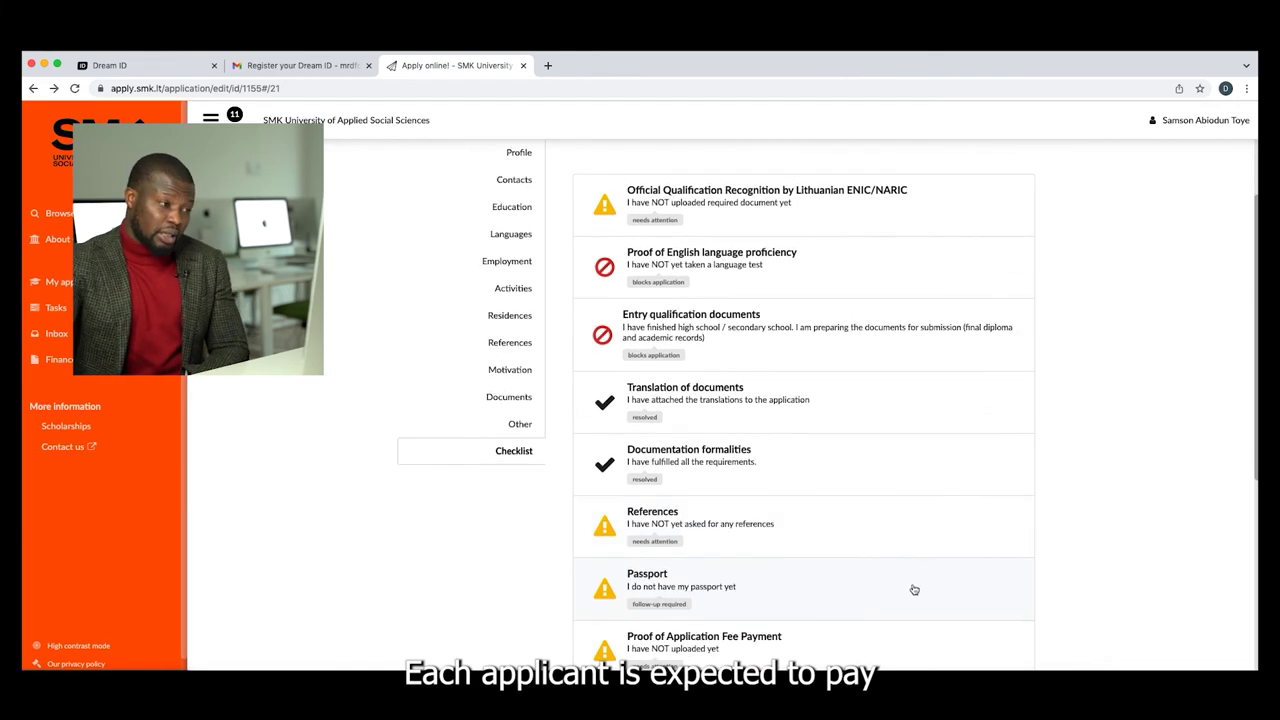
click(808, 650)
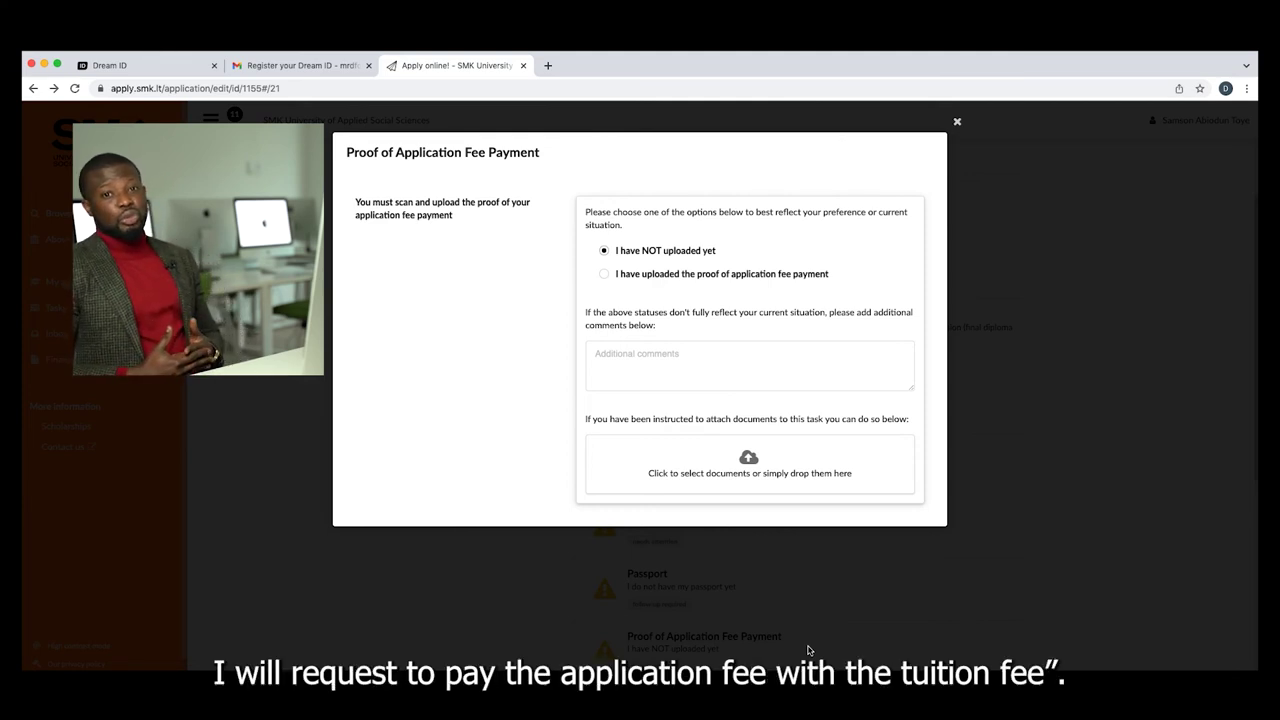
click(724, 361)
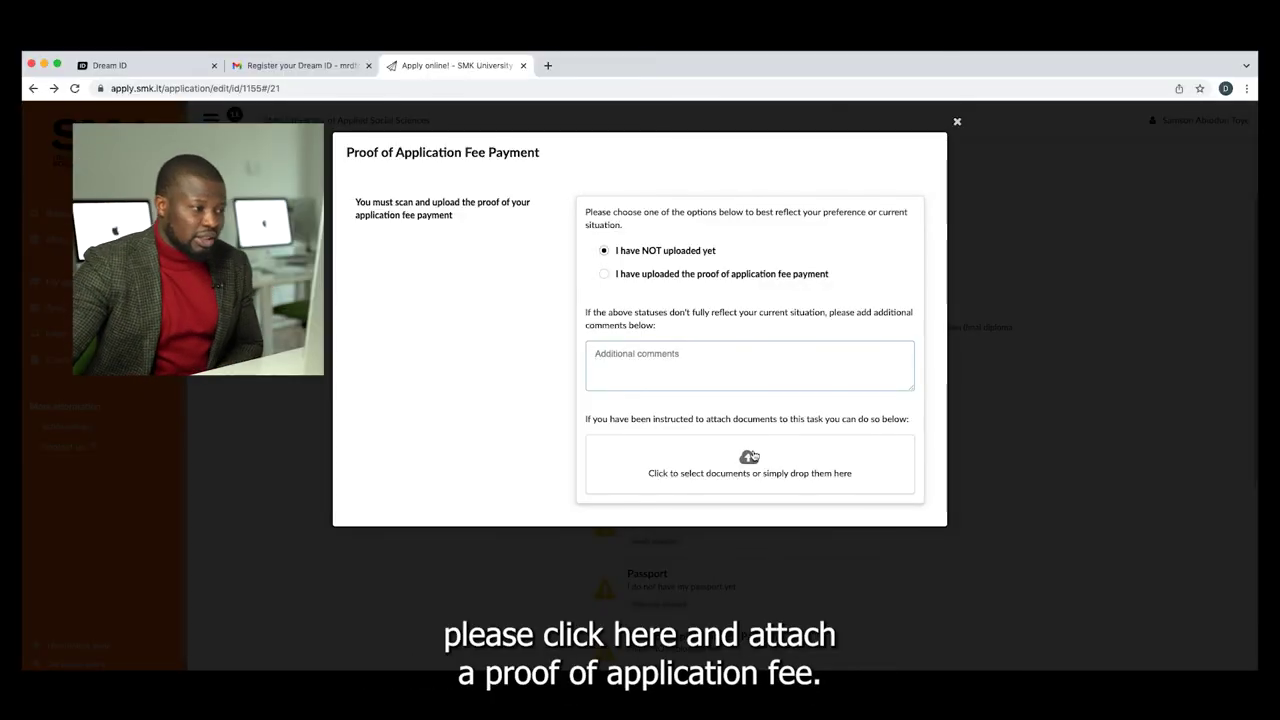
click(952, 190)
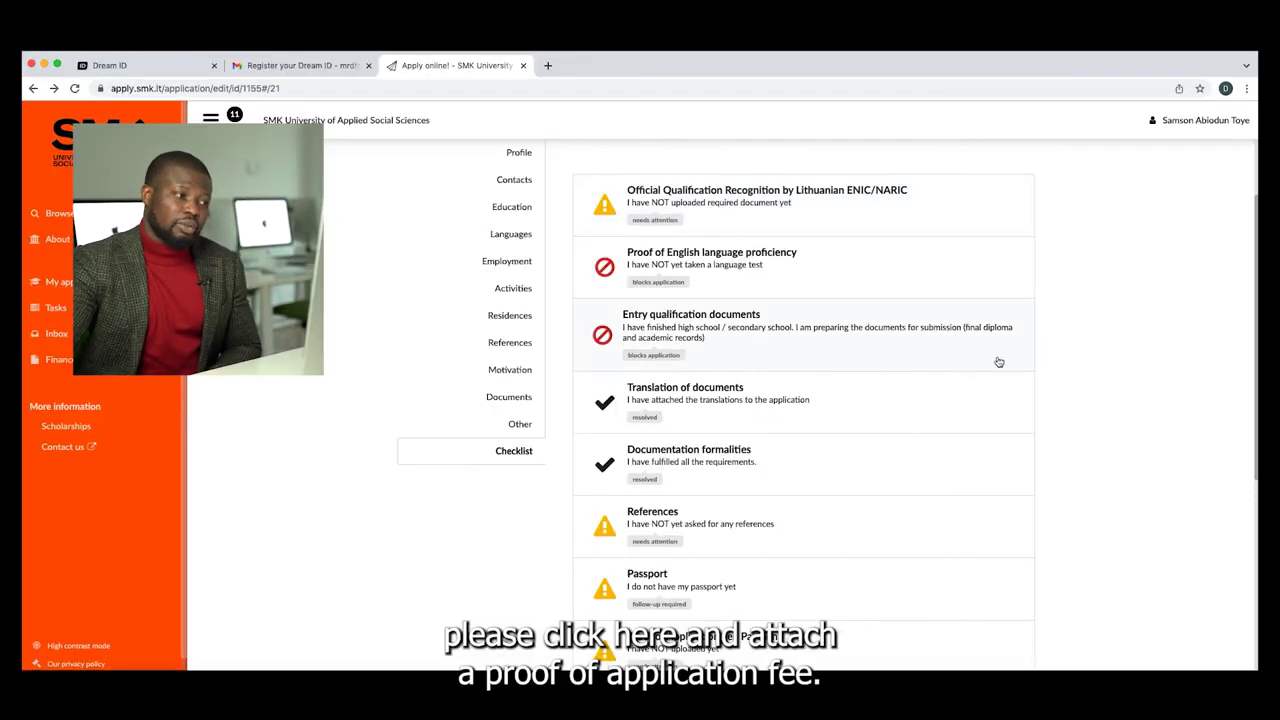
scroll(971, 480, down, 5)
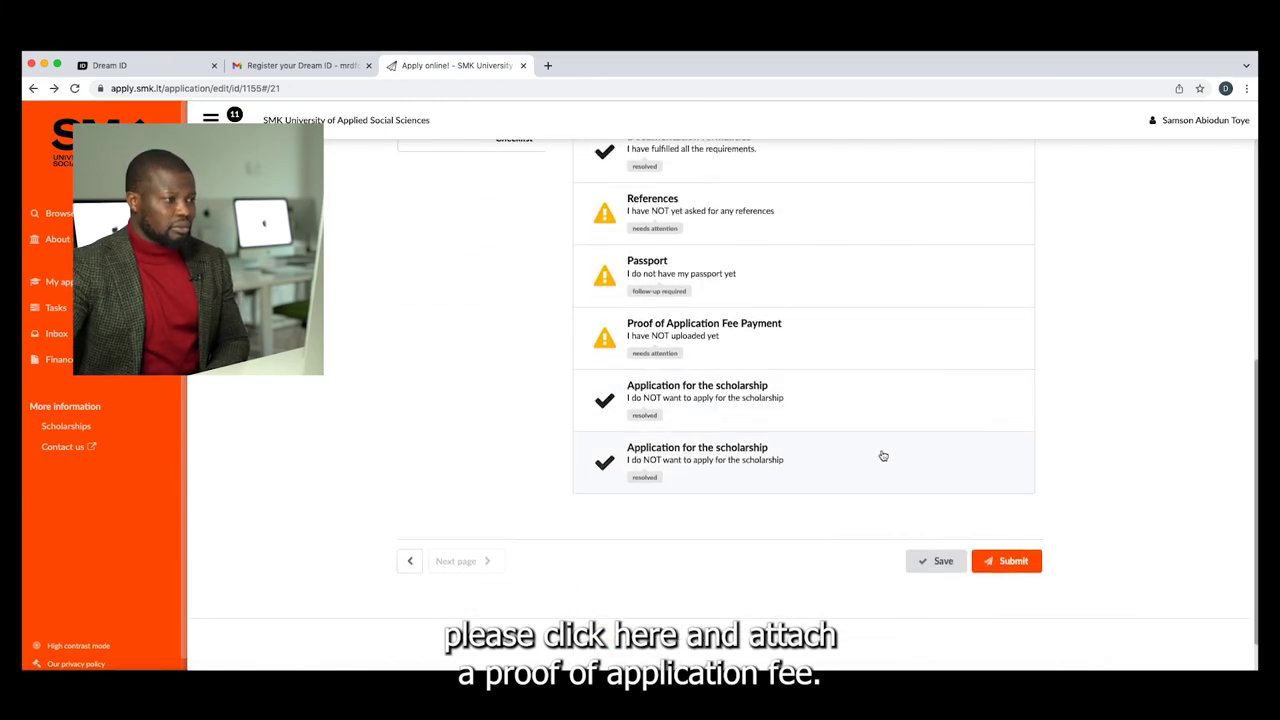
click(808, 420)
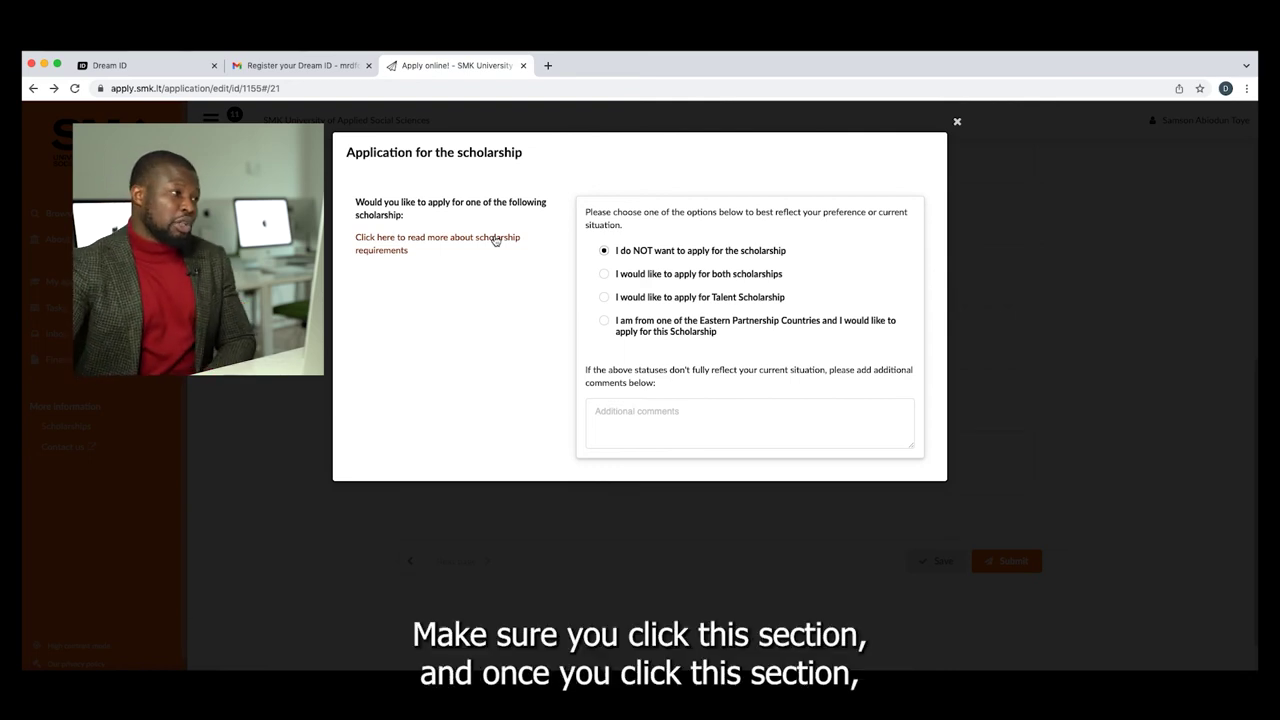
click(494, 240)
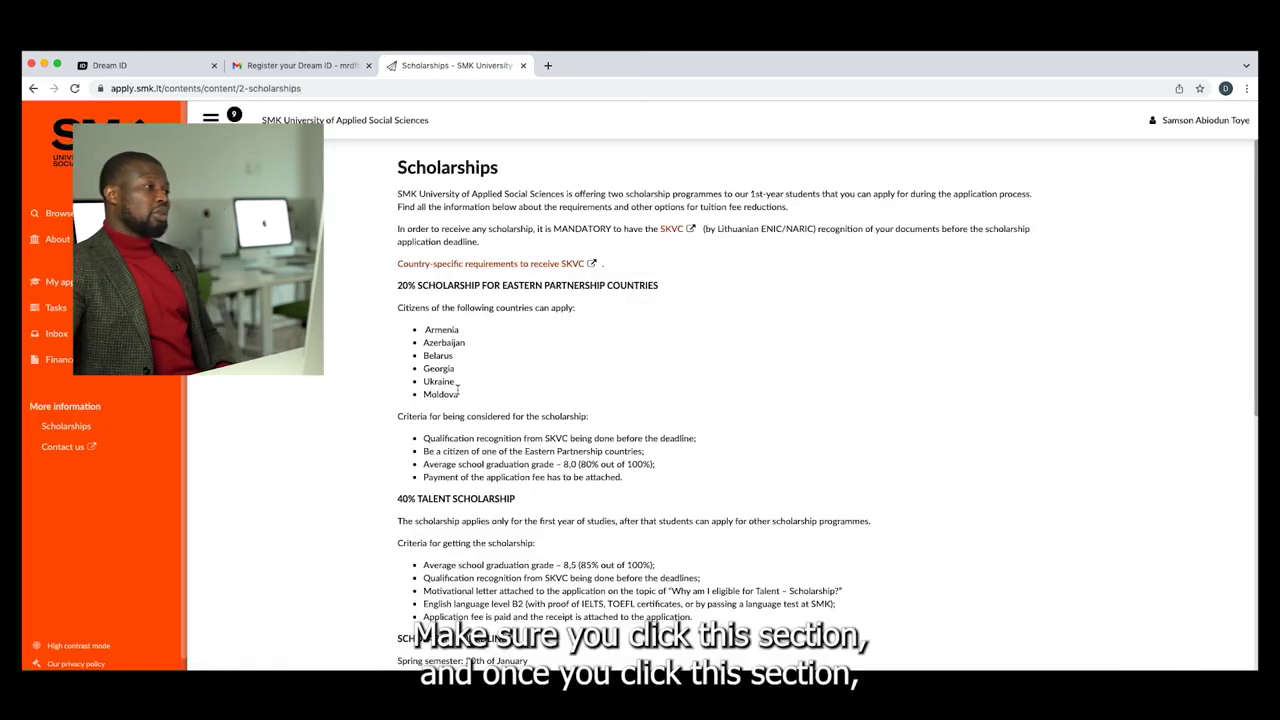
scroll(457, 388, down, 1)
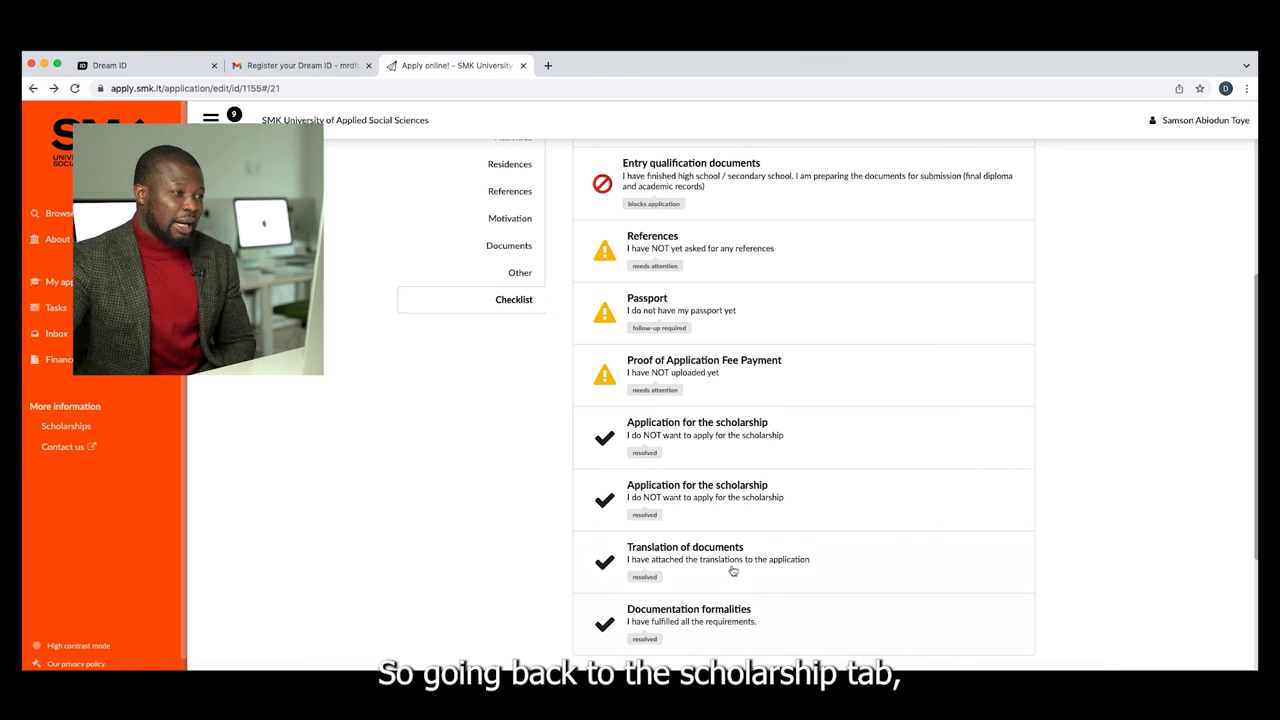
click(680, 443)
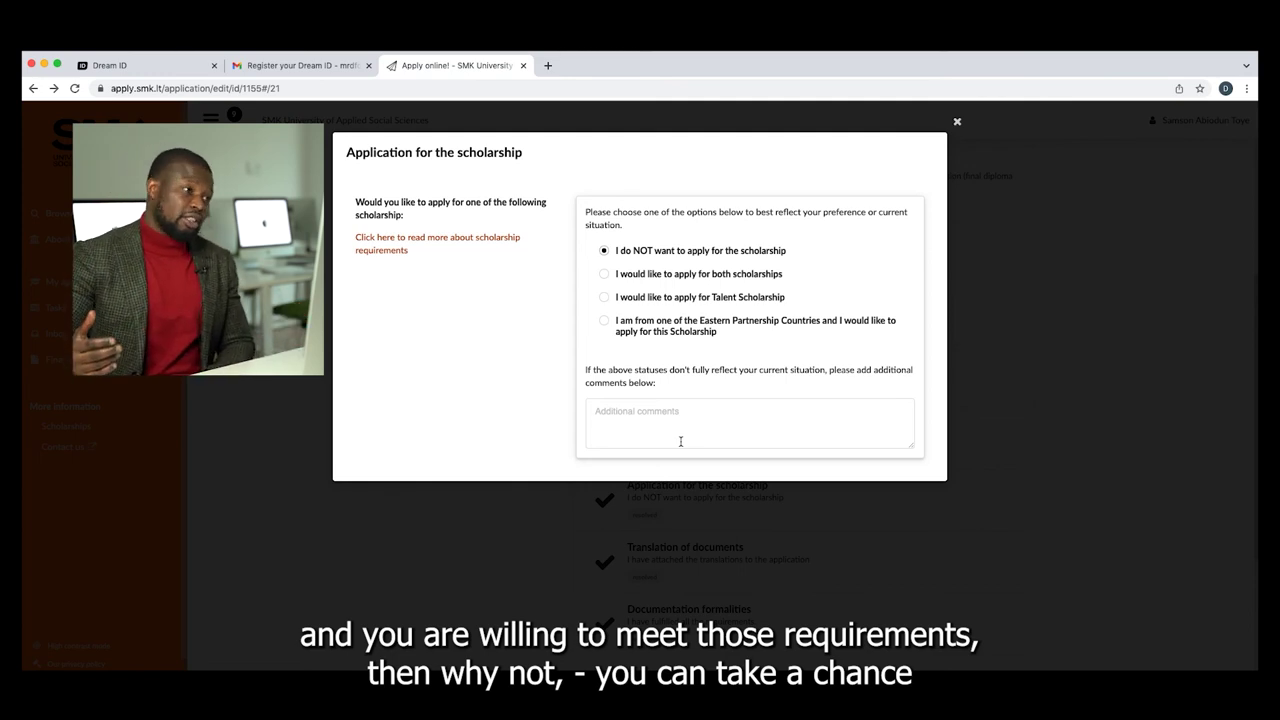
click(957, 121)
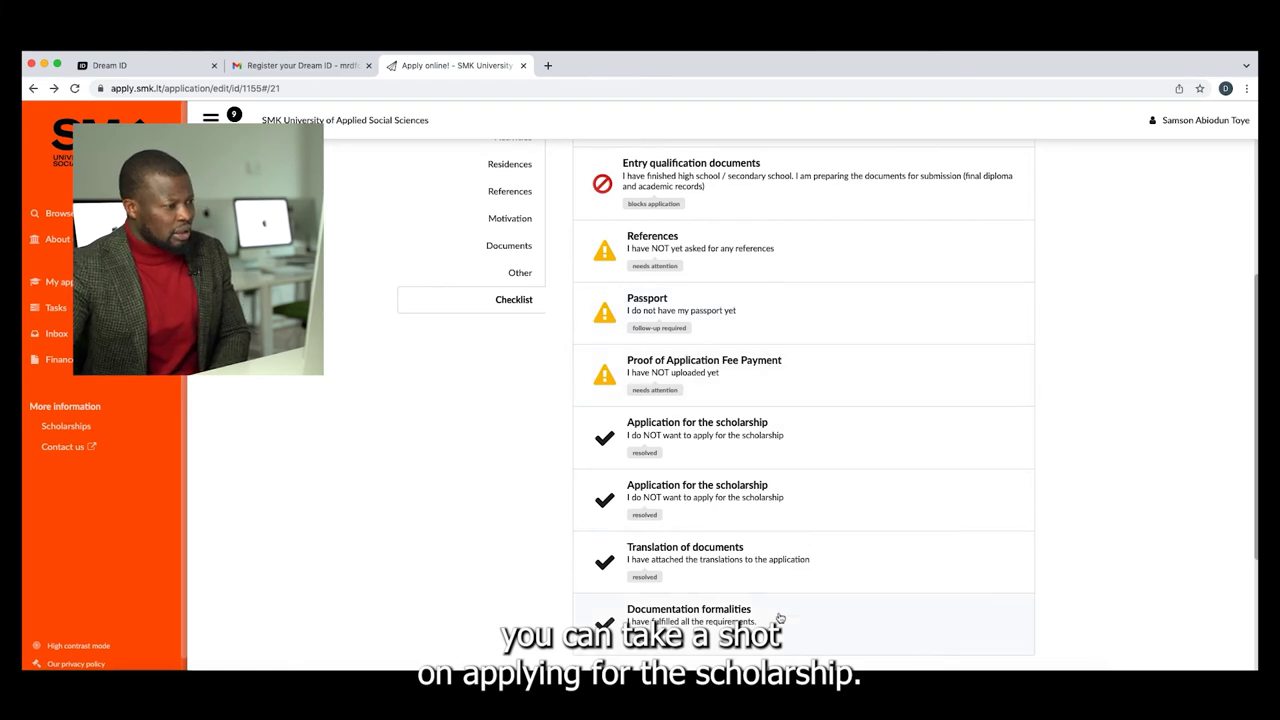
scroll(819, 585, down, 2)
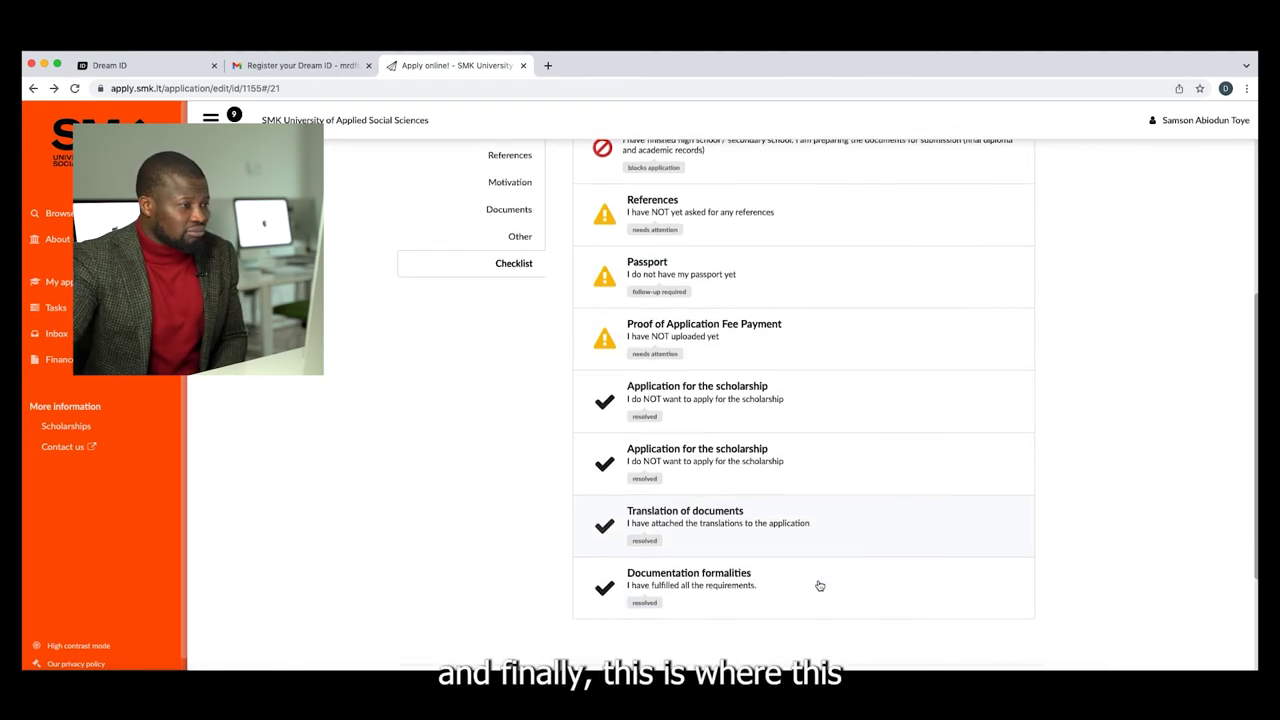
scroll(835, 557, down, 1)
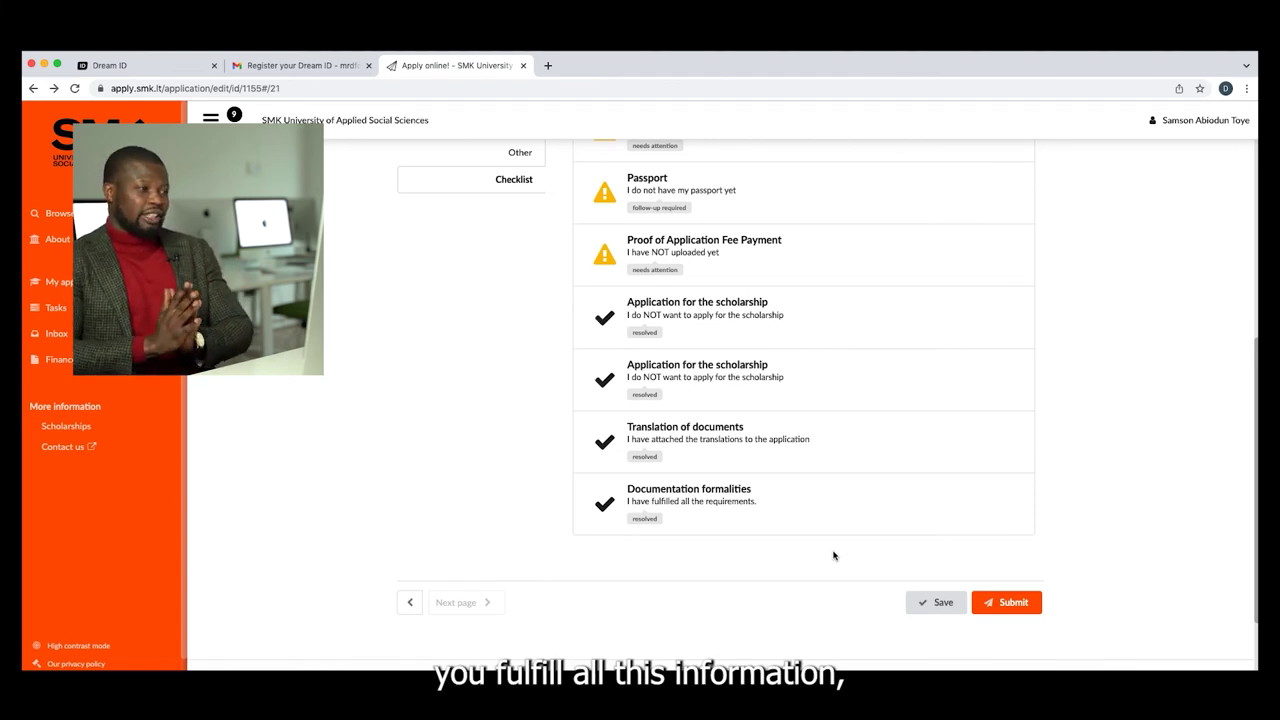
scroll(821, 549, down, 5)
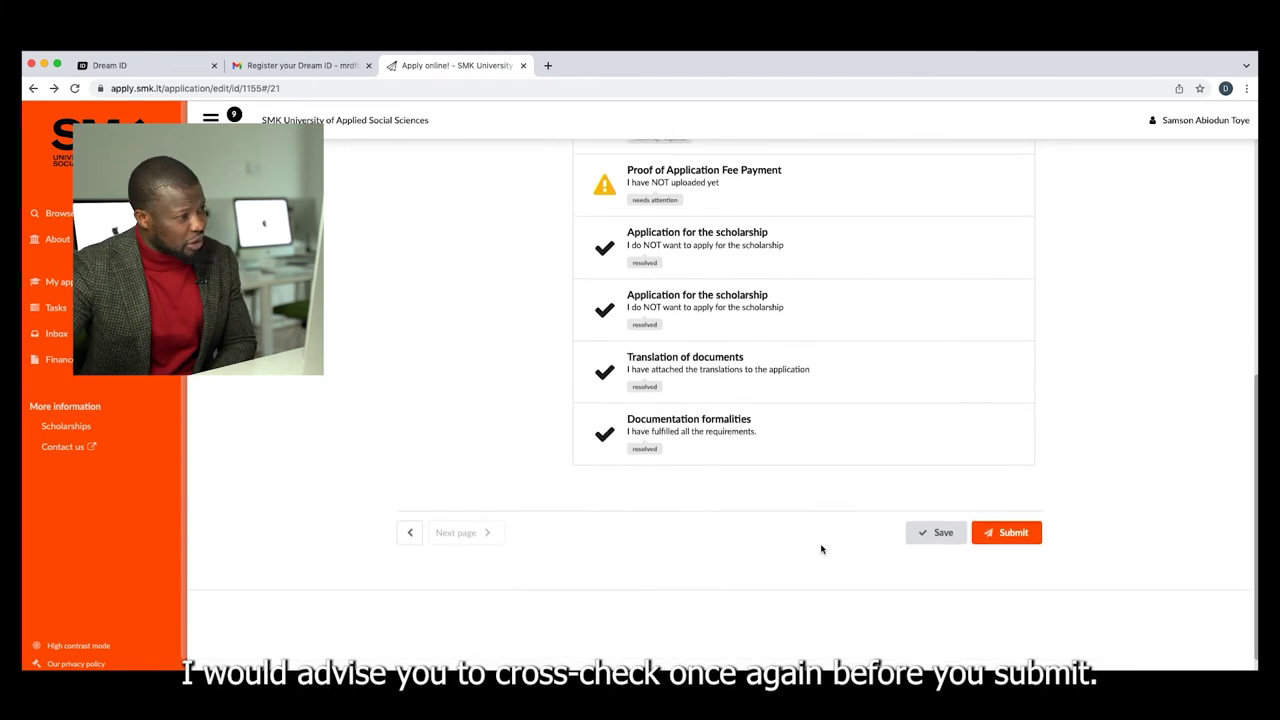
scroll(821, 549, up, 15)
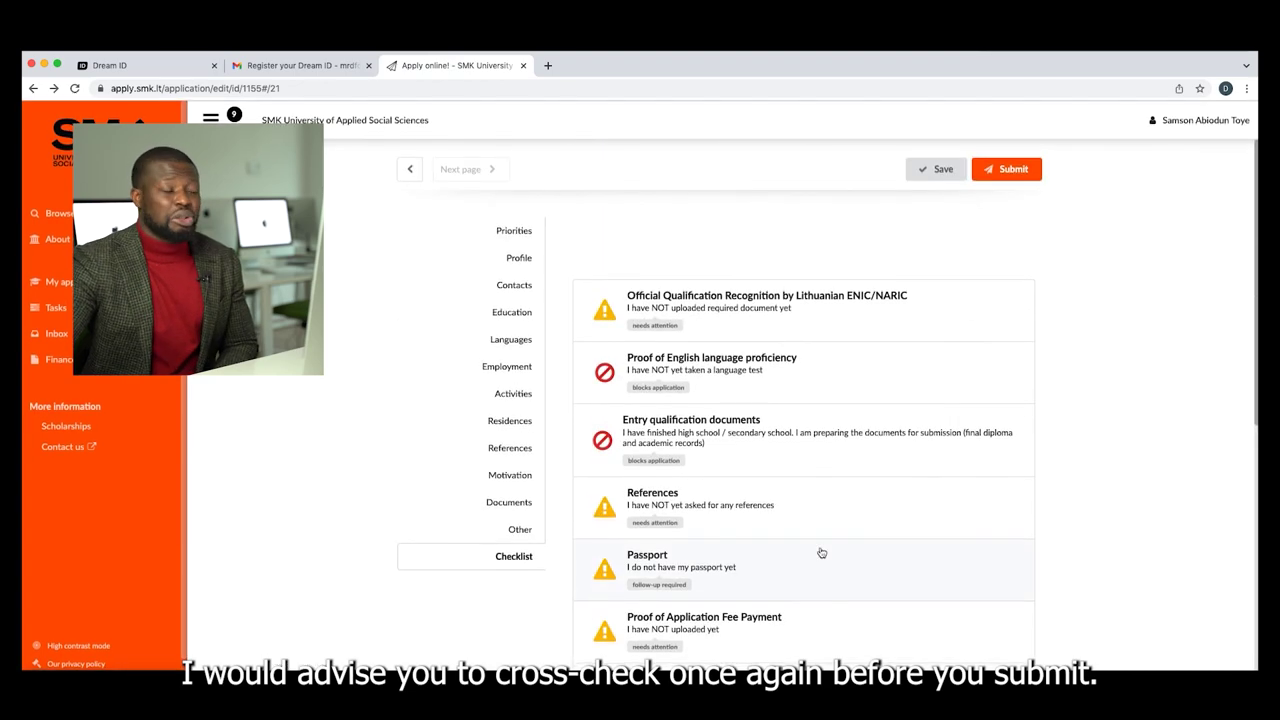